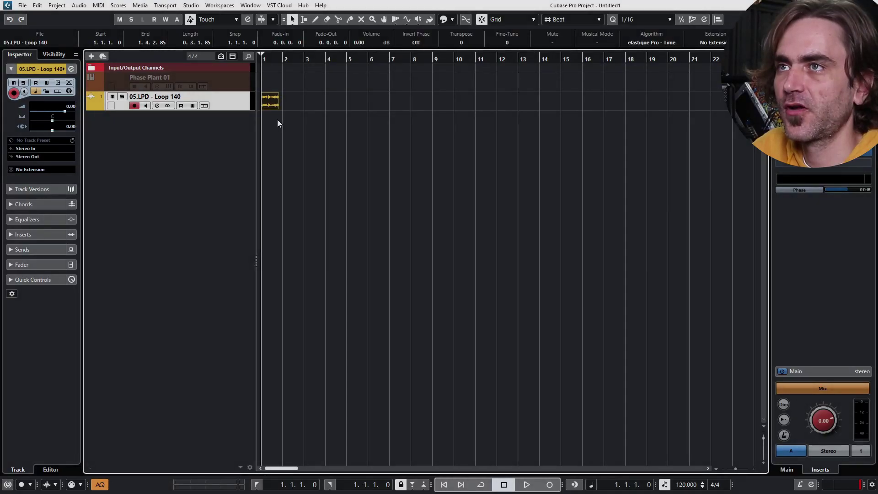
Set the project tempo to 140 BPM so the imported drum loop fills one bar
scroll(285, 111, left, 3)
scroll(281, 112, up, 8)
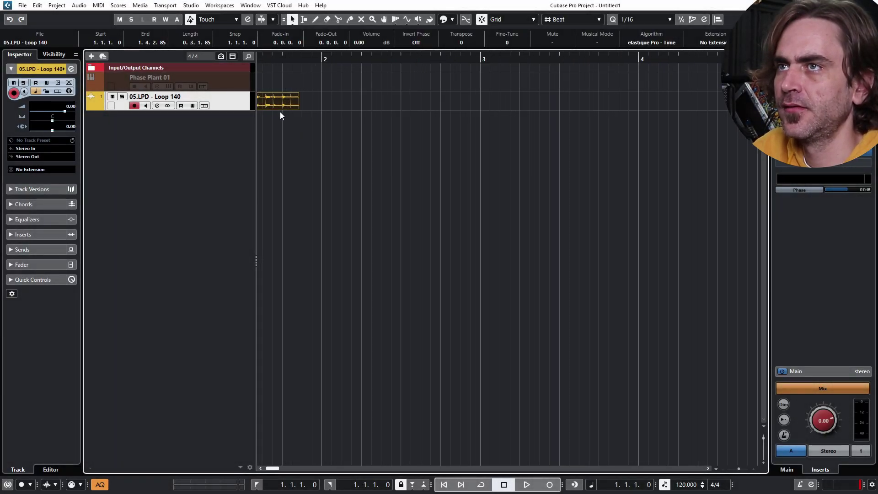
key(g)
key(g)
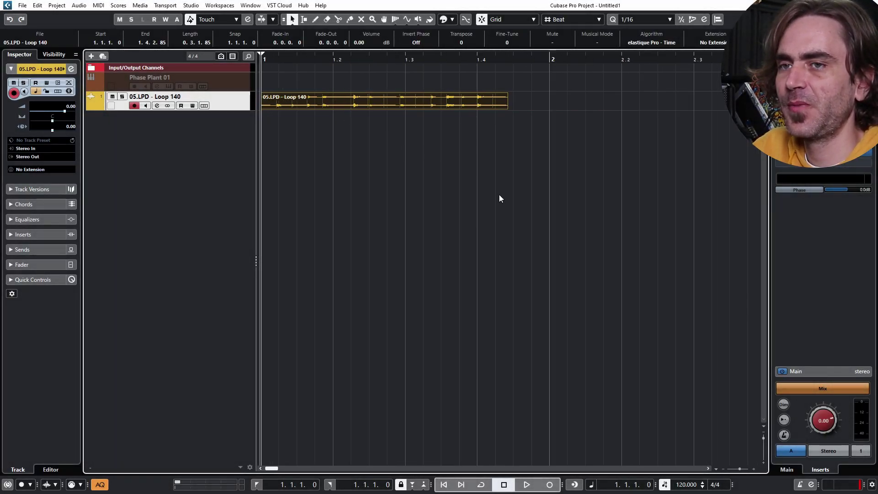
double_click(686, 484)
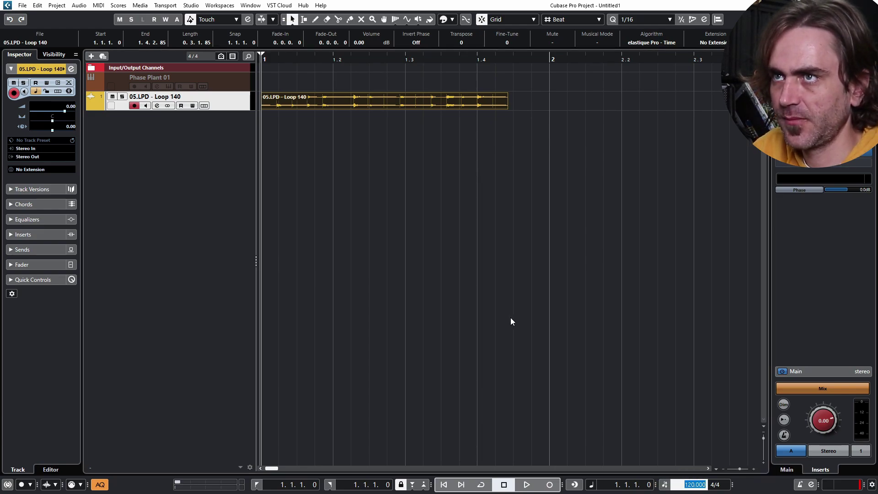
text(140)
key(Return)
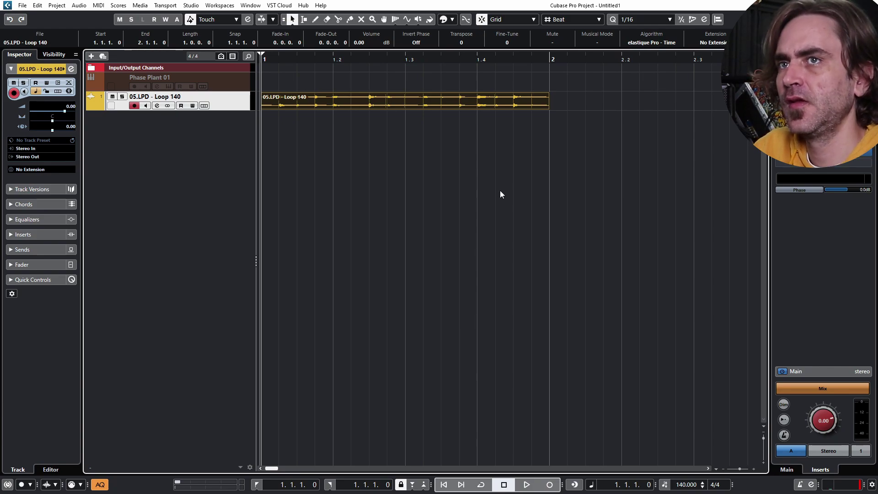
Set the locators around the one-bar loop clip and switch cycle playback on
drag(500, 191, 402, 99)
key(p)
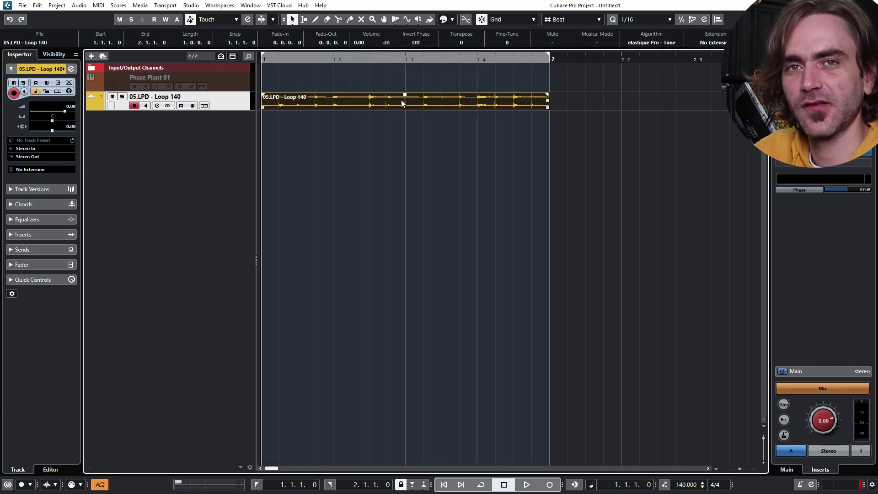
click(393, 78)
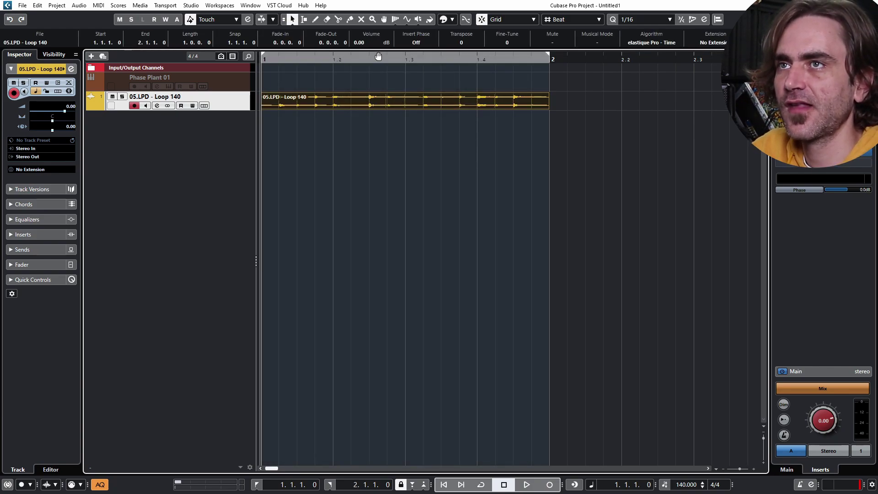
click(378, 56)
key(g)
Repeat the loop clip until it fills four bars and extend the cycle range to the start of bar 5
drag(363, 104, 653, 94)
alt+click(677, 59)
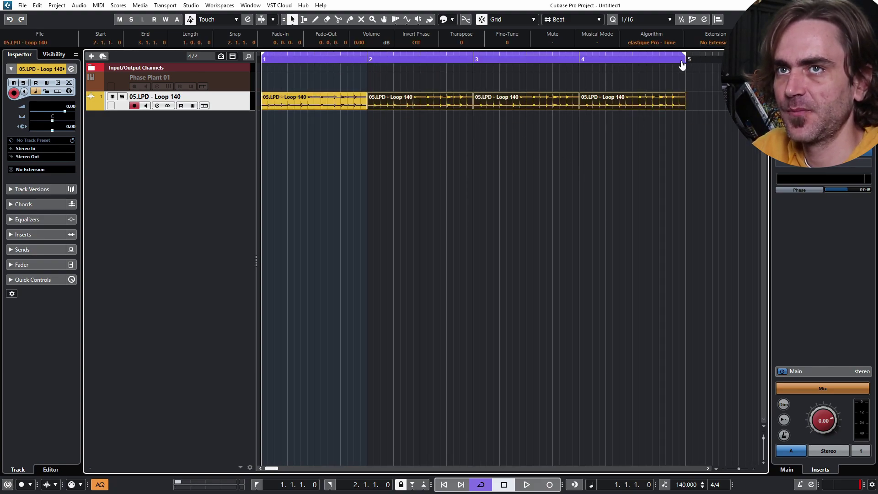
click(504, 196)
key(ctrl+shift+s)
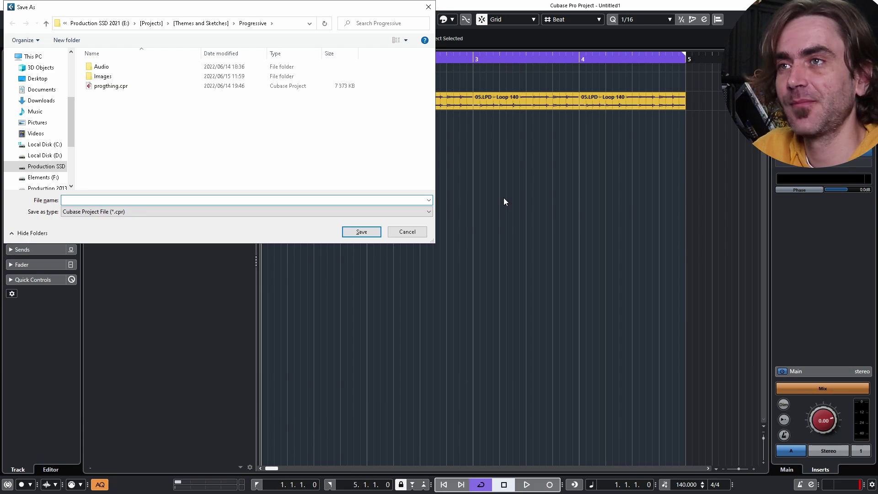
click(407, 232)
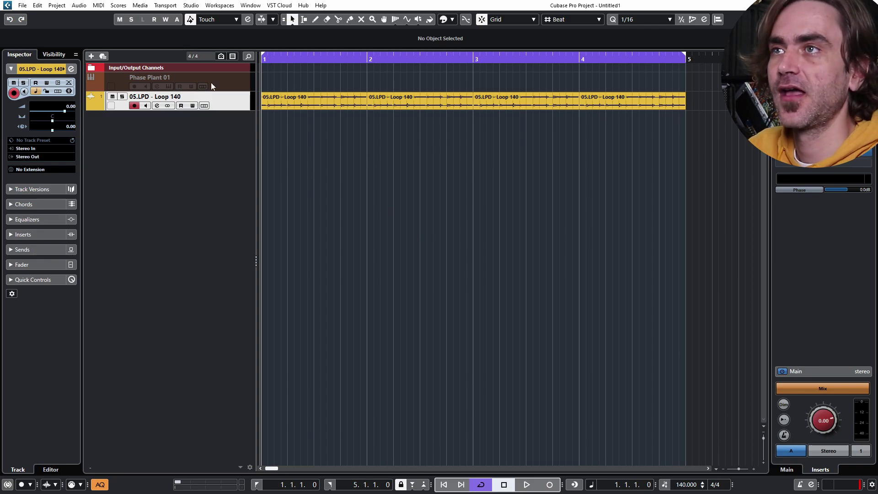
Add a nested Snap Heap to Serial Bus 2 of the Snap Heap insert on the loop track
drag(225, 111, 215, 155)
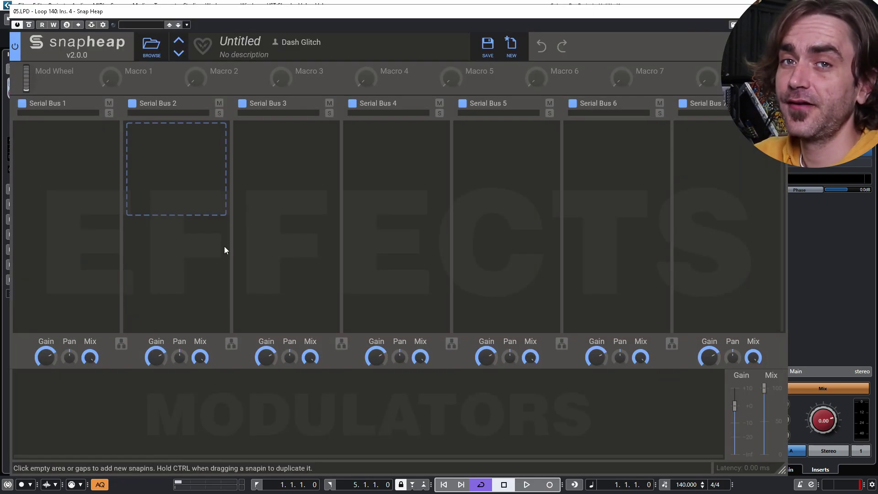
click(187, 156)
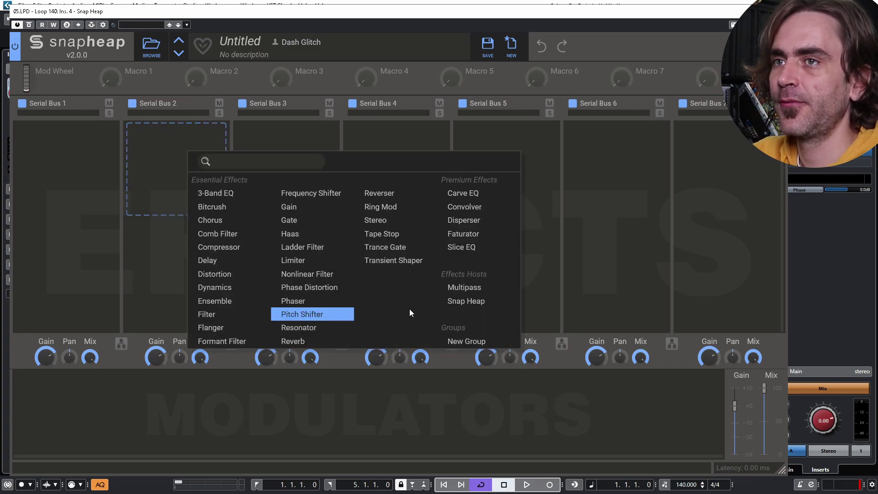
click(466, 300)
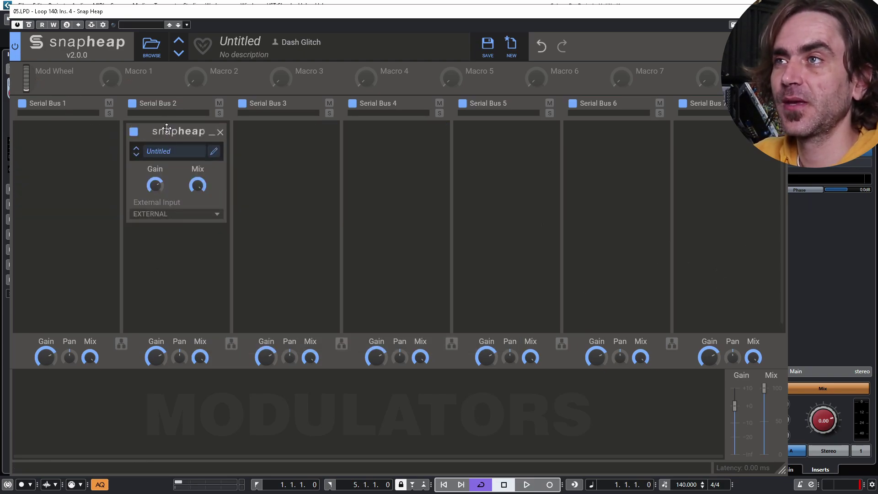
click(214, 151)
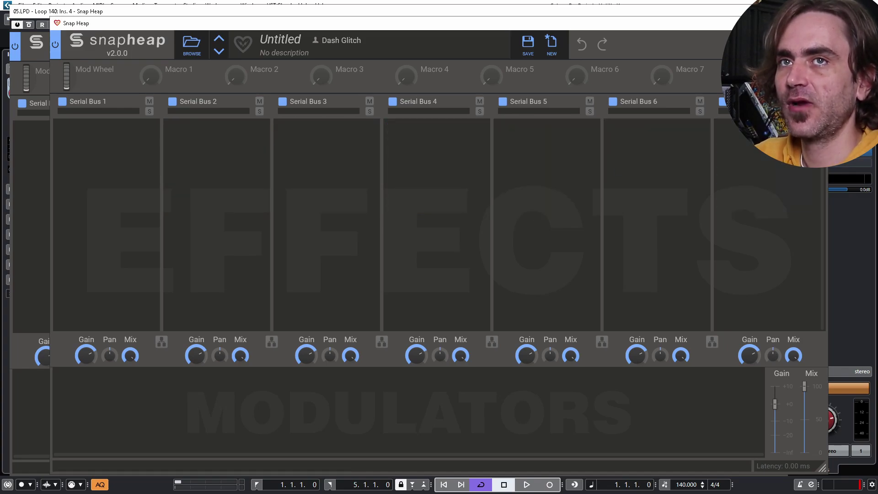
click(817, 23)
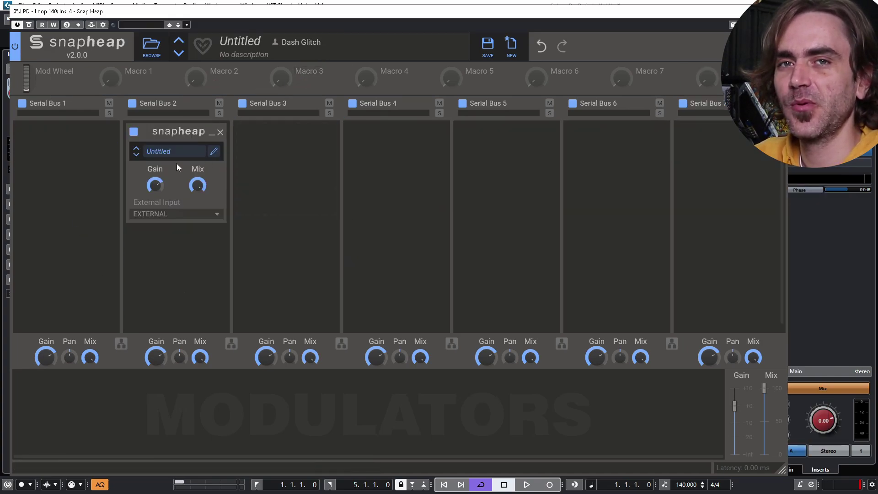
click(64, 150)
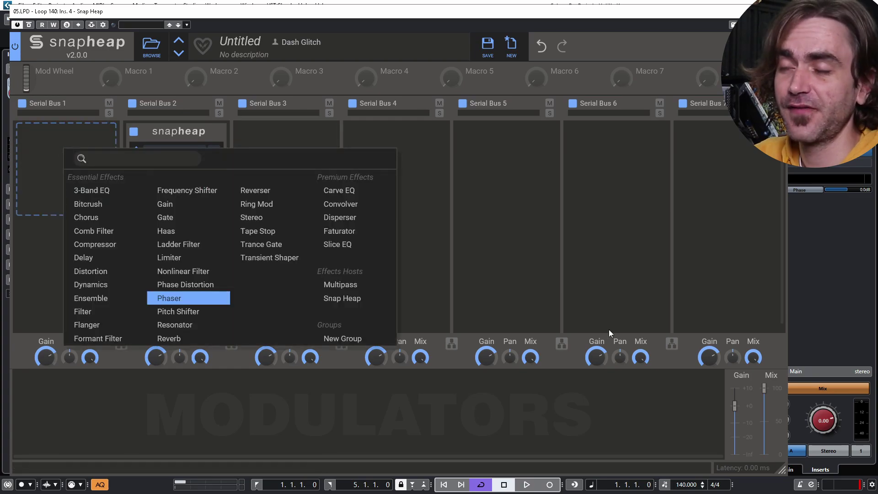
click(588, 251)
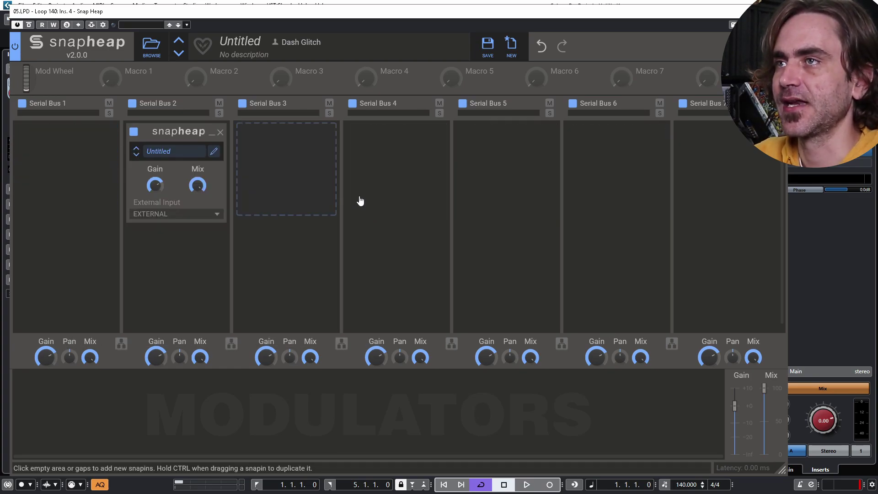
Open the nested Snap Heap for editing, then try a further Snap Heap in its Serial Bus 2 and remove it
click(215, 156)
click(234, 168)
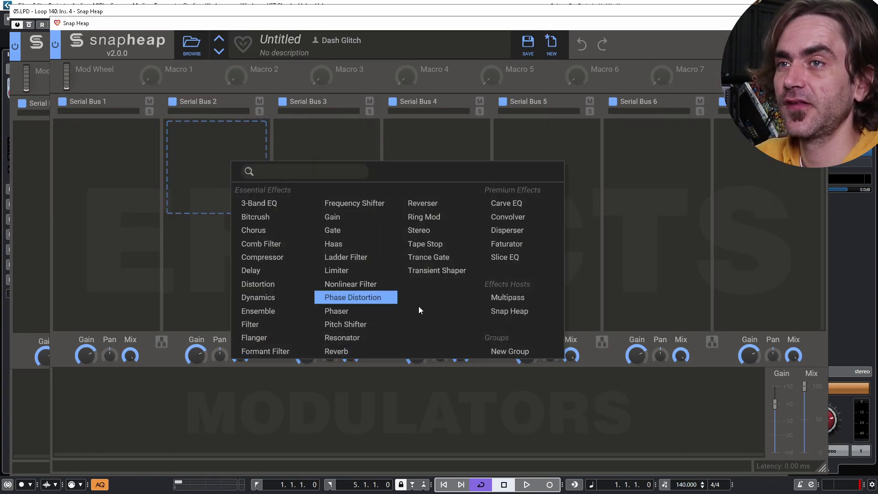
click(520, 317)
click(257, 135)
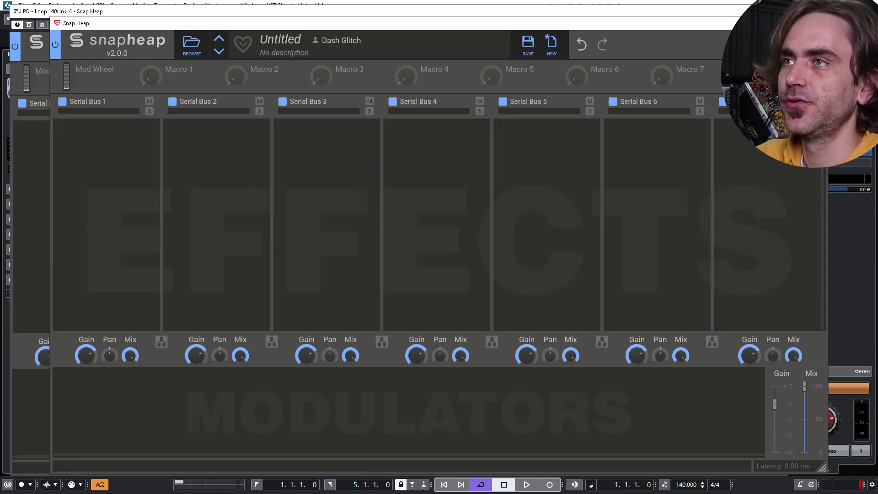
Link the first four buses of the nested Snap Heap in parallel as buses 1a to 1d
click(162, 342)
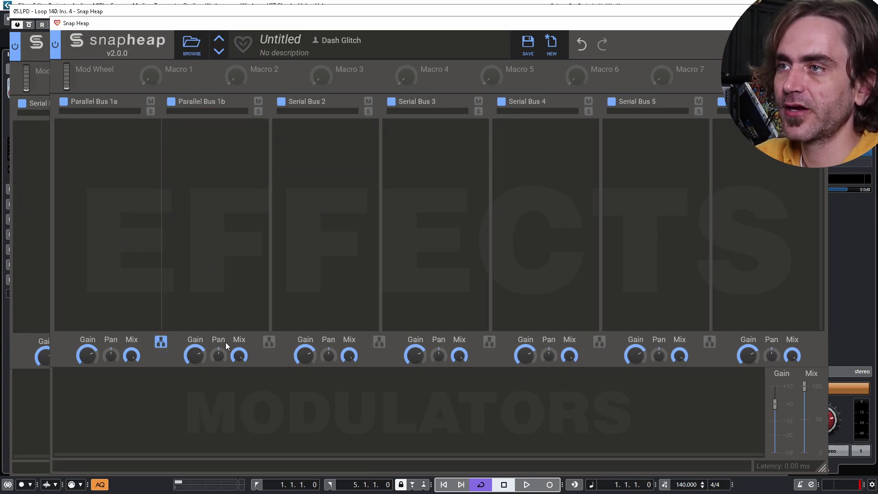
click(269, 342)
click(378, 342)
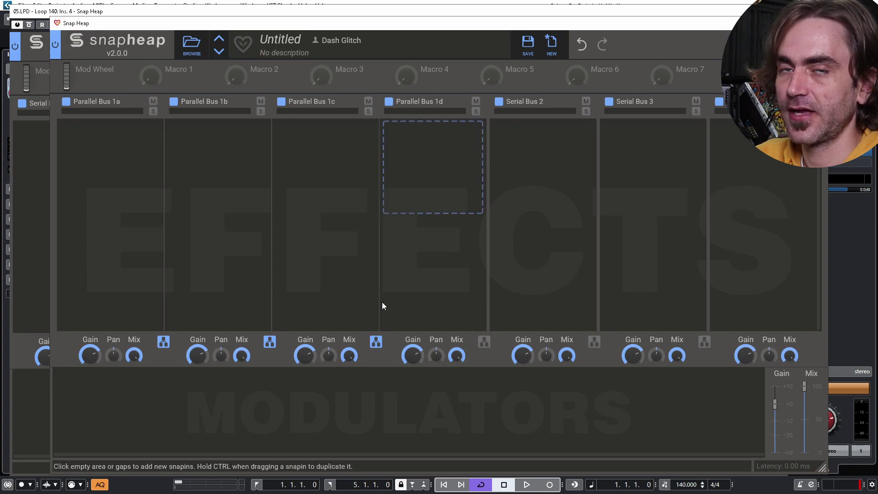
Add a Delay to each of Parallel Buses 1a to 1d, timed 1/4, 2/4, 3/4 and 4/4 respectively
click(95, 142)
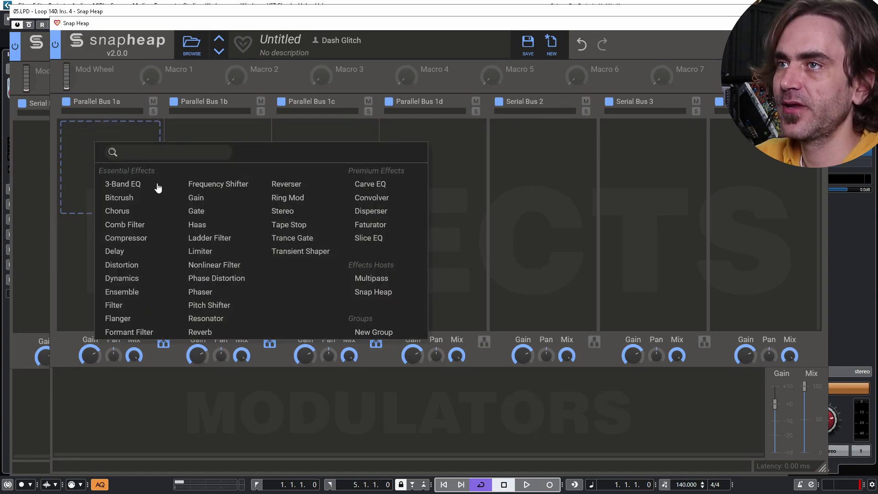
click(116, 251)
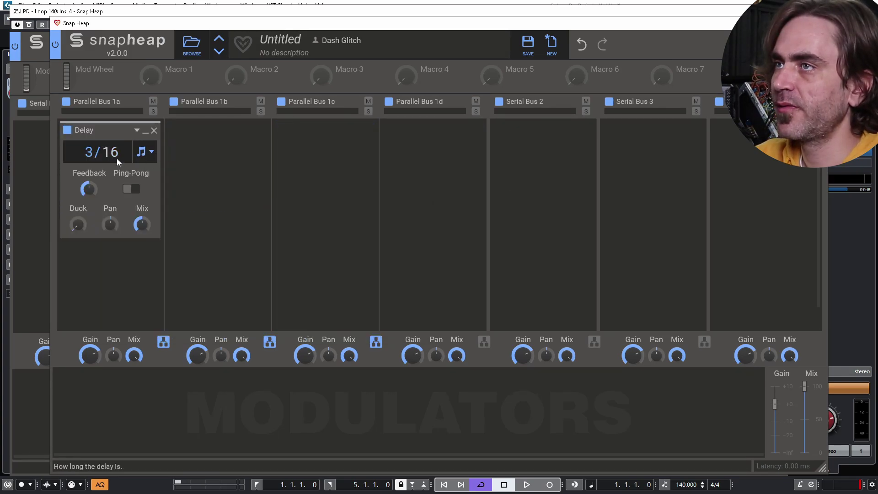
drag(116, 151, 298, 158)
scroll(117, 154, down, 3)
scroll(201, 154, up, 1)
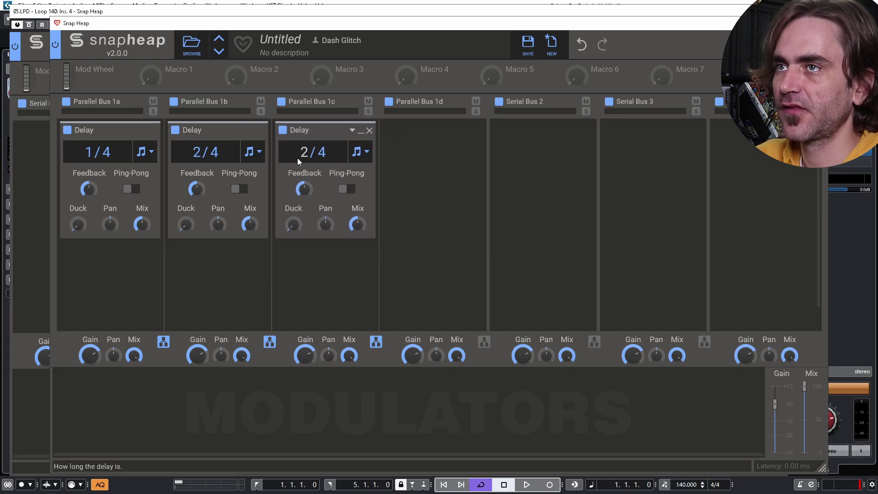
ctrl+drag(320, 131, 414, 158)
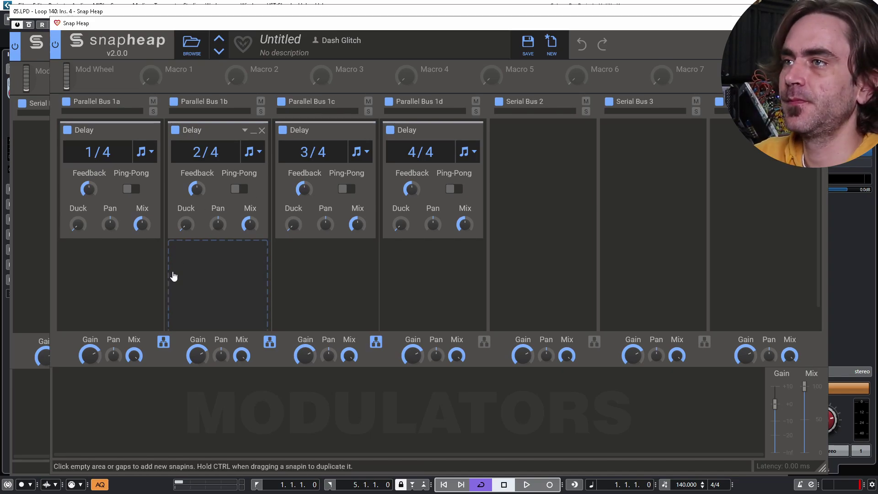
Add a Gain below the Delay on each of the four parallel buses, in percent mode and set to 0.0 %
click(127, 259)
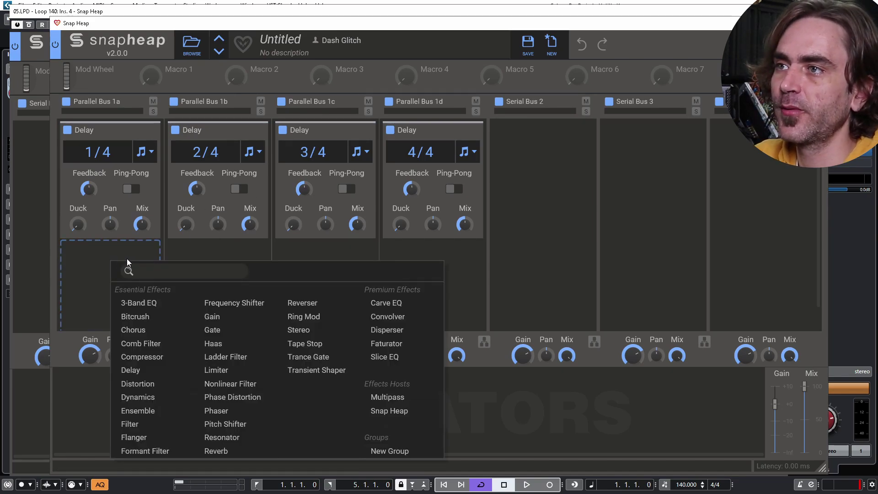
click(212, 317)
click(150, 280)
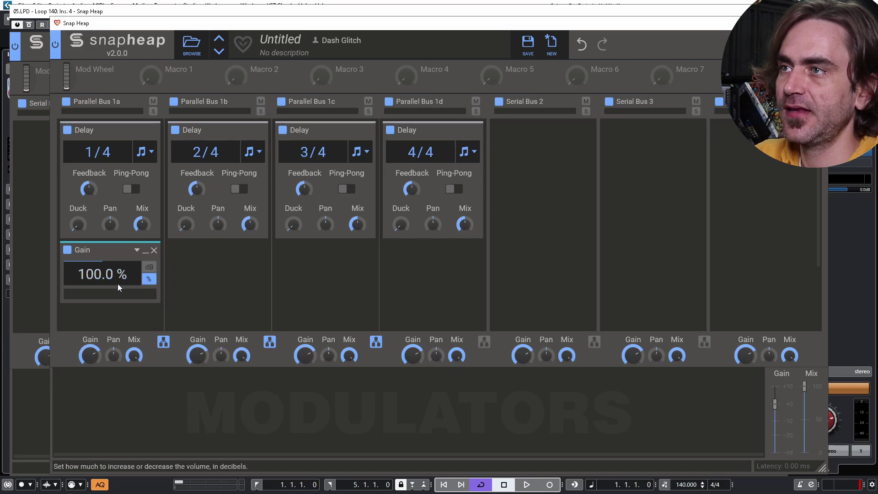
drag(117, 283, 428, 266)
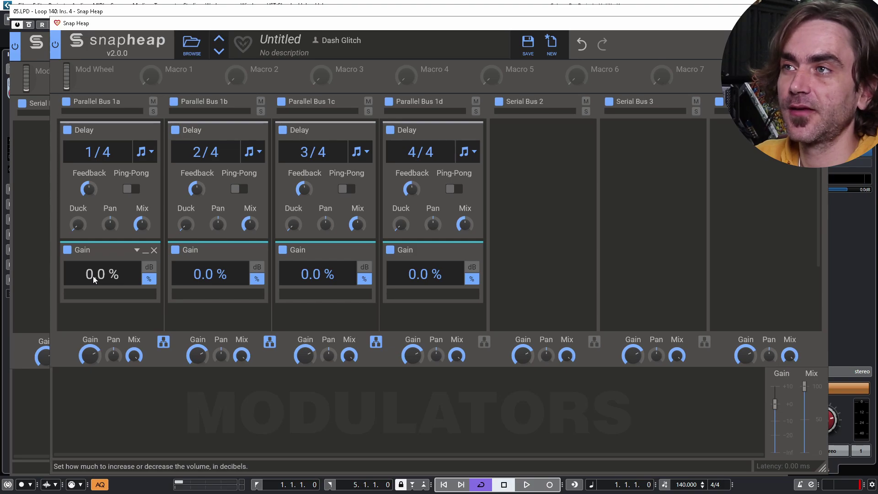
mouse_move(92, 276)
mouse_down()
mouse_move(93, 256)
mouse_move(94, 277)
mouse_up()
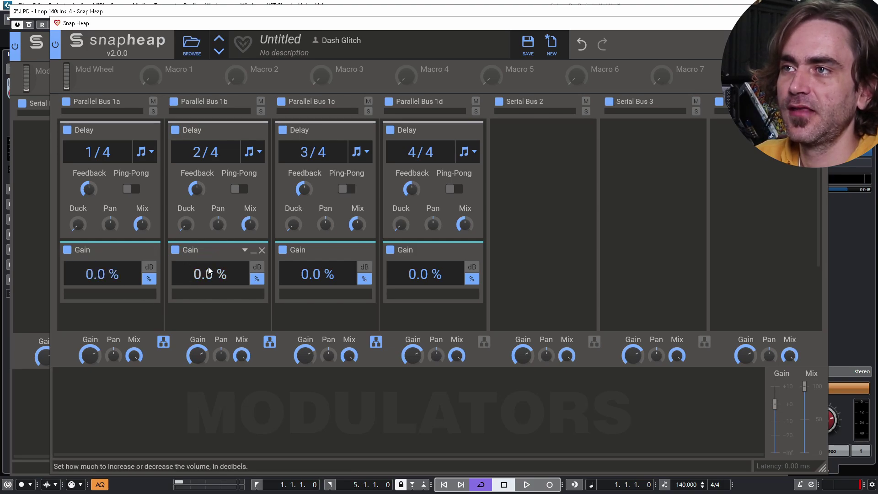
drag(425, 274, 433, 296)
Assign Macro 1 to the Gain on Parallel Bus 1a with an amount of 50 and rename the macro Step 1
drag(168, 81, 102, 285)
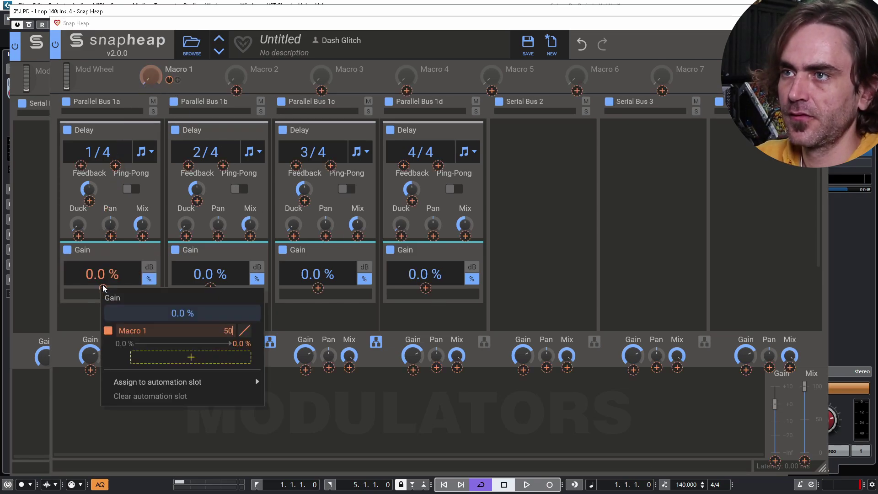
key(Return)
click(178, 79)
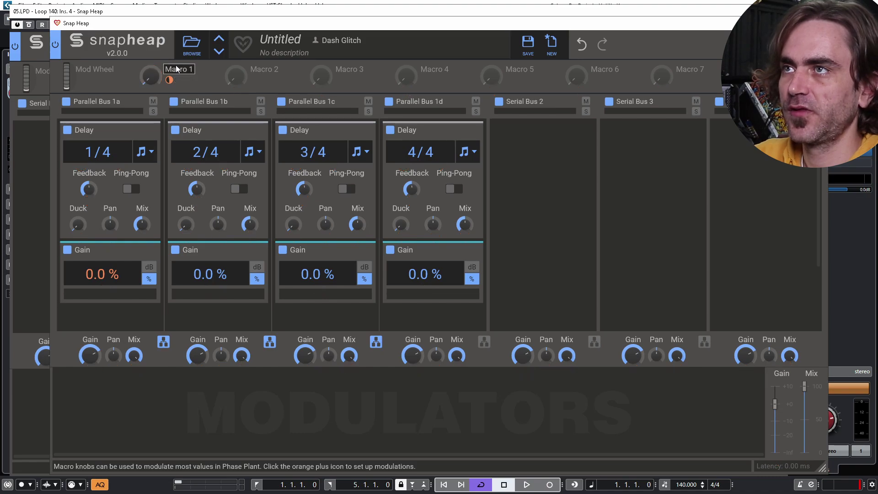
double_click(174, 68)
text(Step 1)
key(Return)
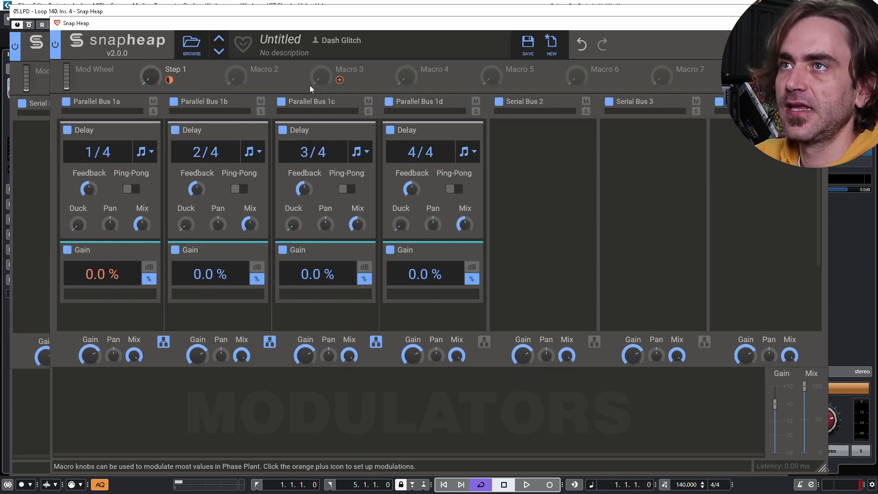
Assign Macro 2 to the Gain on Parallel Bus 1b and rename the macro Step 2
drag(254, 82, 210, 288)
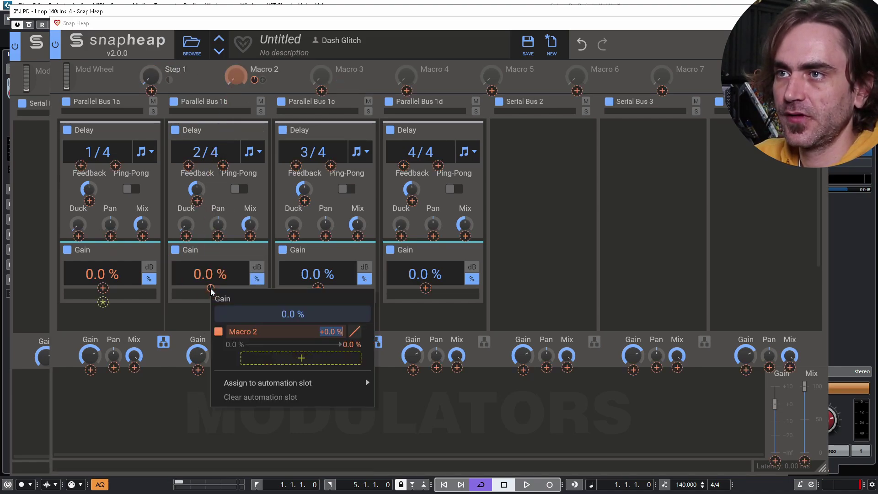
click(202, 289)
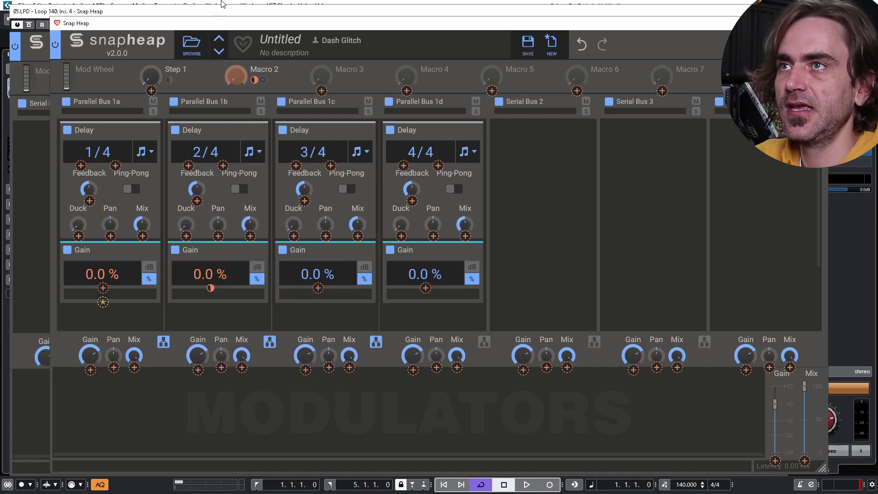
double_click(265, 69)
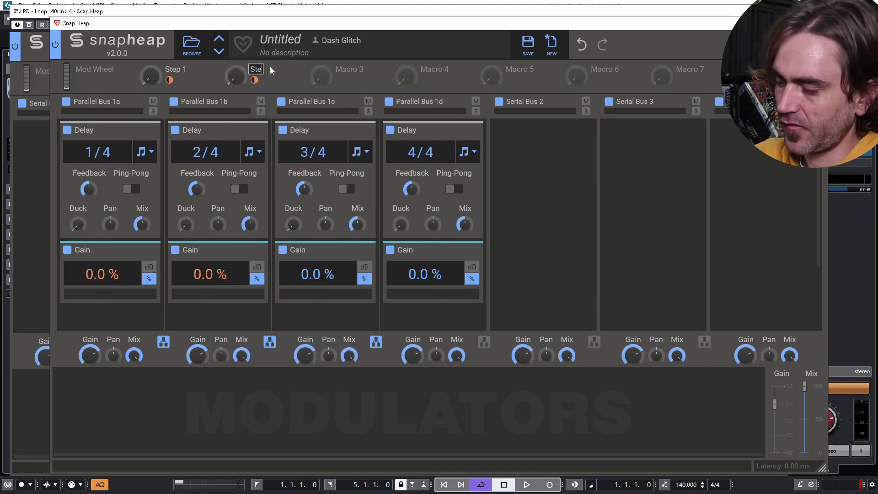
text(Step 2)
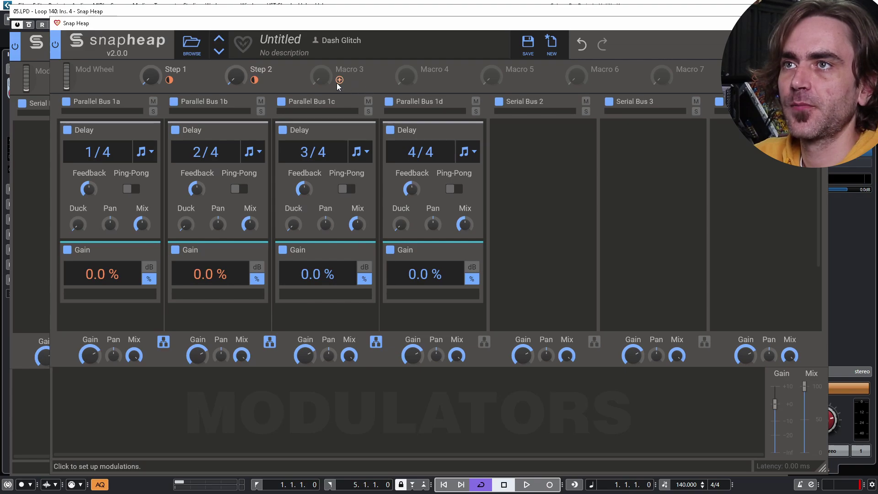
Assign Macro 3 to the Gain on Parallel Bus 1c and rename the macro Step 3
drag(339, 80, 319, 287)
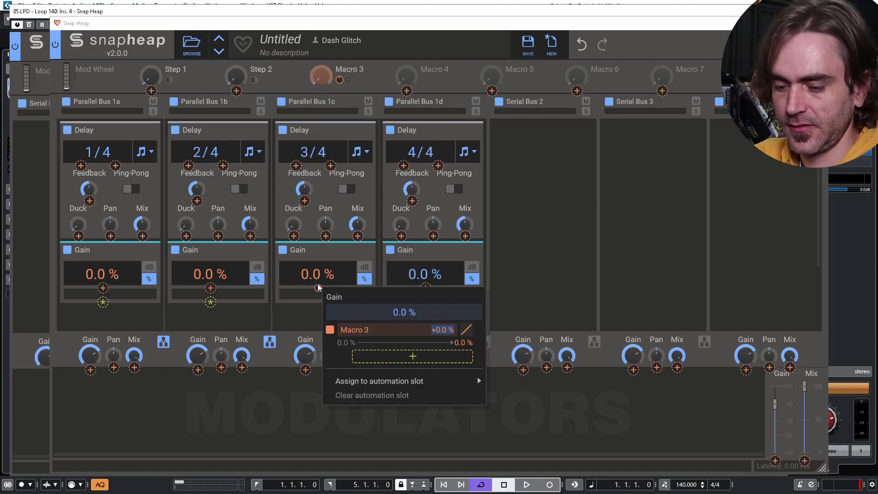
click(317, 283)
double_click(348, 69)
text(Step 34)
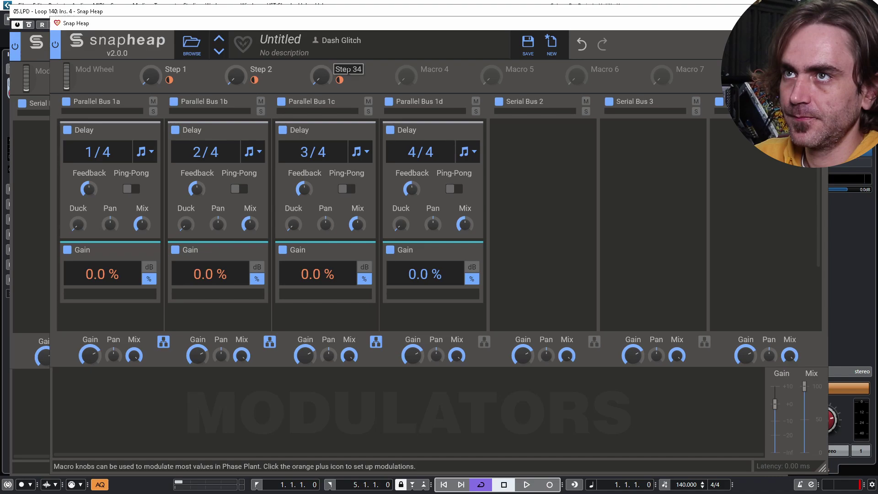
key(Return)
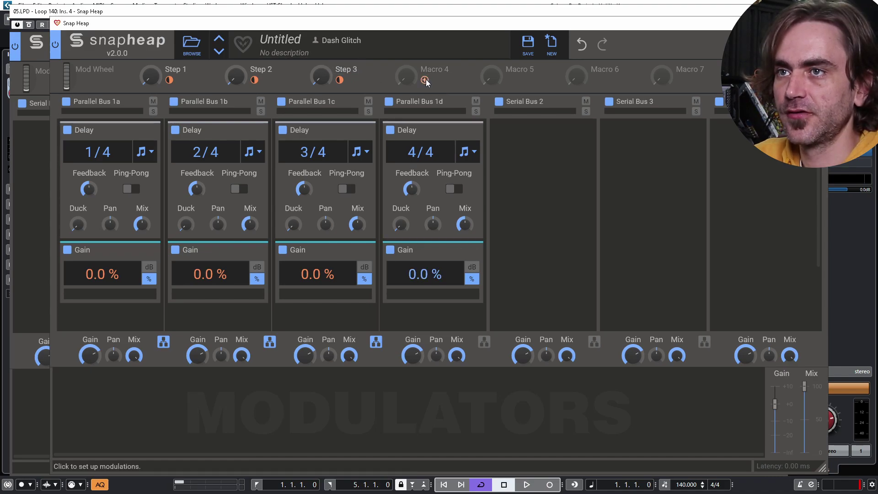
Assign Macro 4 to the Gain on Parallel Bus 1d and rename the macro Step 4
drag(425, 81, 428, 290)
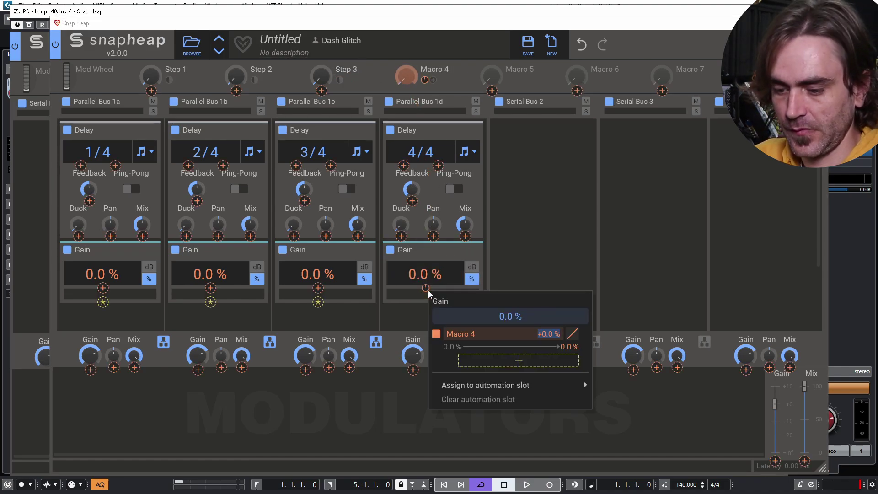
double_click(434, 69)
text(Ste)
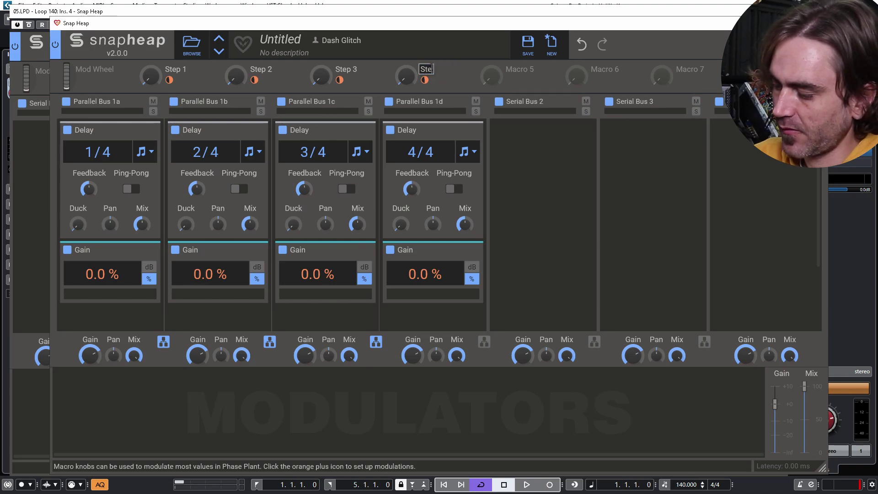
text(p 4)
key(Return)
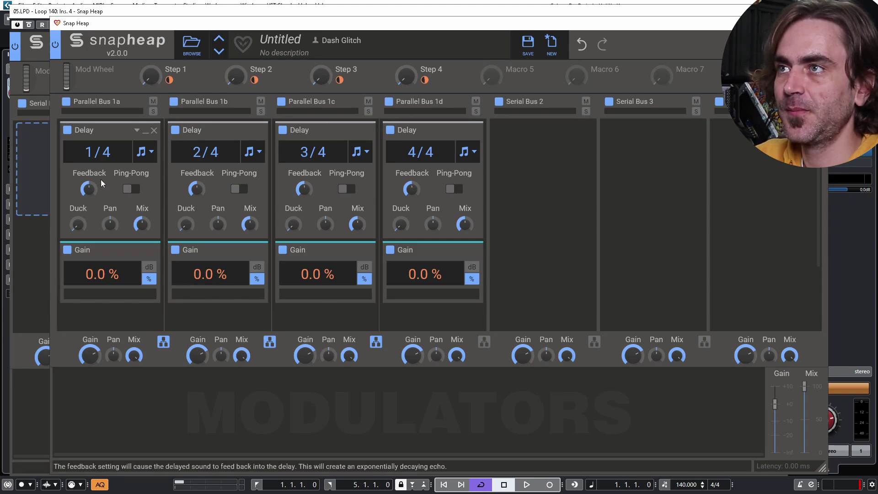
Rename Macro 5 as Division
double_click(515, 71)
text(Divisio)
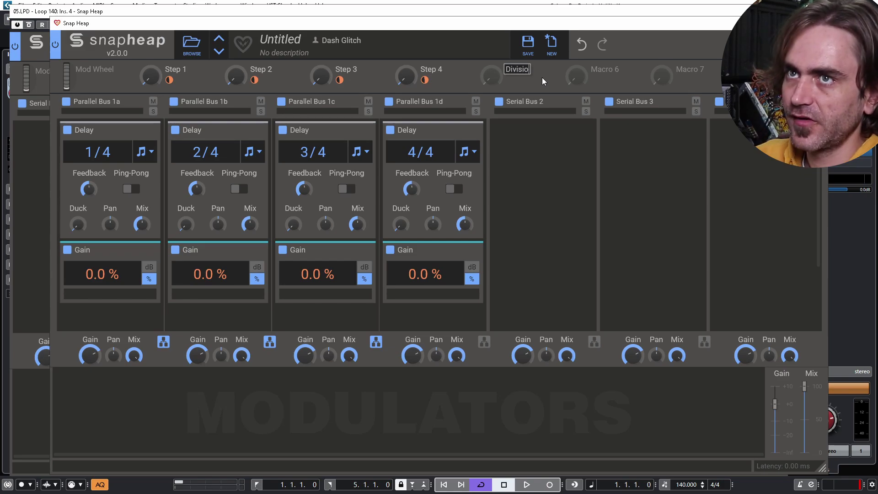
text(n)
key(Return)
Assign the Division macro to the delay denominator on all four parallel buses and set the macro to its minimum
drag(491, 75, 109, 169)
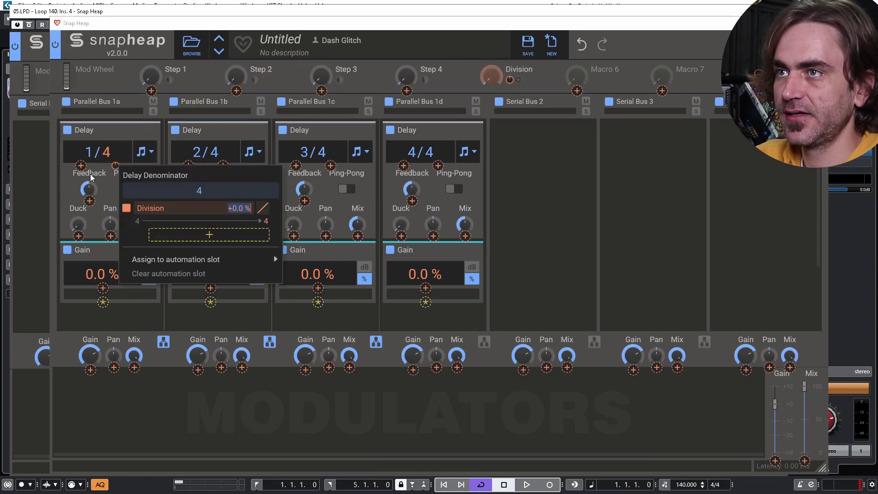
click(86, 175)
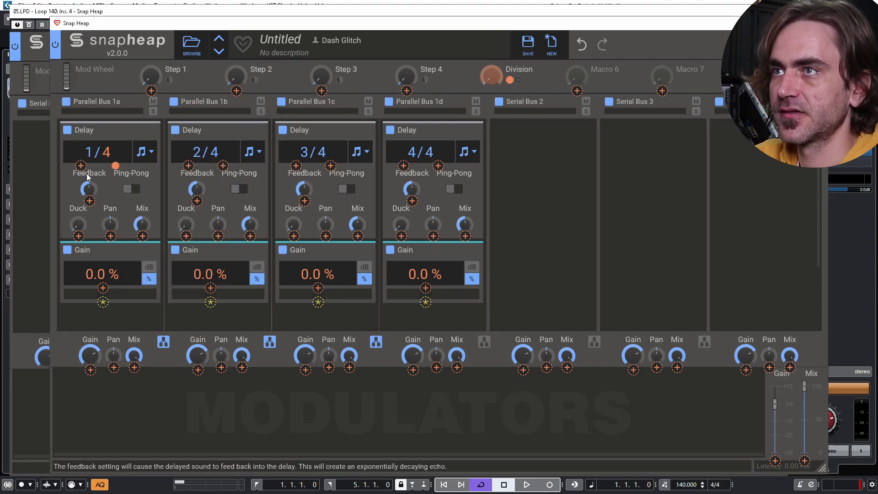
click(224, 166)
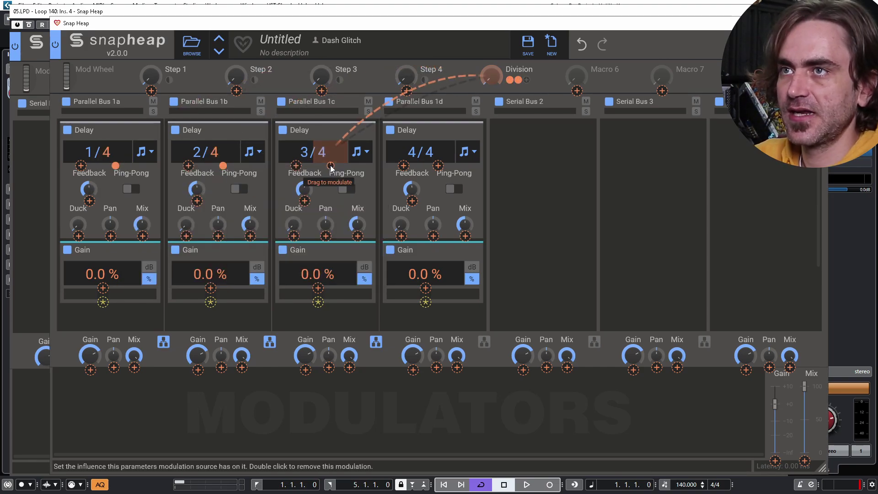
drag(330, 167, 330, 167)
click(419, 163)
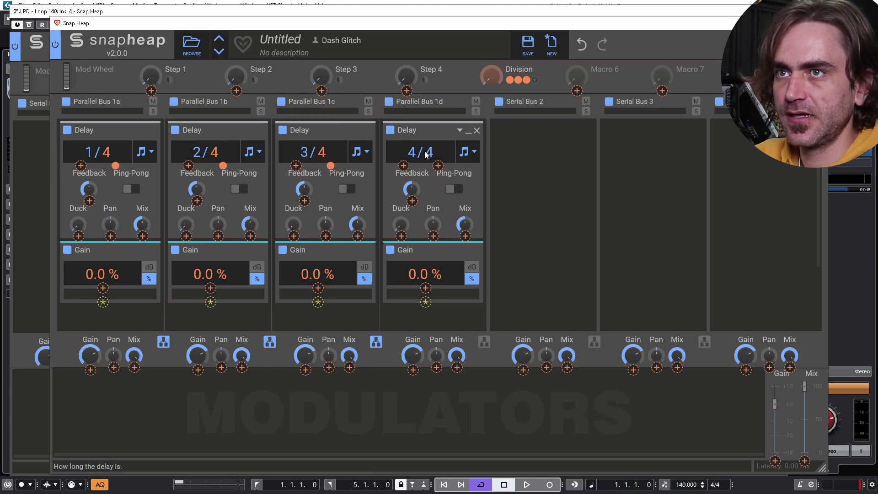
drag(426, 154, 426, 154)
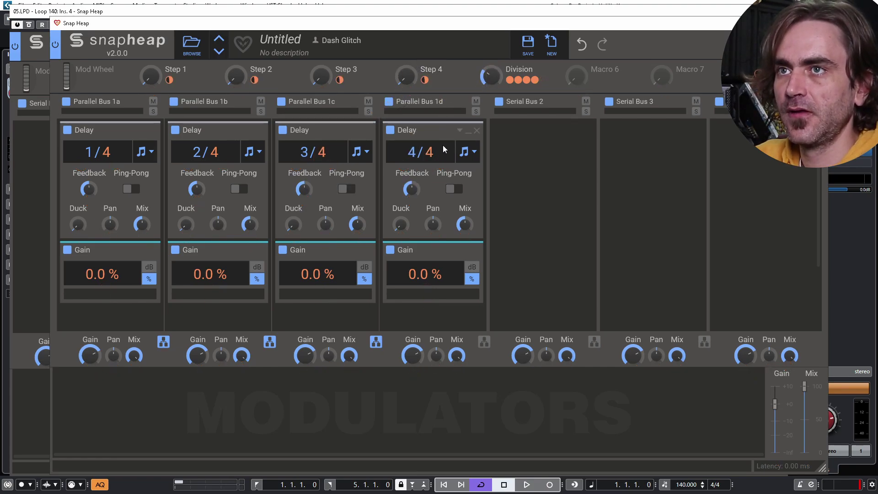
drag(491, 85, 494, 80)
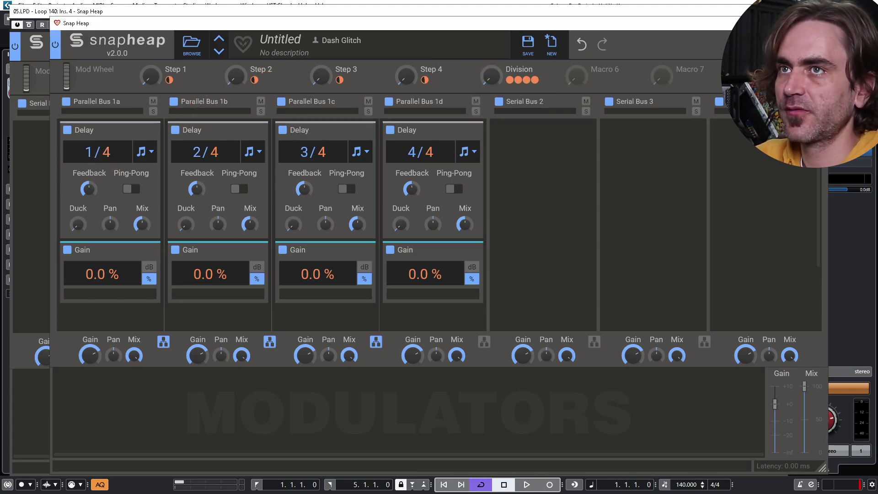
Return to the outer Snap Heap and add an LFO modulator with the Ramp Up shape
click(816, 23)
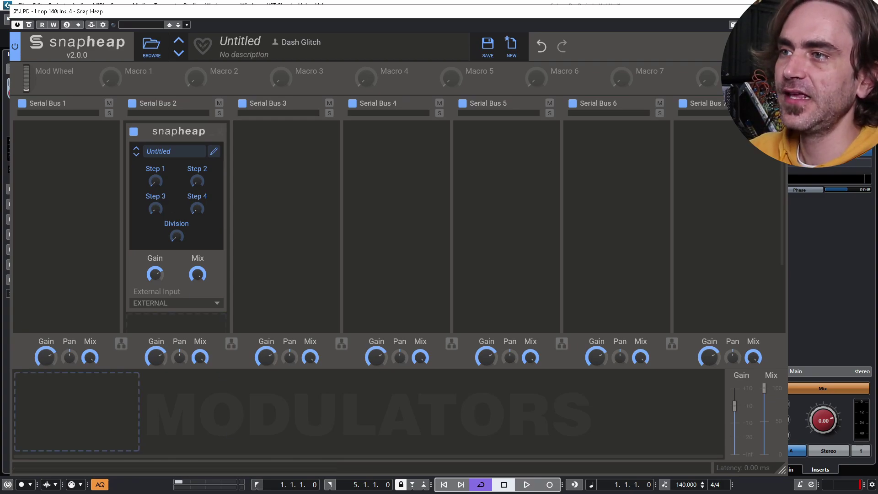
click(64, 414)
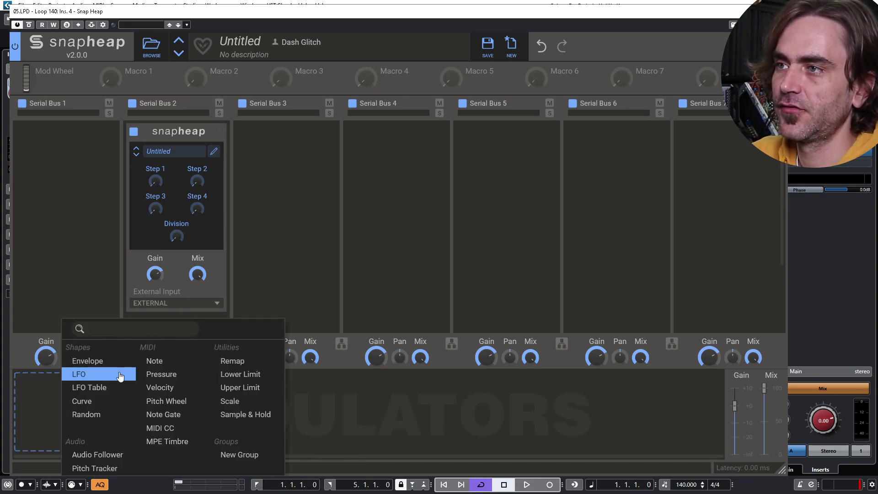
click(87, 372)
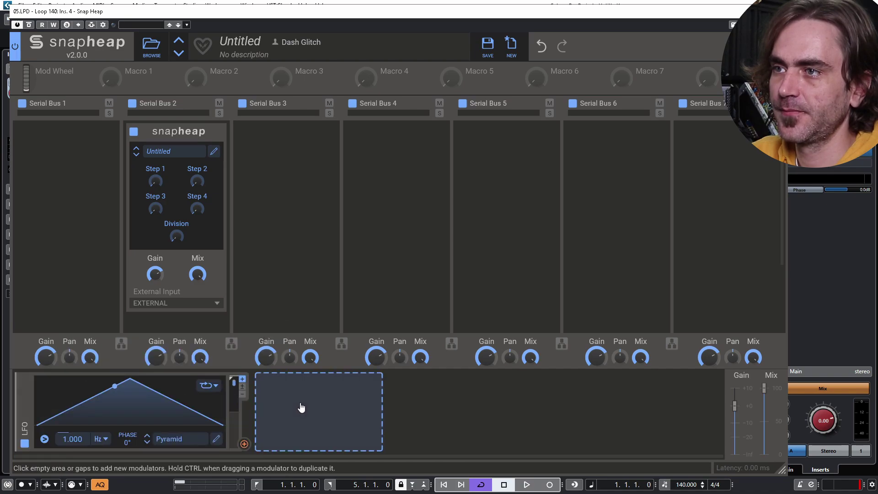
click(180, 439)
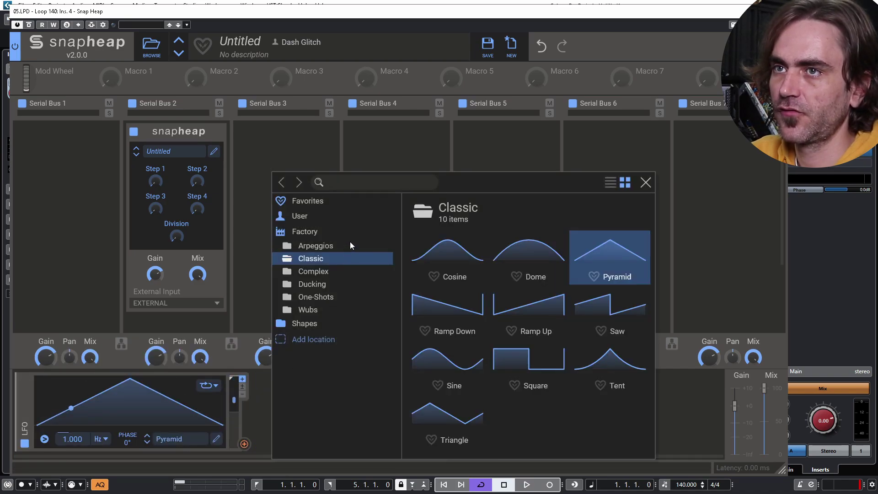
click(537, 309)
click(320, 162)
Add a Remap modulator beside the LFO and feed the LFO into it
click(284, 421)
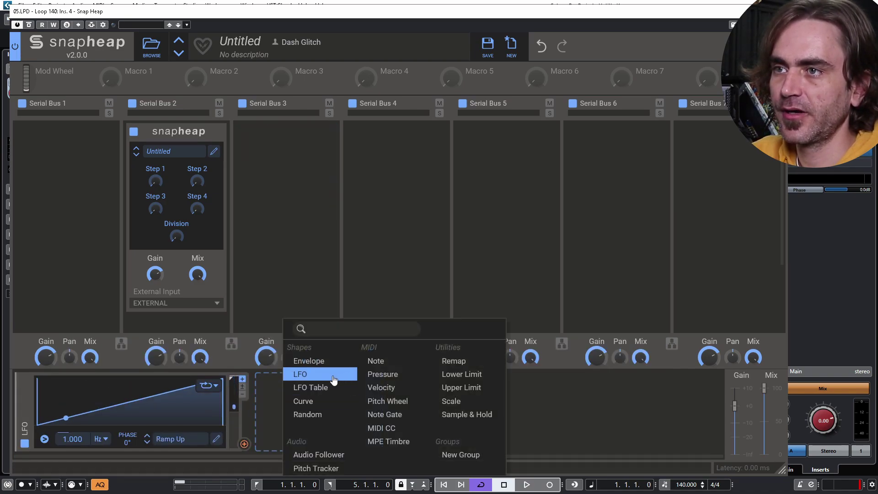
click(454, 361)
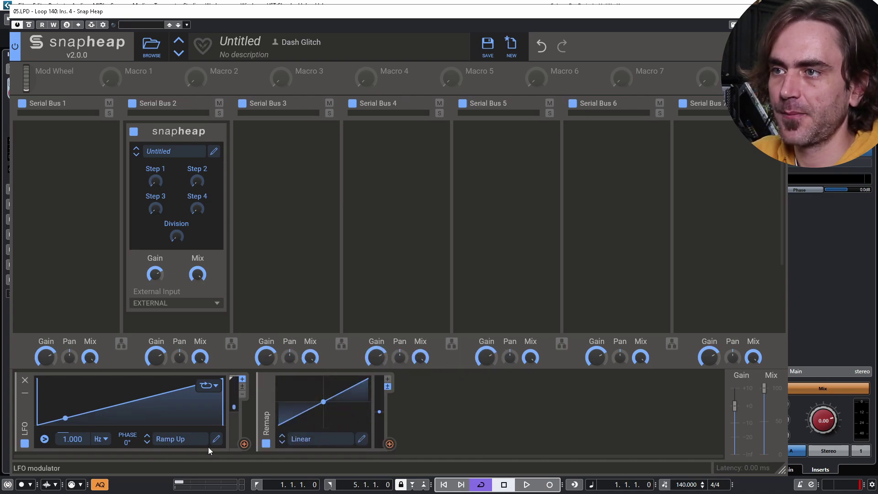
click(245, 444)
click(418, 408)
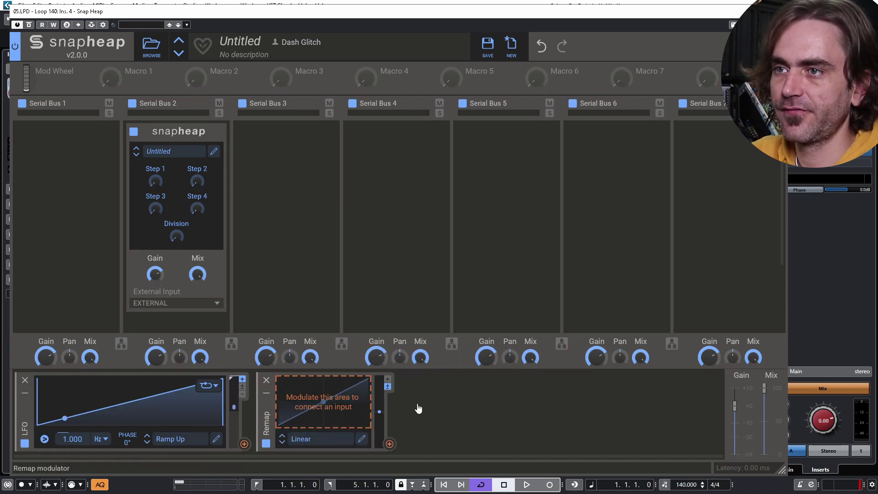
Redraw the Remap curve as 100 % over the first quarter of the range and 0 % elsewhere
click(362, 439)
mouse_move(349, 220)
mouse_down()
mouse_move(325, 110)
mouse_move(368, 110)
mouse_move(409, 270)
mouse_move(389, 384)
mouse_move(447, 391)
mouse_move(551, 383)
mouse_move(570, 368)
mouse_up()
click(589, 84)
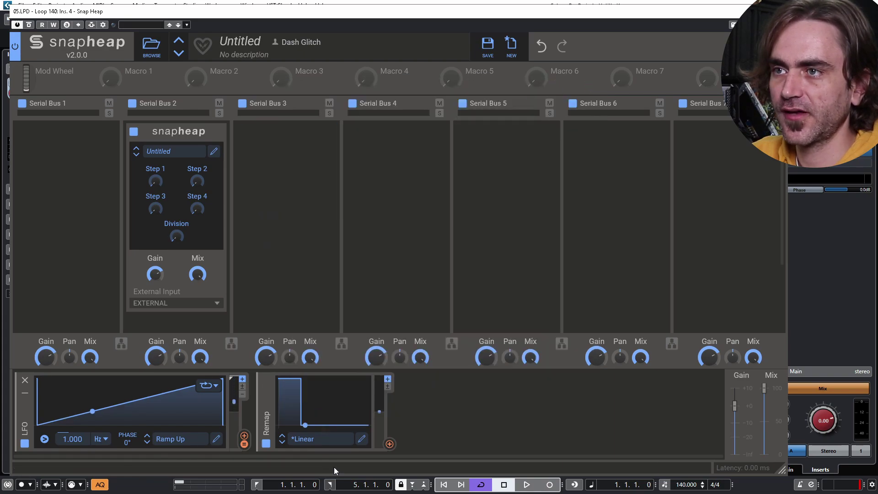
Duplicate the Remap and redraw the copy's curve as a 100 % pulse over the second quarter only
drag(266, 419, 395, 421)
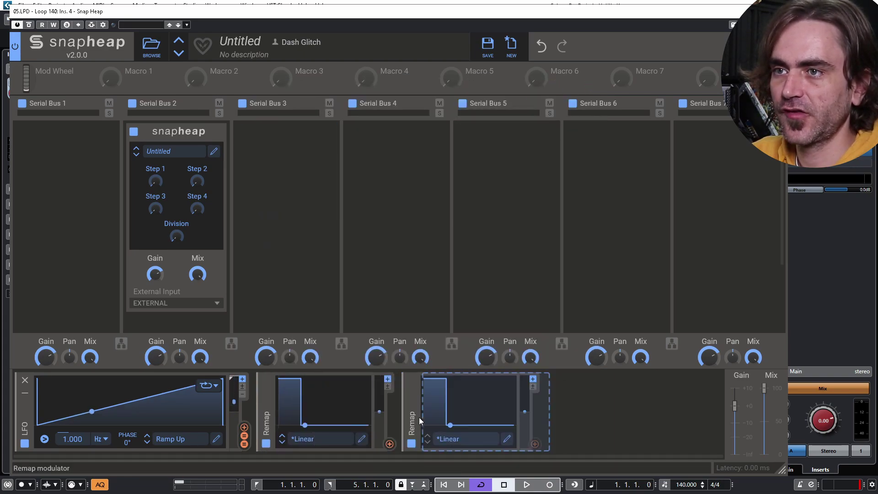
click(507, 439)
drag(320, 369, 381, 368)
drag(390, 137, 423, 137)
drag(423, 137, 443, 137)
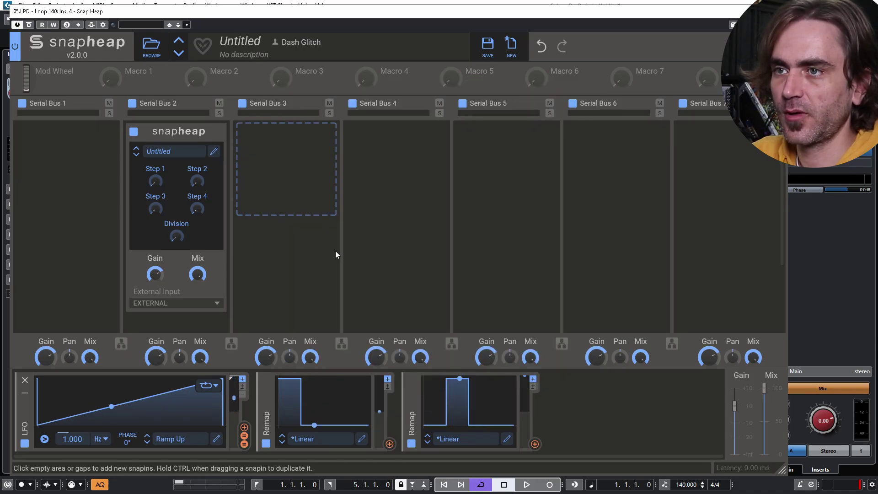
Assign the first Remap to the nested Snap Heap's Step 1 macro with an amount of 100 %
click(390, 444)
click(156, 191)
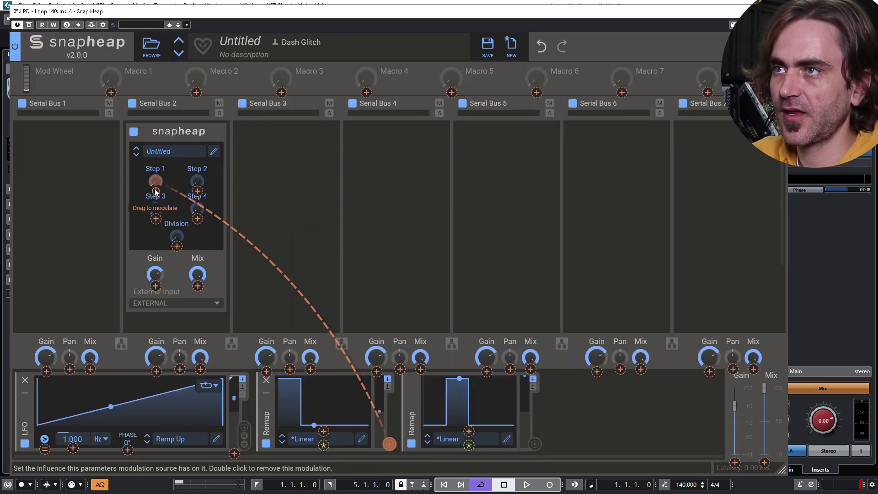
right_click(155, 190)
text(100)
key(Return)
click(390, 444)
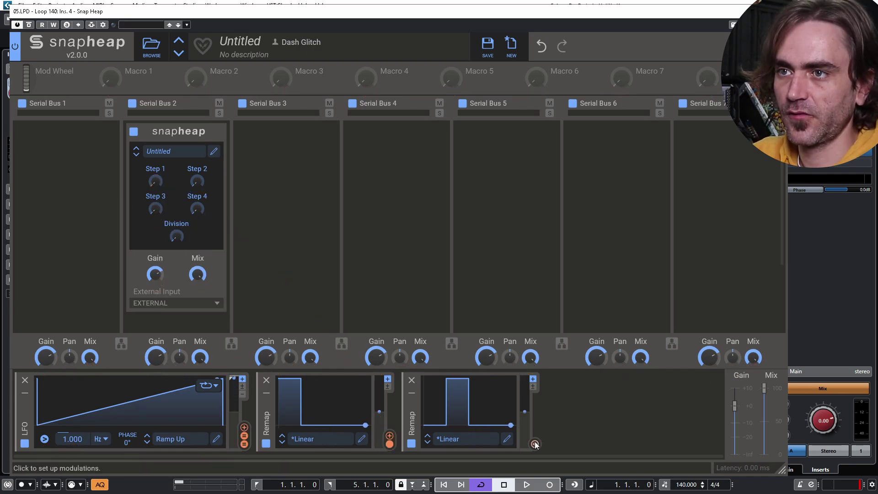
Assign the second Remap to the nested Snap Heap's Step 2 macro with an amount of 100 %
click(535, 444)
click(197, 191)
right_click(198, 191)
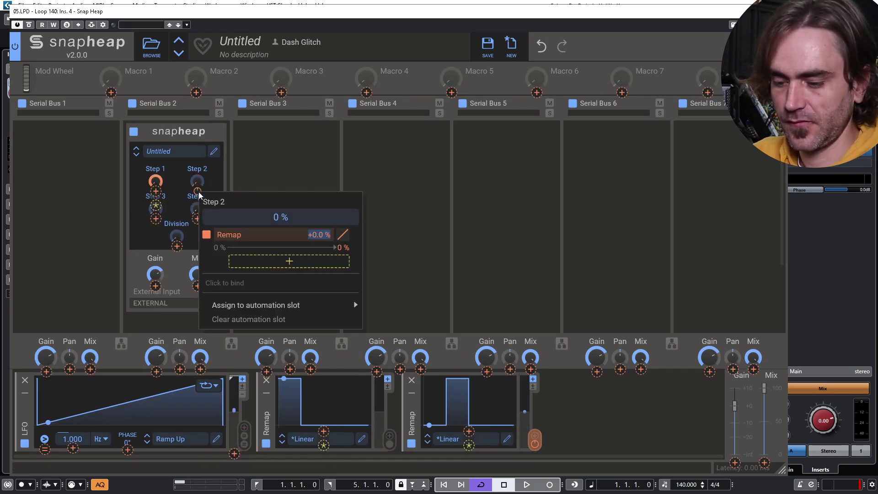
text(100)
key(Return)
click(587, 258)
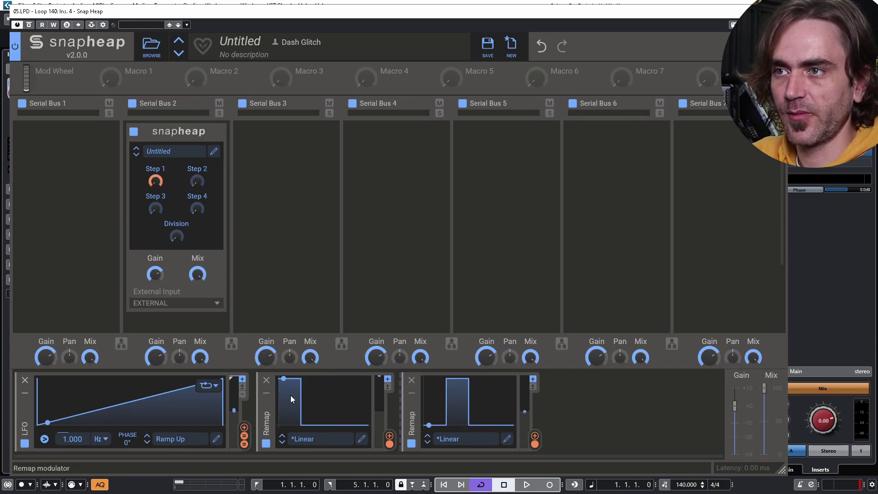
Collapse the first Remap and duplicate the second one
click(266, 393)
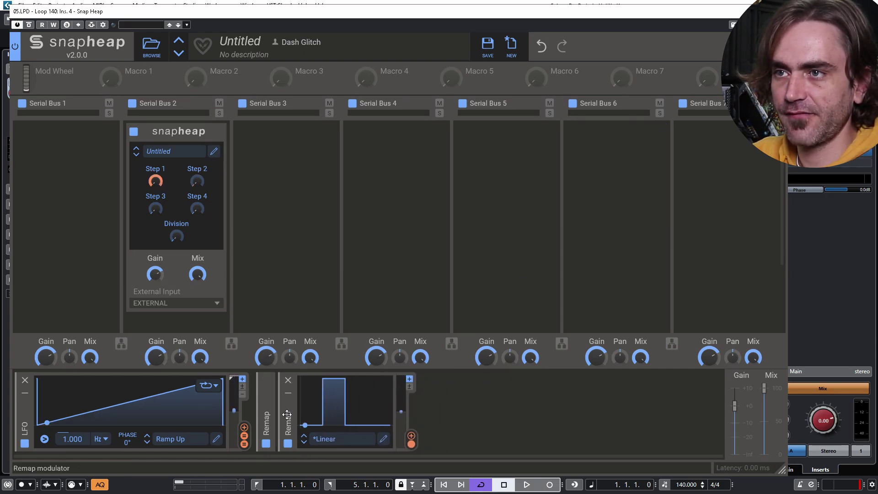
ctrl+drag(287, 414, 435, 413)
Redraw the third Remap's curve as a 100 % pulse over the third quarter and assign it to the Step 3 macro
click(529, 440)
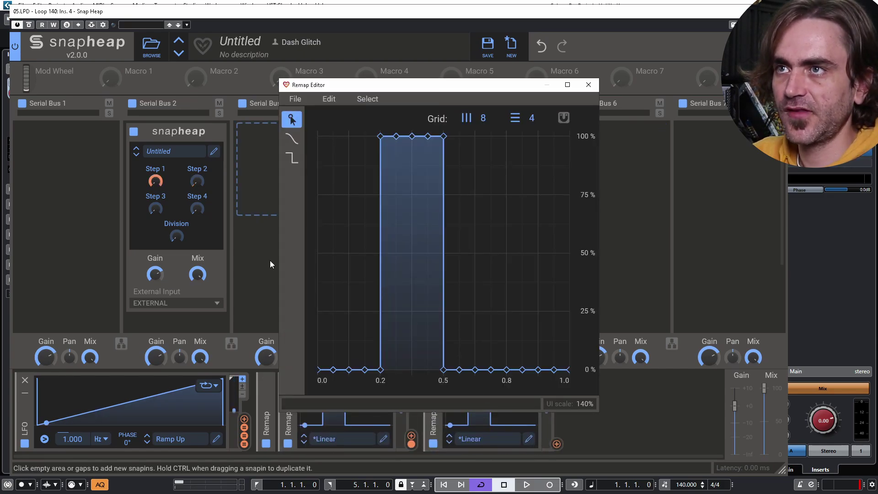
click(291, 158)
mouse_move(380, 393)
mouse_down()
mouse_move(423, 394)
mouse_move(499, 132)
mouse_up()
click(588, 85)
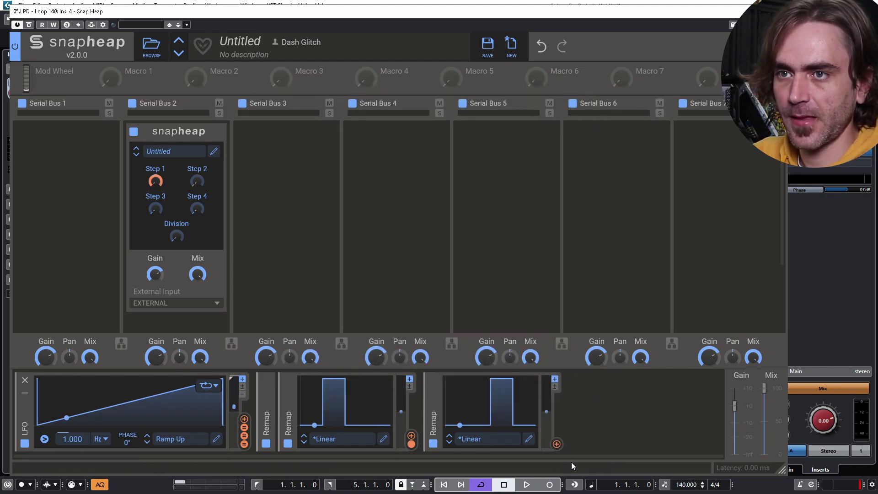
drag(557, 443, 155, 223)
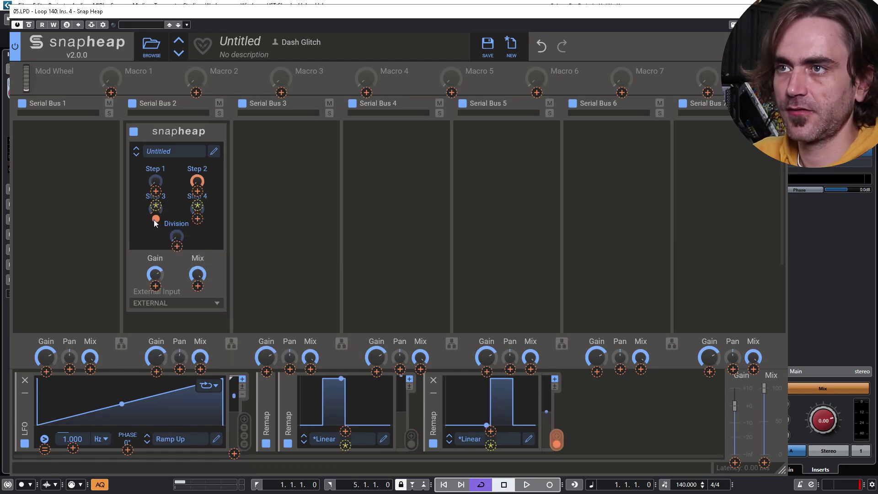
click(465, 213)
Duplicate the third Remap and collapse the second and third Remaps
drag(433, 419, 556, 409)
click(288, 391)
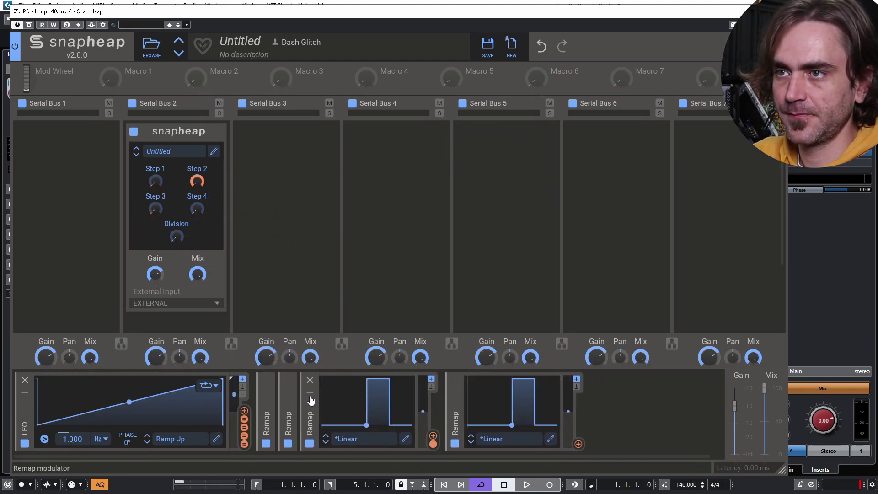
click(310, 394)
Redraw the fourth Remap's curve as 0 % with a 100 % step over the last quarter of the range
click(426, 438)
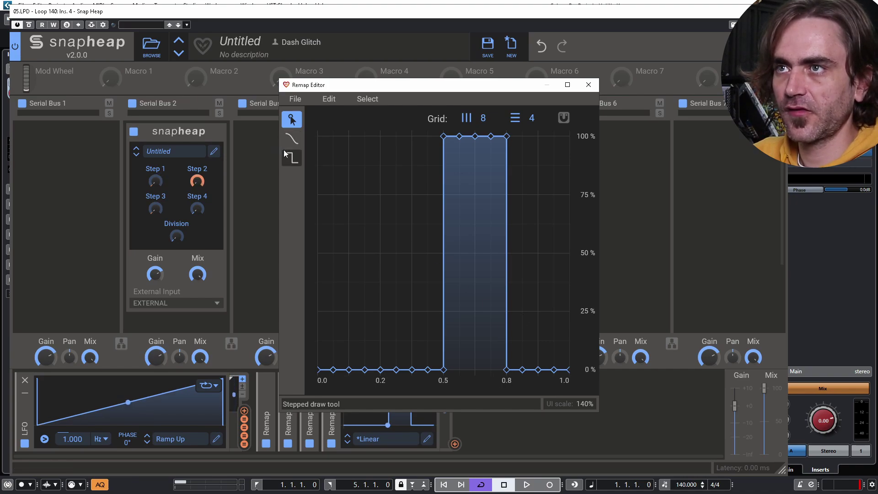
click(289, 157)
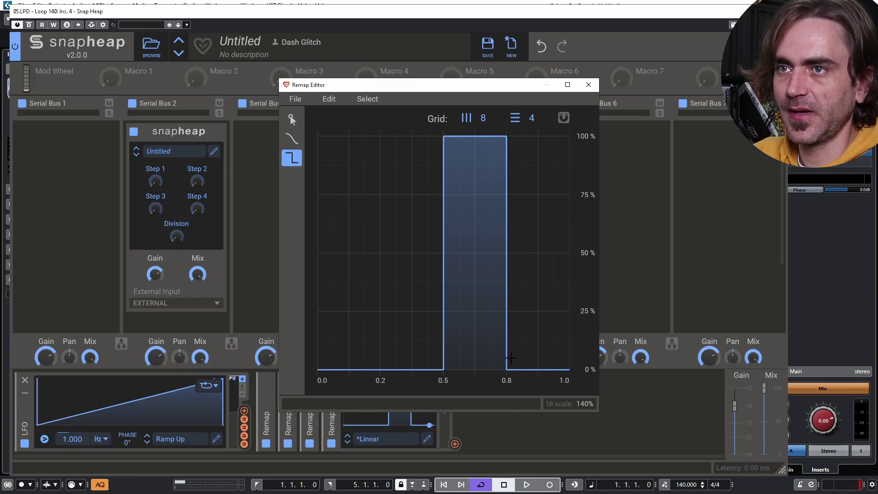
drag(446, 375, 503, 378)
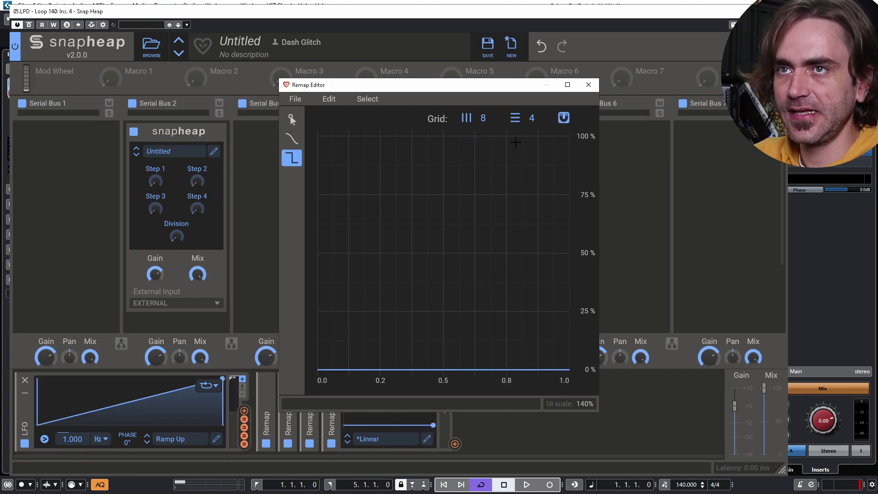
drag(516, 142, 568, 142)
click(588, 85)
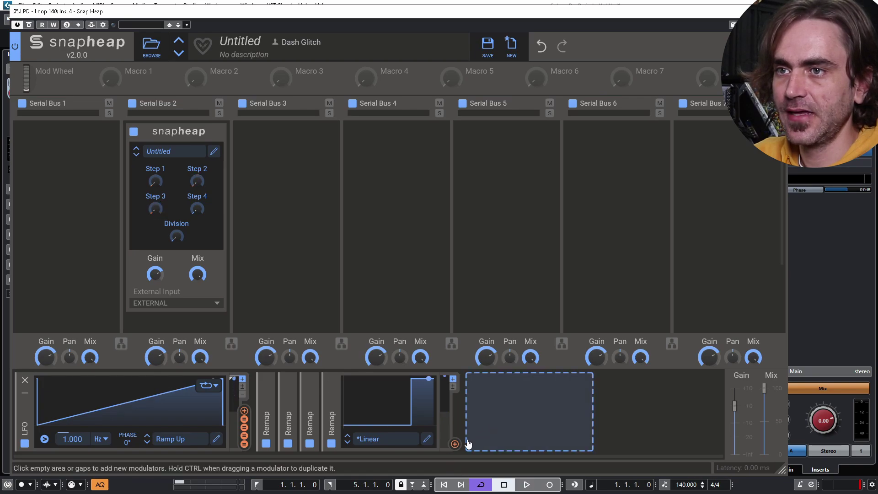
Assign the fourth Remap to the nested Snap Heap's Step 4 macro and collapse that Remap
drag(454, 444, 198, 220)
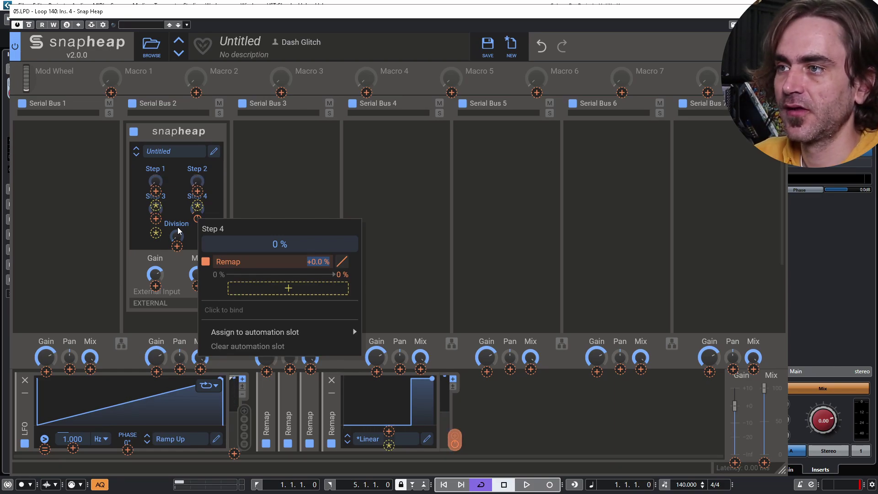
click(331, 392)
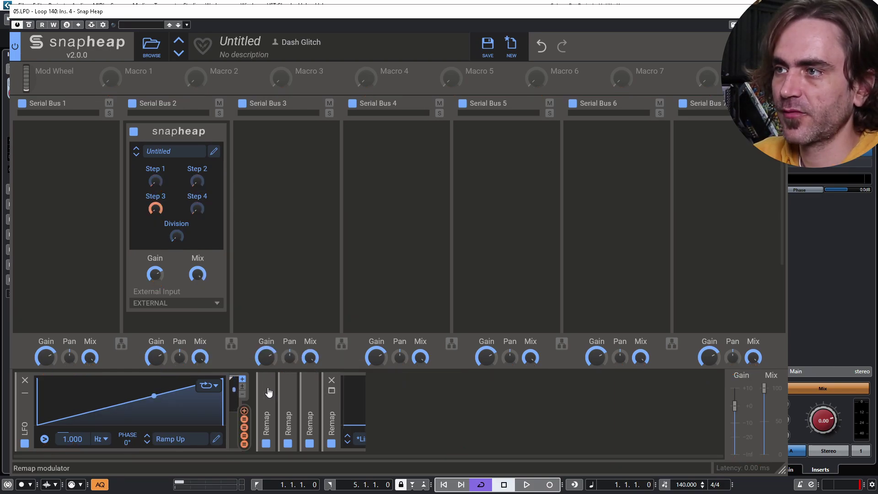
Sync the LFO's rate to the song tempo and modulate its rate denominator from Macro 1 with an amount of 100
click(104, 440)
click(106, 450)
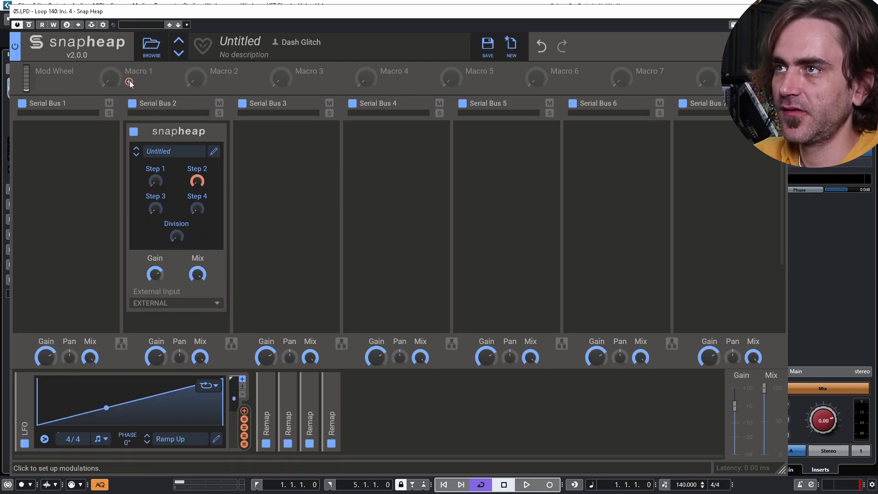
drag(129, 83, 87, 452)
text(140.)
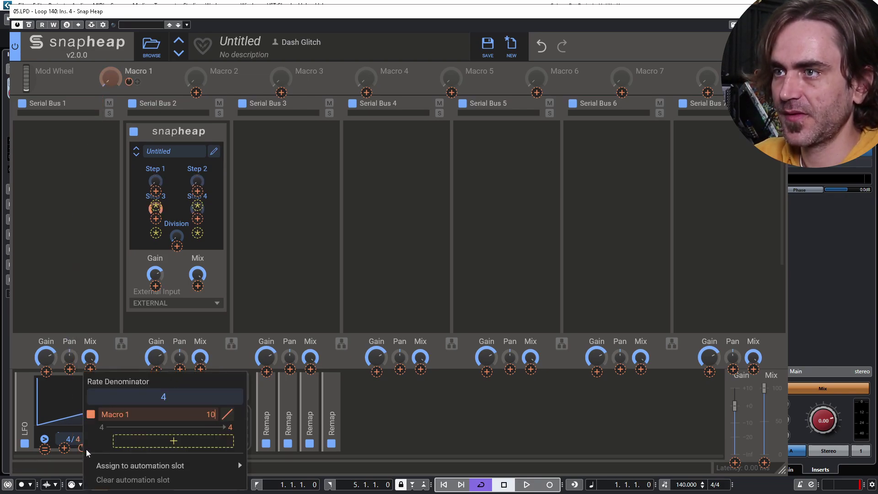
text(0)
key(Return)
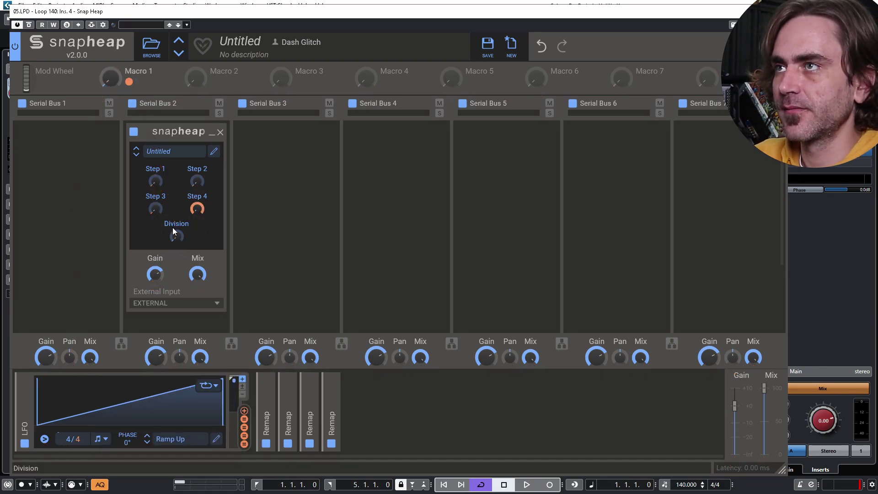
Modulate the nested Snap Heap's Division macro by 100 % from Macro 1, and turn Macro 1 up to check the link
drag(130, 82, 176, 248)
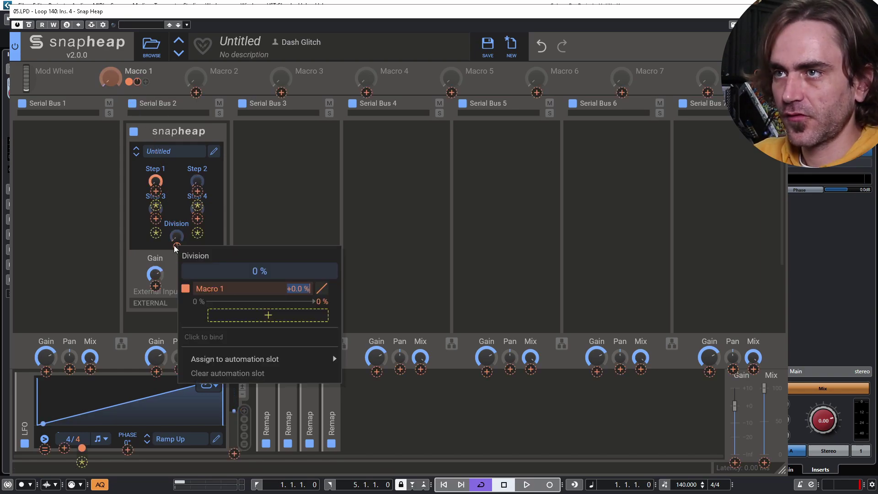
text(100)
key(Return)
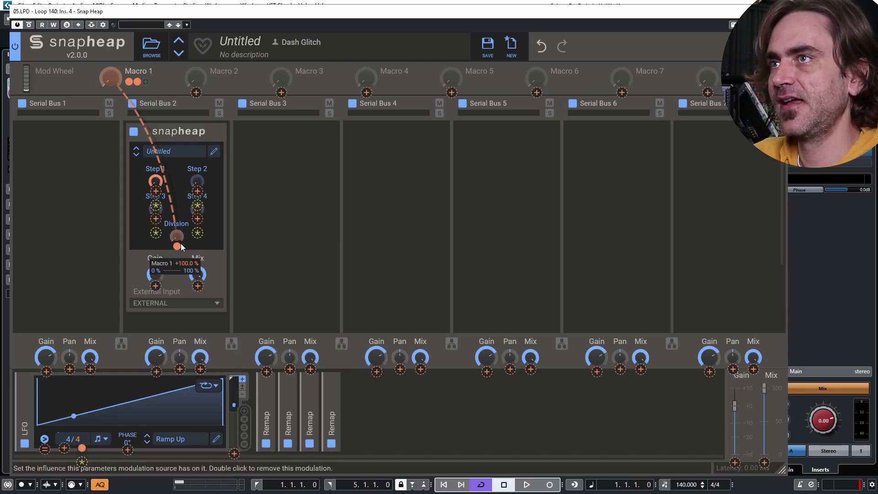
drag(111, 79, 111, 66)
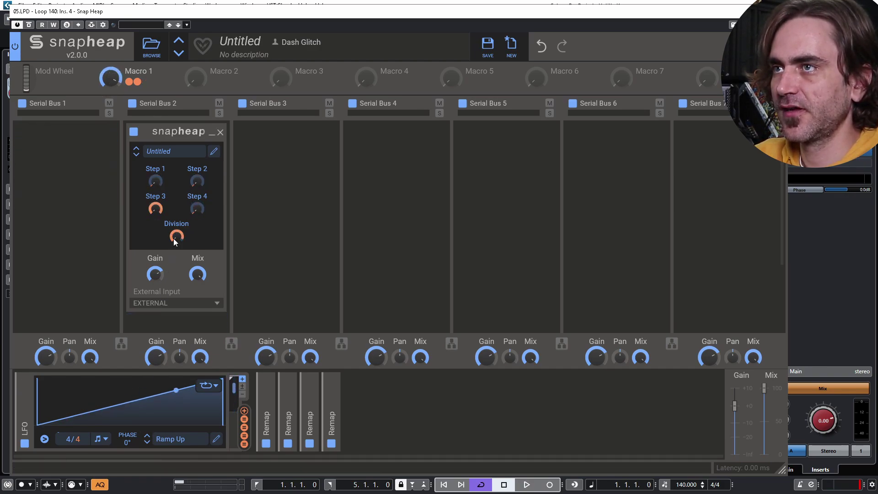
click(213, 152)
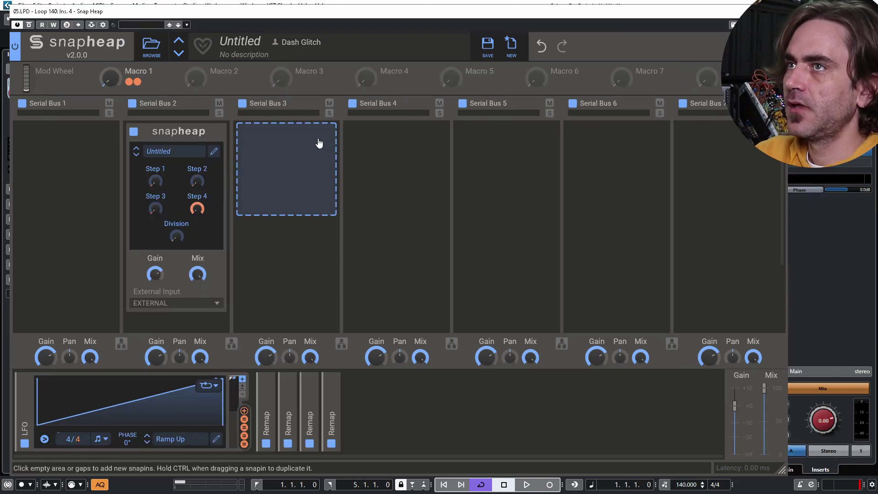
Rename Macro 1 to Division
double_click(144, 71)
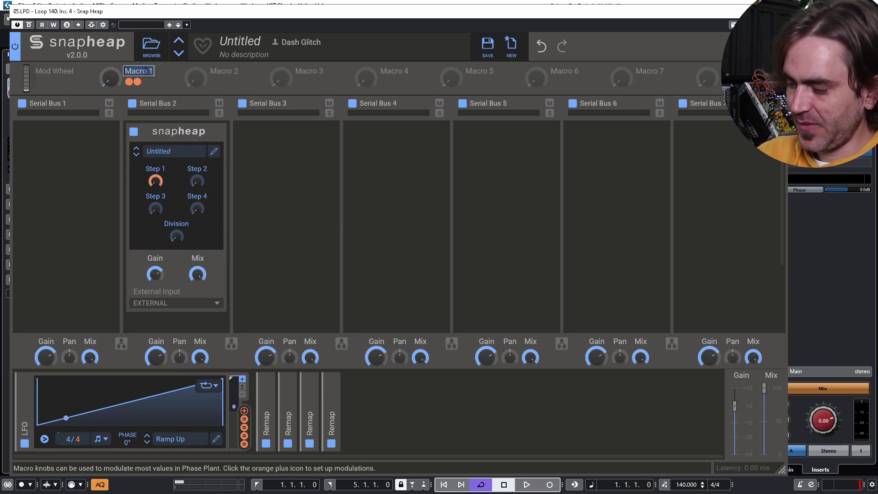
text(Division)
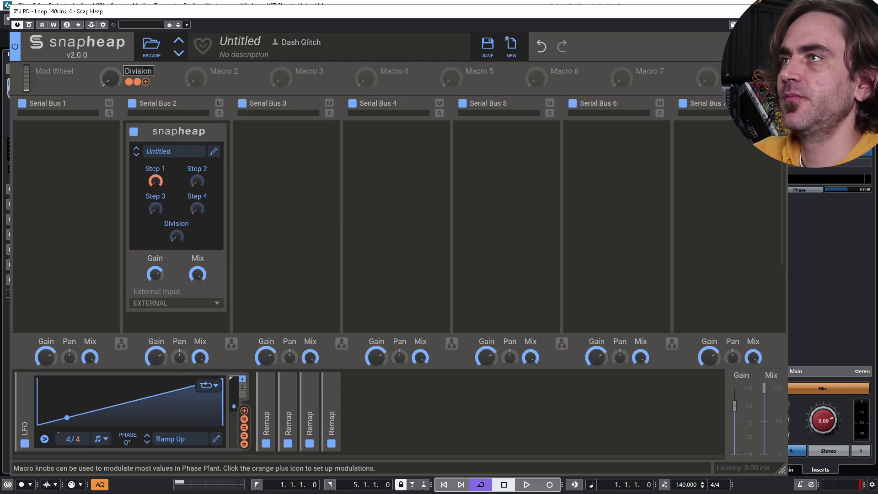
key(Return)
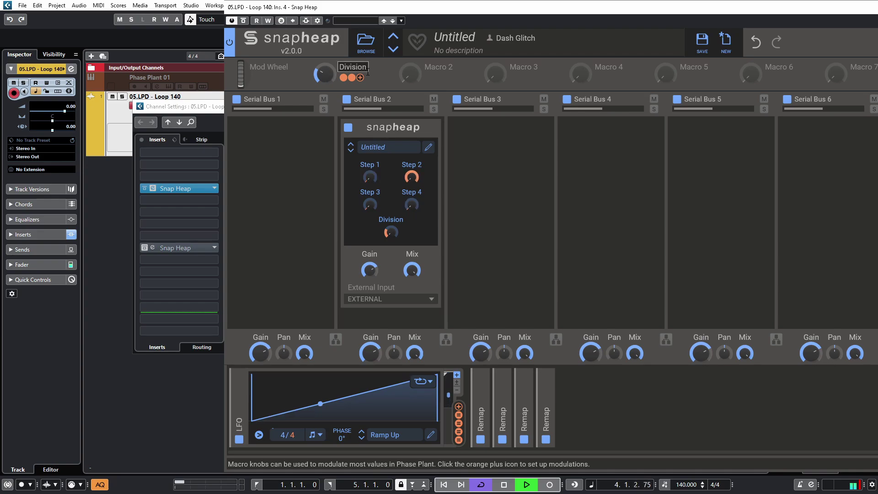
Audition the loop while sweeping the Division macro, and compare it with the Snap Heap insert bypassed
drag(326, 73, 326, 63)
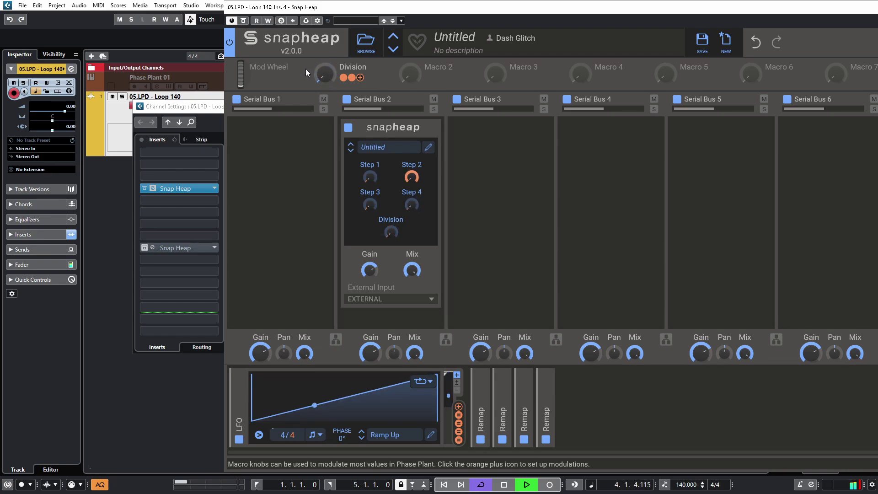
click(239, 21)
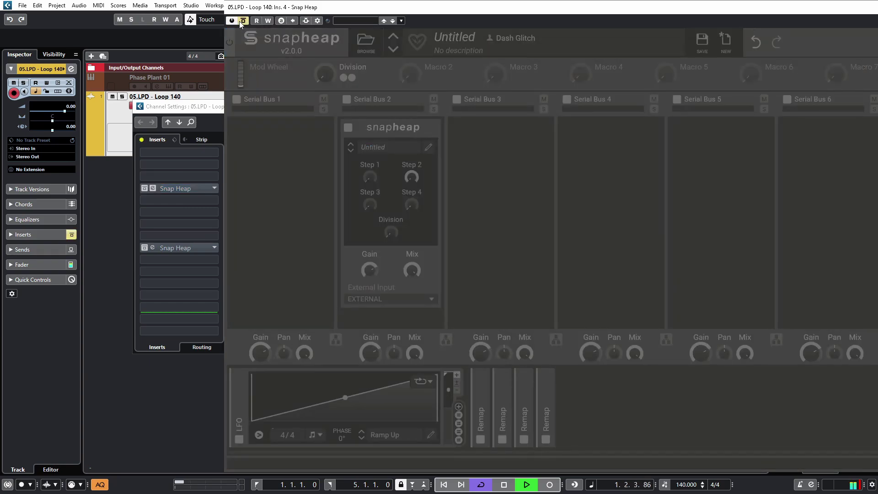
click(239, 21)
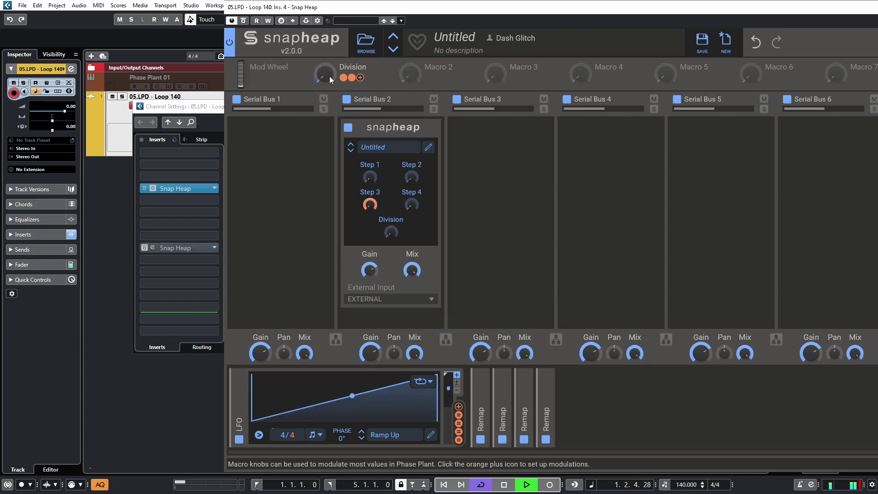
key(space)
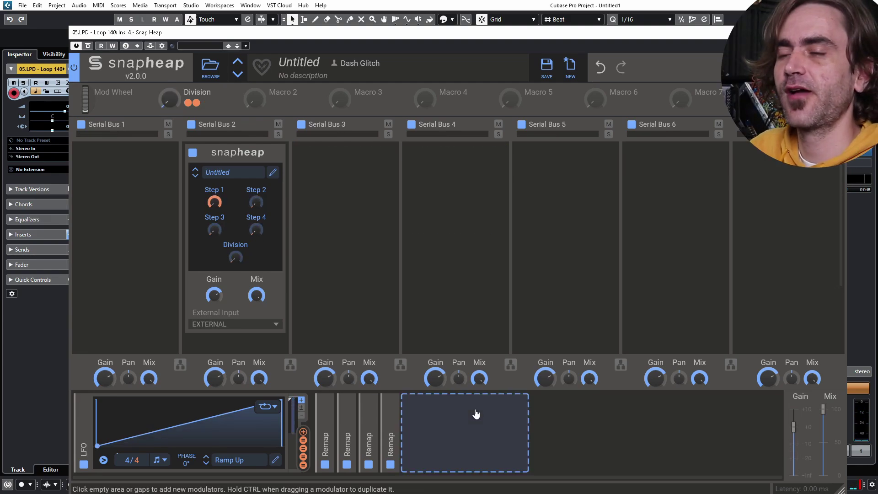
Add a fifth Remap modulator and connect the Division macro as its input
click(431, 427)
click(594, 379)
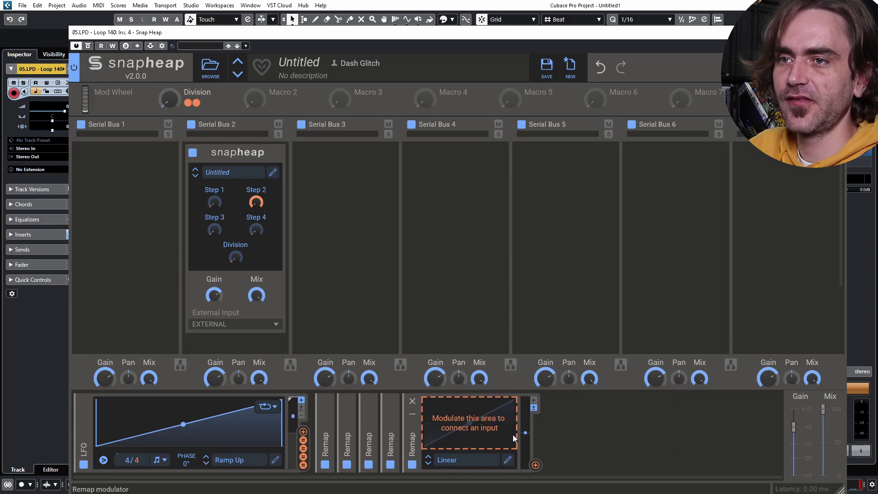
click(205, 103)
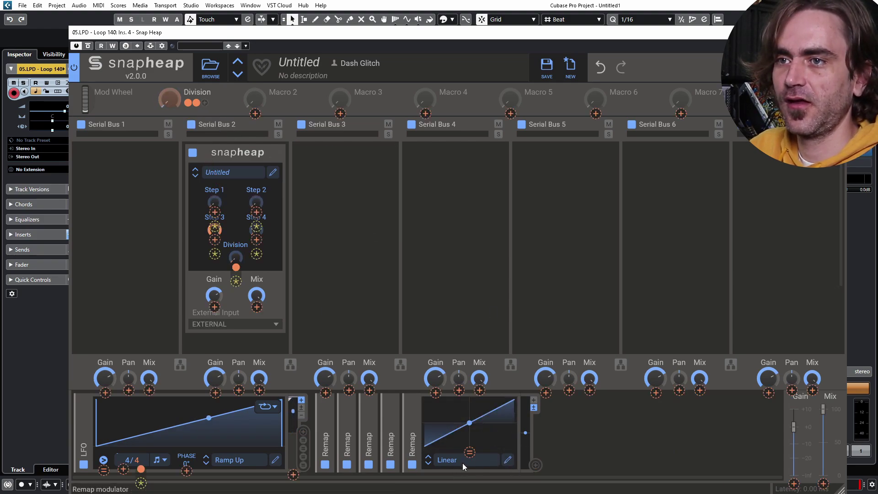
click(469, 452)
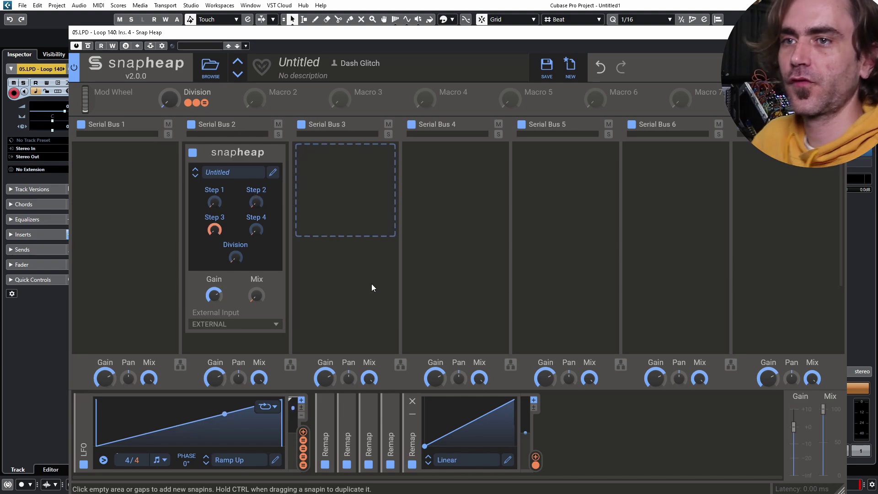
Reshape the fifth Remap's curve to rise steeply from 0 % to 100 % near the start and hold 100 % across the rest
click(508, 460)
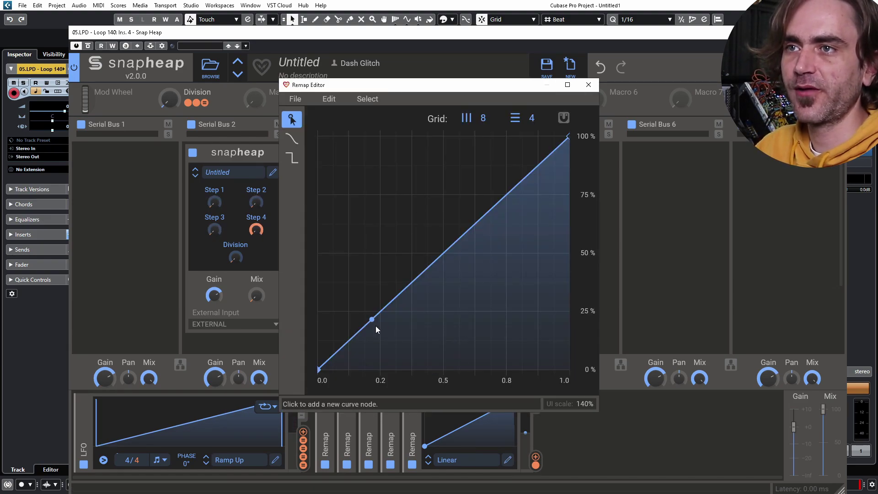
drag(358, 329, 333, 112)
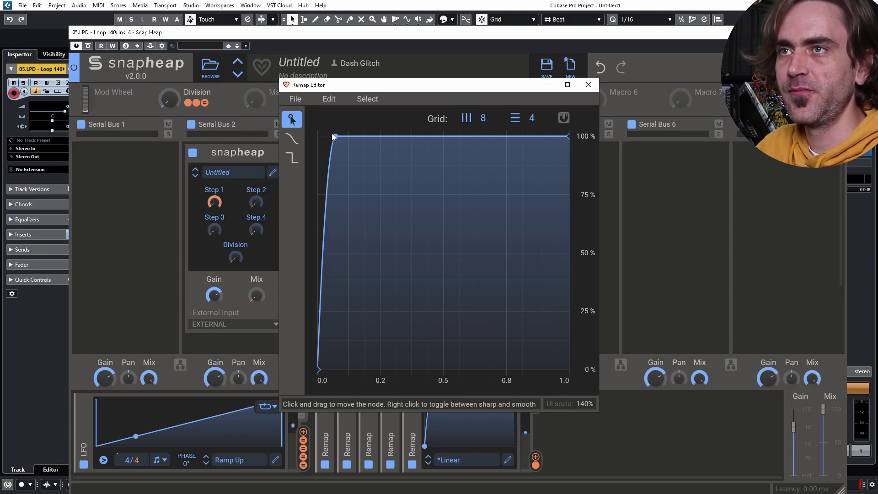
click(589, 84)
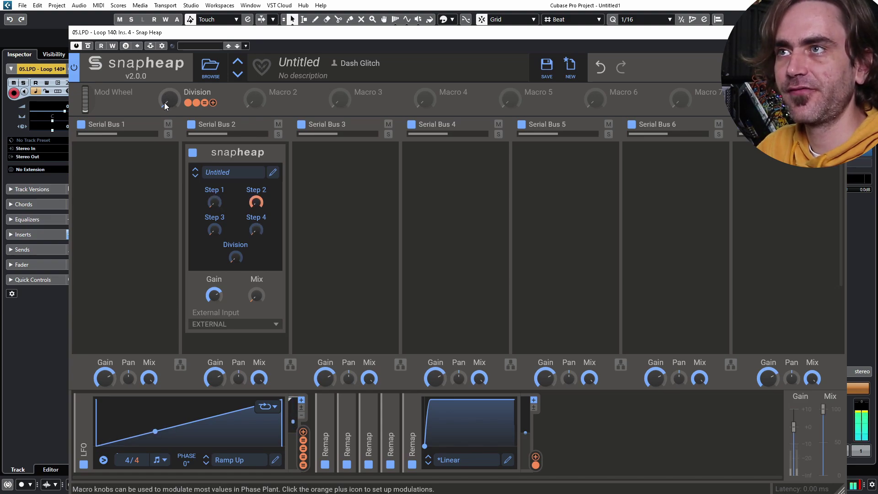
Sweep the Division macro up and down during playback to audition how the step delay fades in and changes division
mouse_move(164, 104)
mouse_down()
mouse_move(164, 96)
mouse_move(168, 113)
mouse_move(172, 84)
mouse_move(172, 94)
mouse_up()
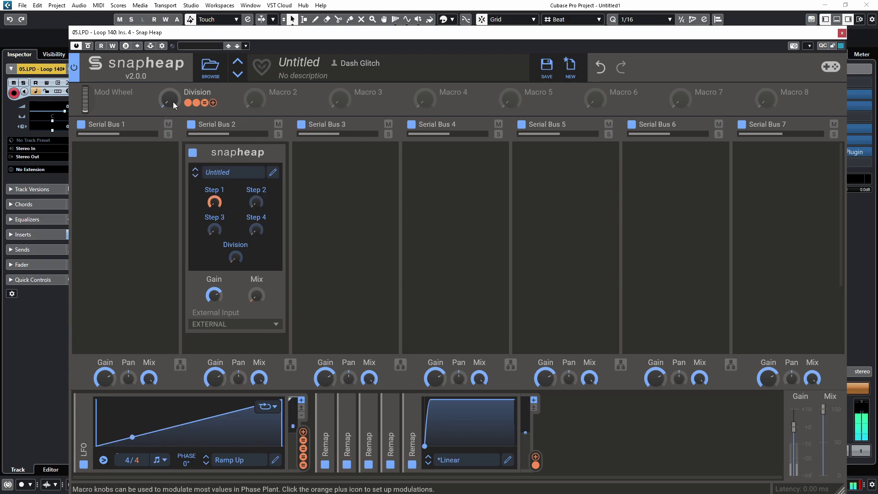
drag(171, 100, 171, 95)
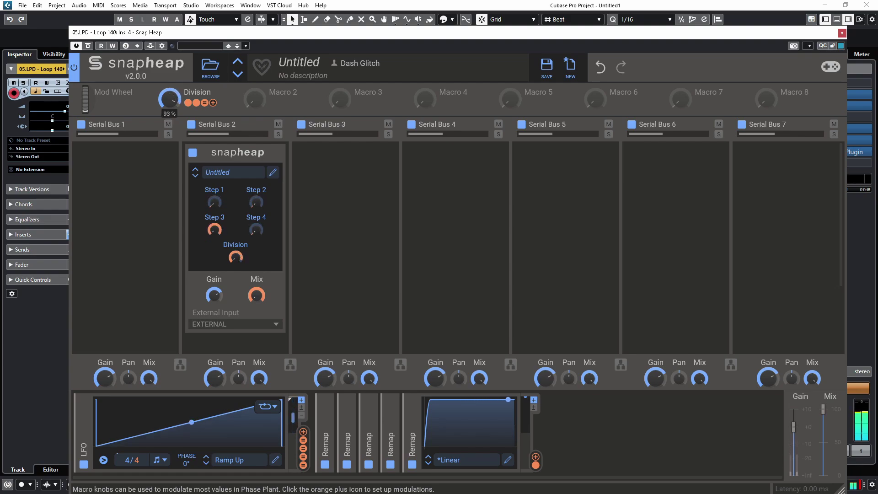
drag(169, 99, 169, 110)
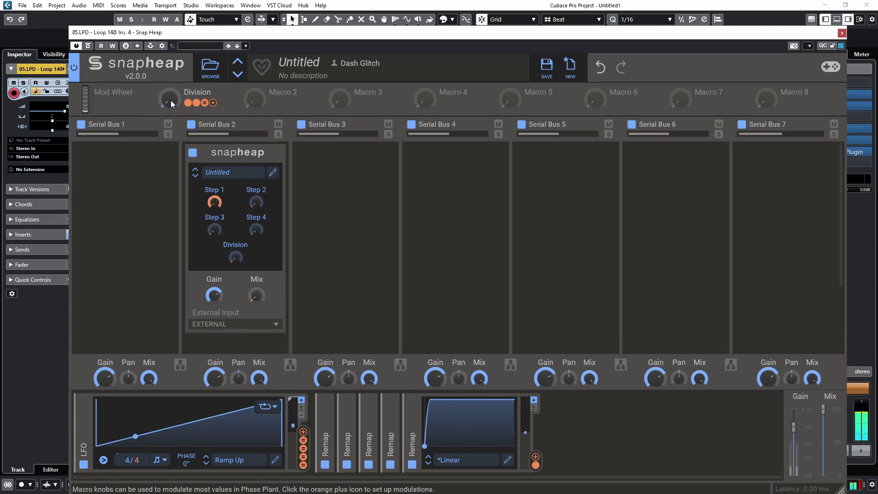
drag(171, 100, 171, 78)
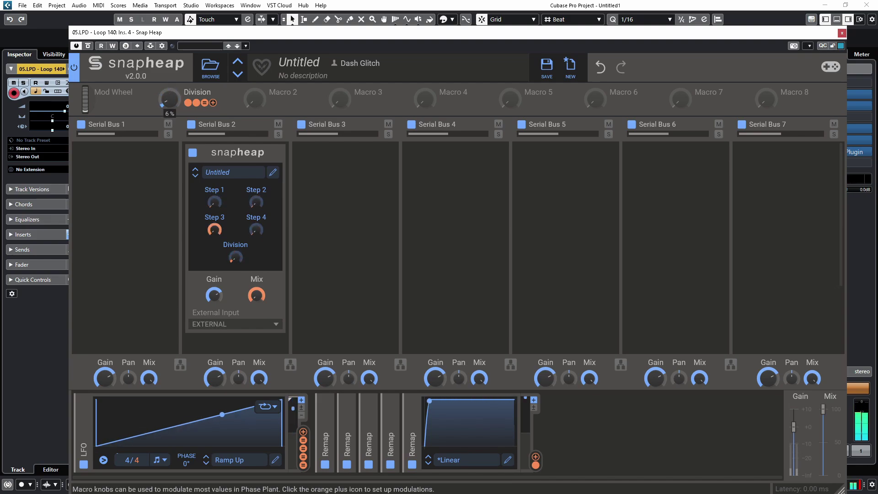
drag(170, 98, 170, 82)
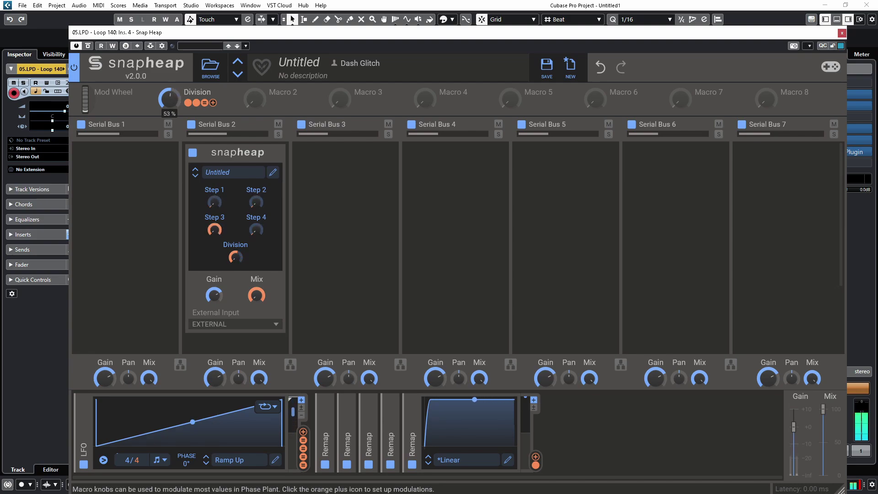
drag(169, 99, 169, 73)
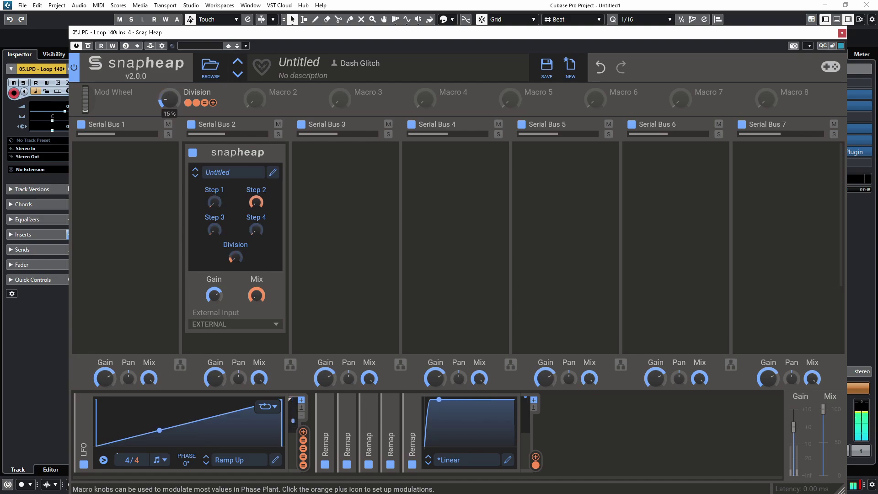
mouse_move(169, 100)
mouse_down()
mouse_move(169, 78)
mouse_move(169, 92)
mouse_up()
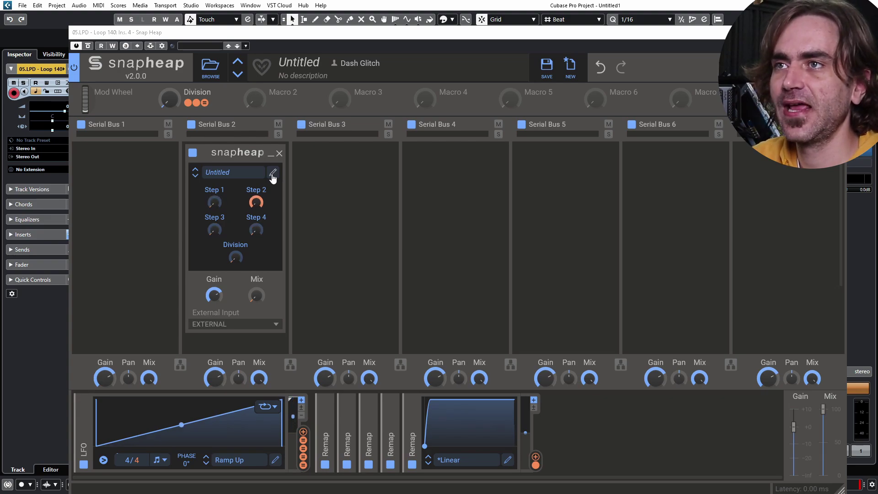
Collapse the fifth Remap modulator
click(605, 434)
click(413, 423)
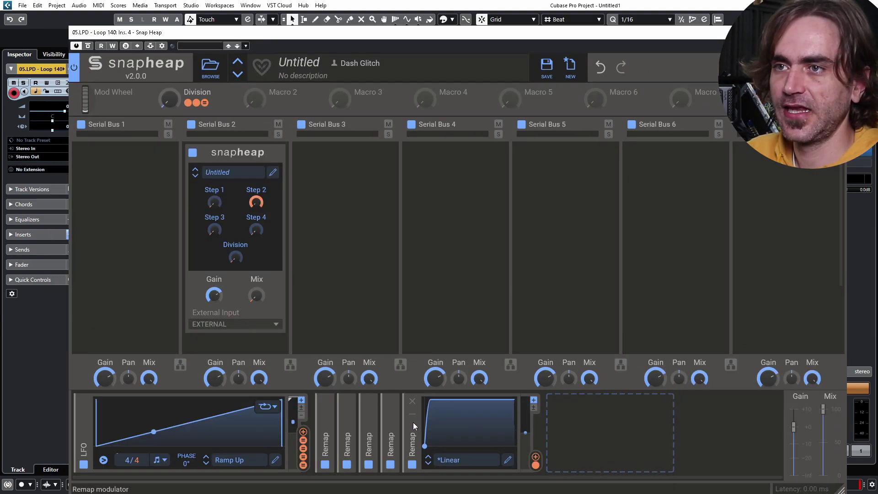
click(412, 417)
Add a Random modulator with a tempo-synced rate of 1/4 and a positive-only output range
click(462, 429)
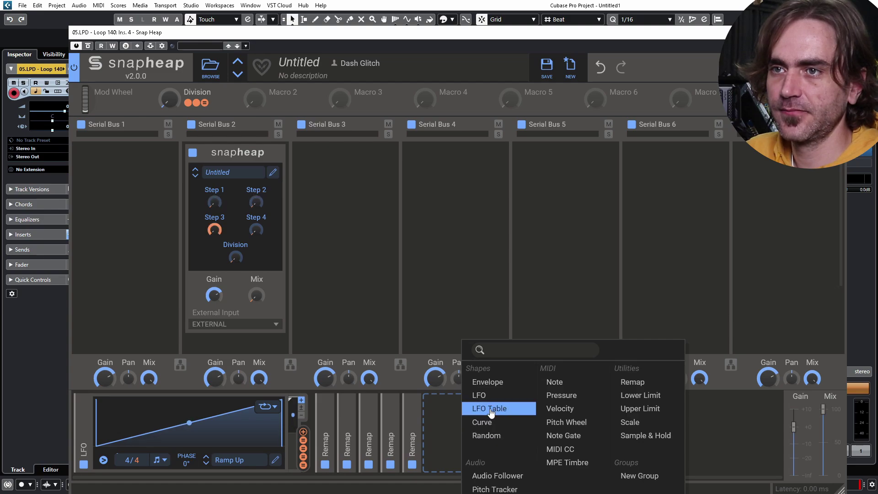
click(488, 435)
click(511, 460)
click(518, 472)
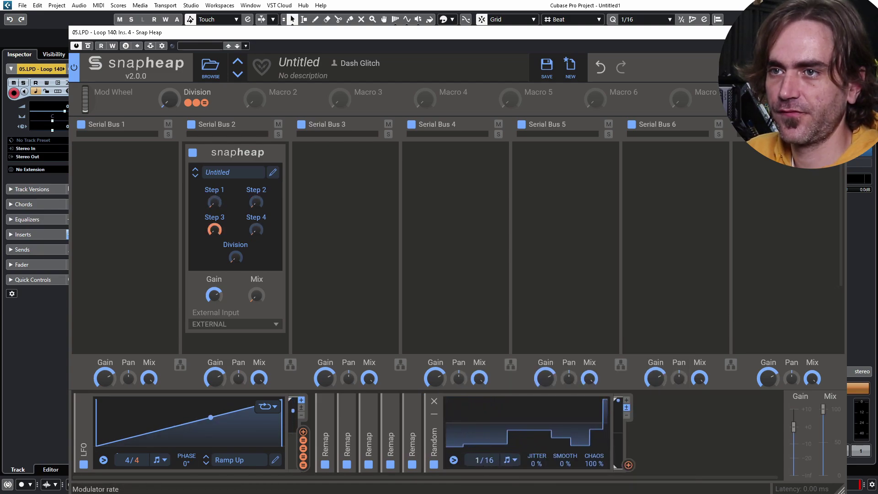
drag(485, 459, 485, 476)
click(626, 401)
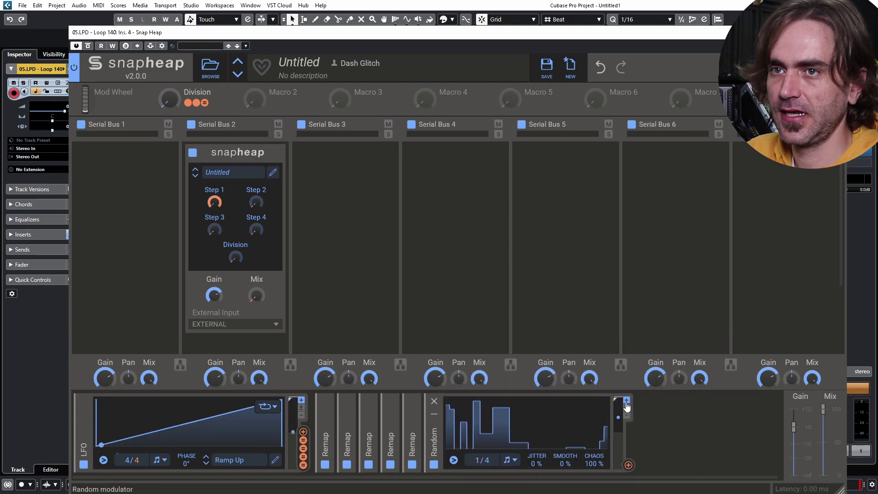
Modulate the nested Snap Heap's Division knob with the Random modulator at 100 %
click(630, 463)
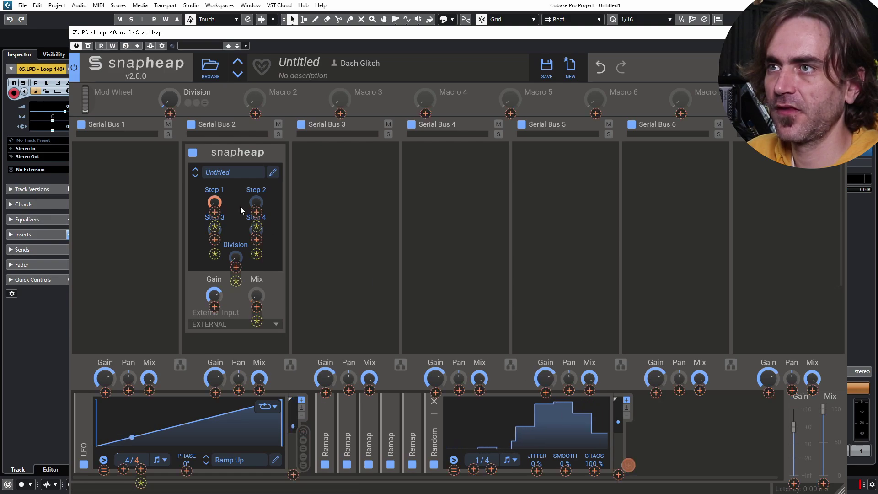
click(236, 268)
text(100)
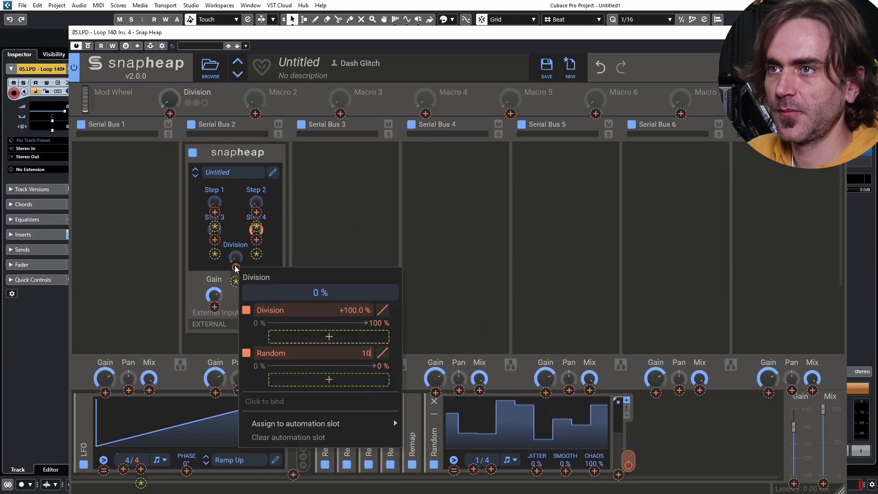
key(Return)
click(628, 461)
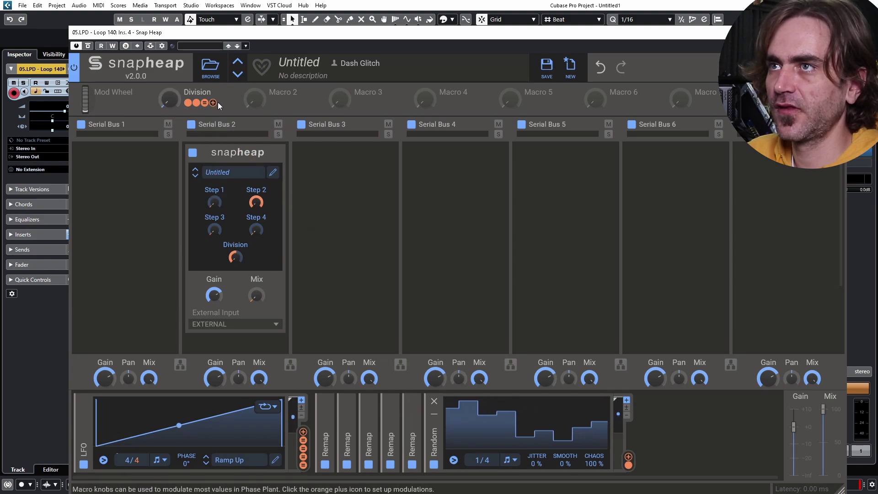
Assign the Division macro to the Random modulator's rate denominator at 100 %, then try the macro
click(214, 103)
click(491, 469)
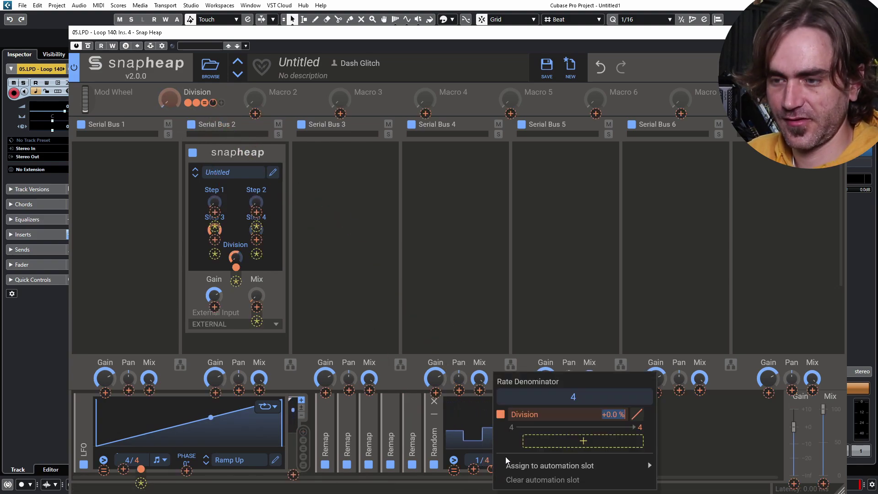
text(10)
key(Return)
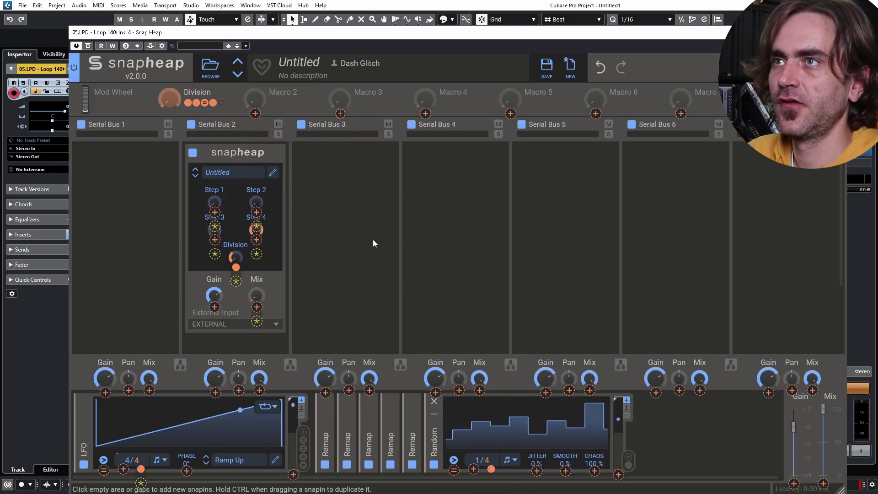
mouse_move(155, 104)
mouse_move(166, 102)
mouse_down()
mouse_move(165, 14)
mouse_move(165, 102)
mouse_up()
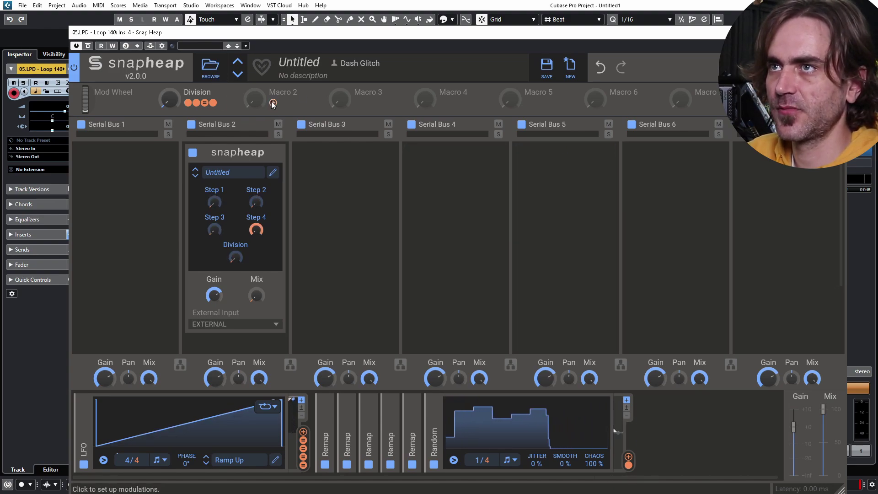
Assign Macro 2 to the Random modulator's depth at 100 % and rename the macro Random
click(273, 102)
click(619, 474)
text(10)
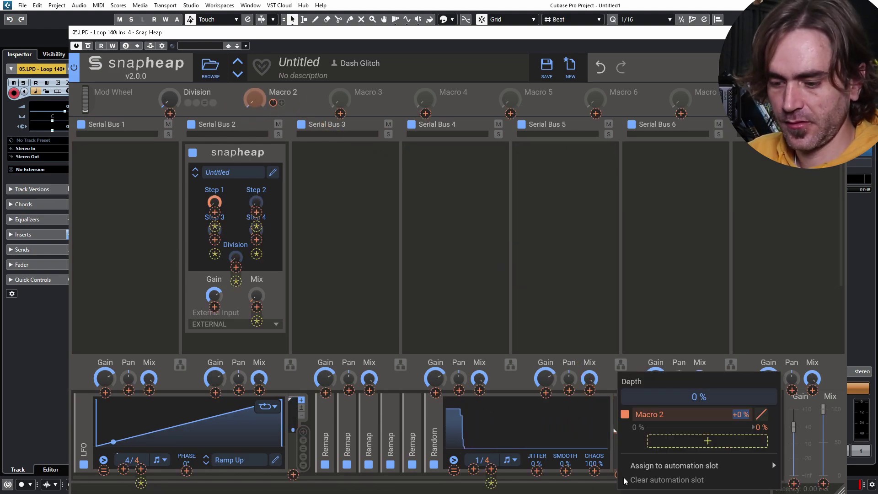
key(Return)
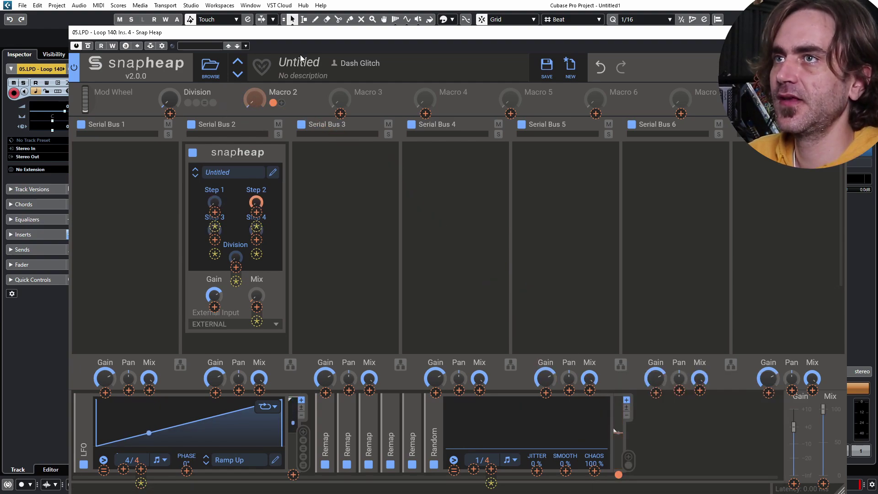
double_click(287, 92)
text(Random)
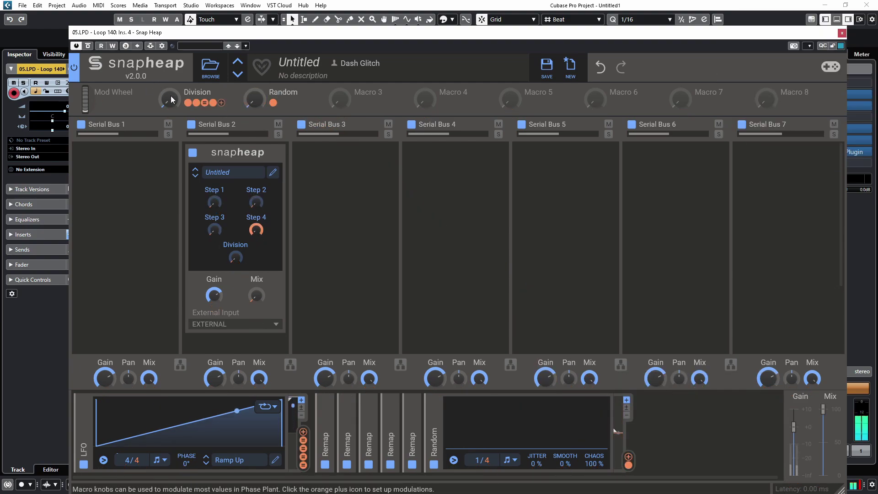
Sweep the Random and Division macros during playback to audition the randomised step delay, returning both macros to 0 %
mouse_move(259, 104)
drag(254, 99, 255, 77)
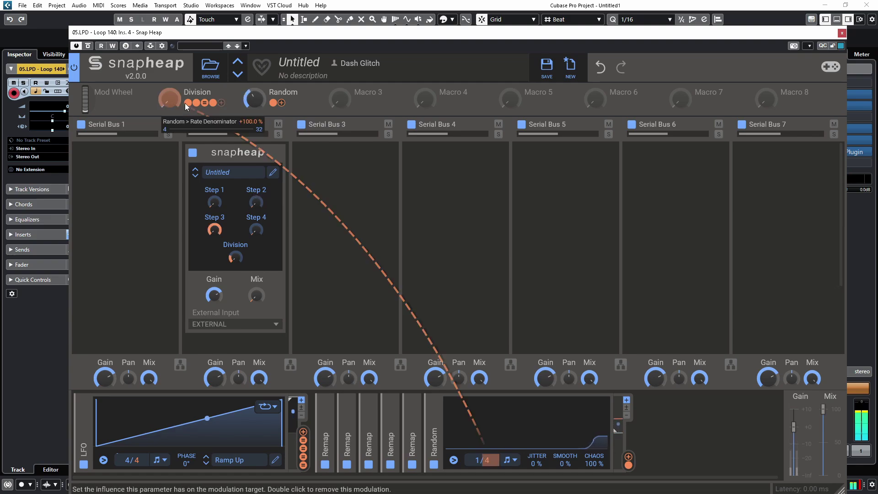
drag(170, 99, 169, 67)
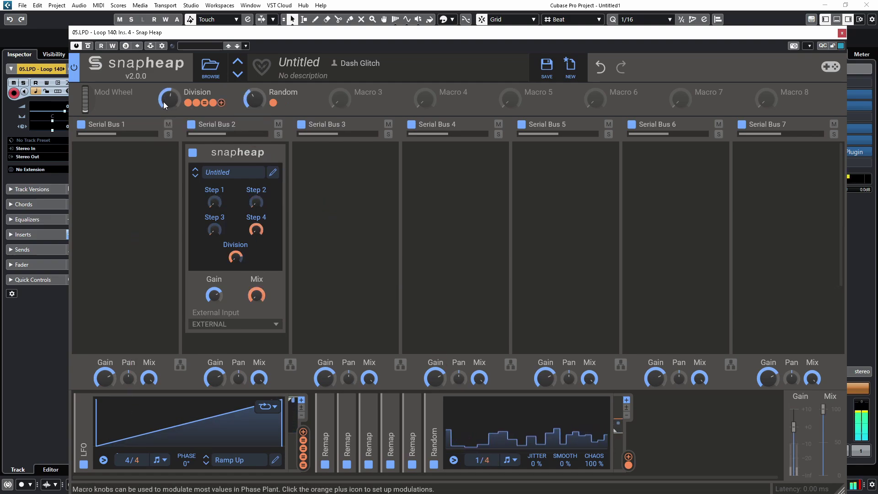
mouse_move(258, 102)
drag(256, 99, 256, 65)
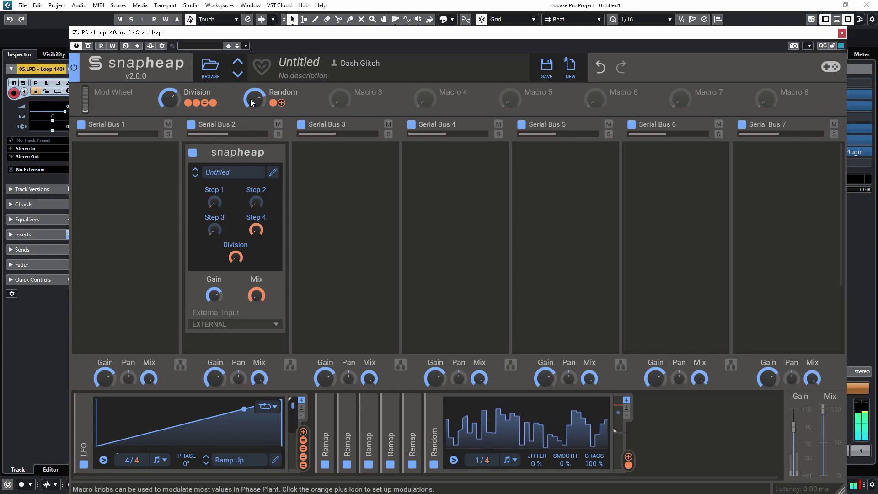
mouse_move(171, 100)
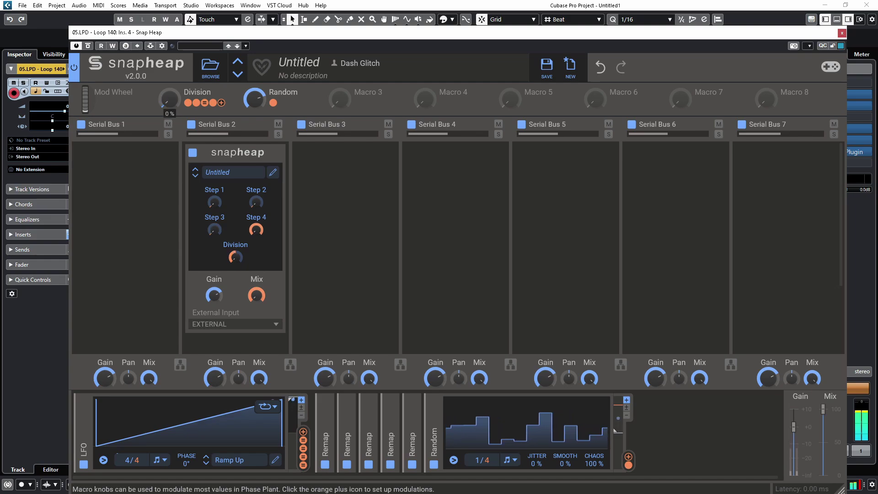
drag(251, 99, 250, 169)
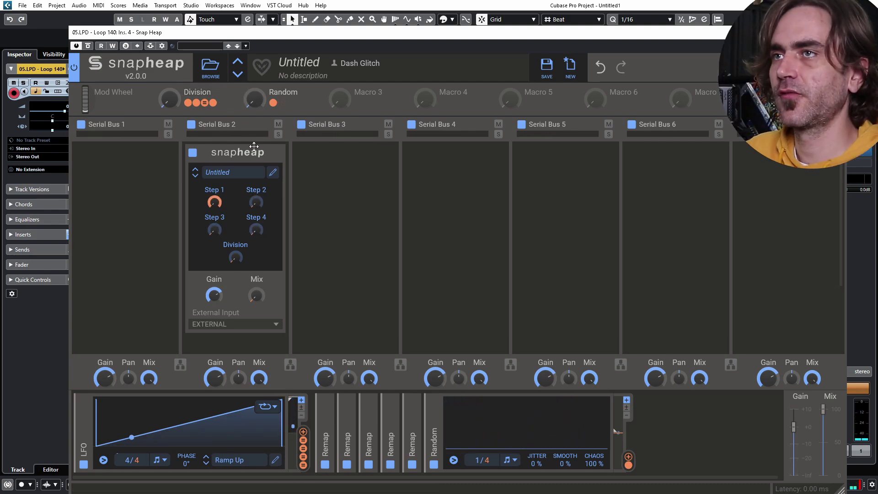
Expand the fifth Remap and gather the other four Remap modulators in a new modulator group after the LFO
click(413, 417)
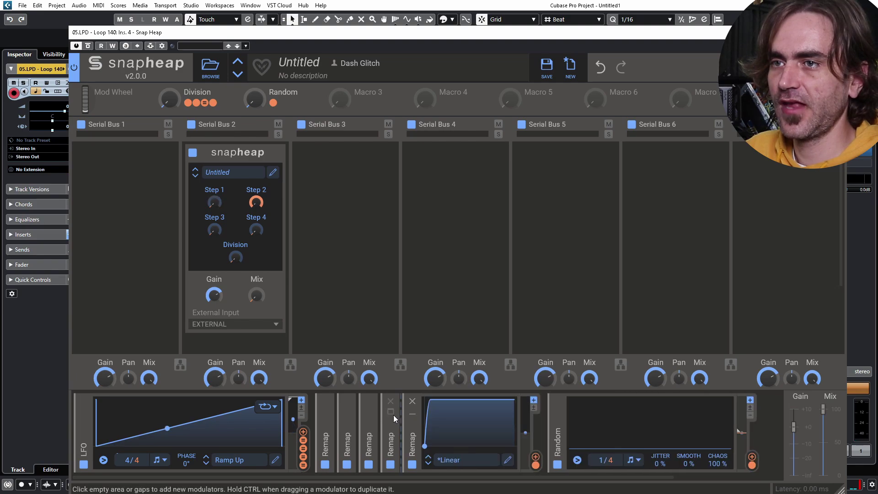
click(315, 437)
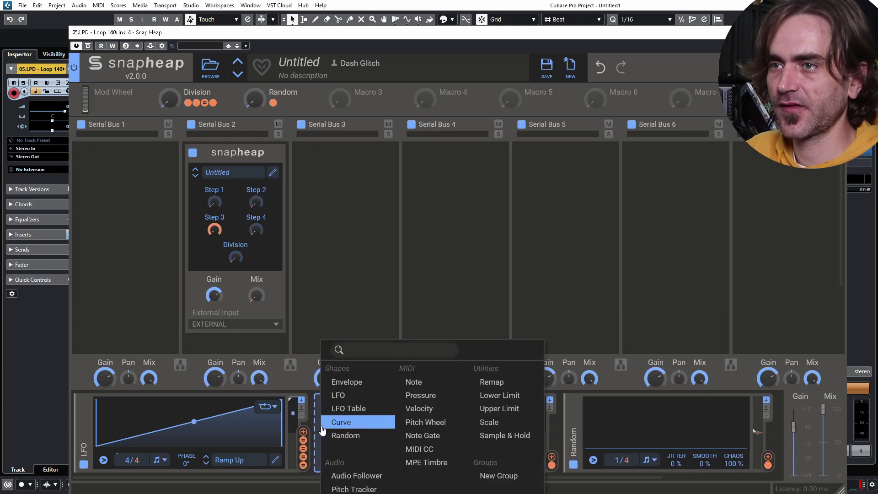
click(496, 476)
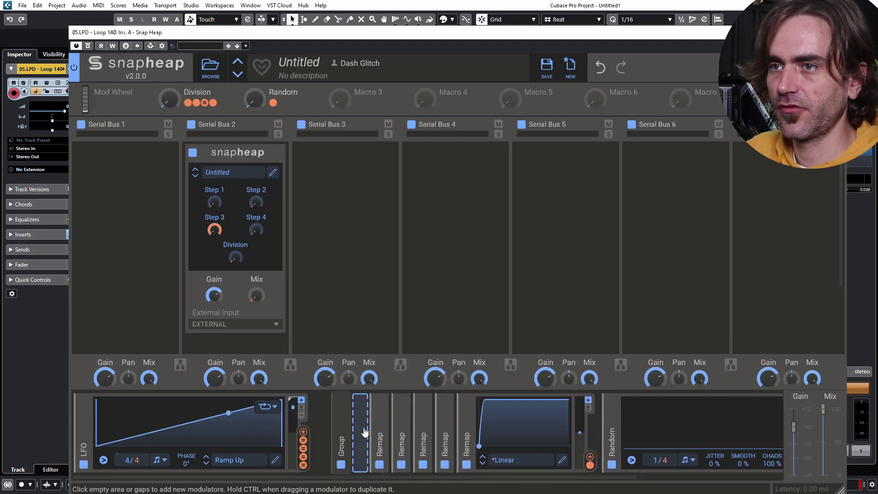
mouse_move(370, 432)
mouse_down()
mouse_move(360, 427)
mouse_move(361, 438)
mouse_move(376, 441)
mouse_up()
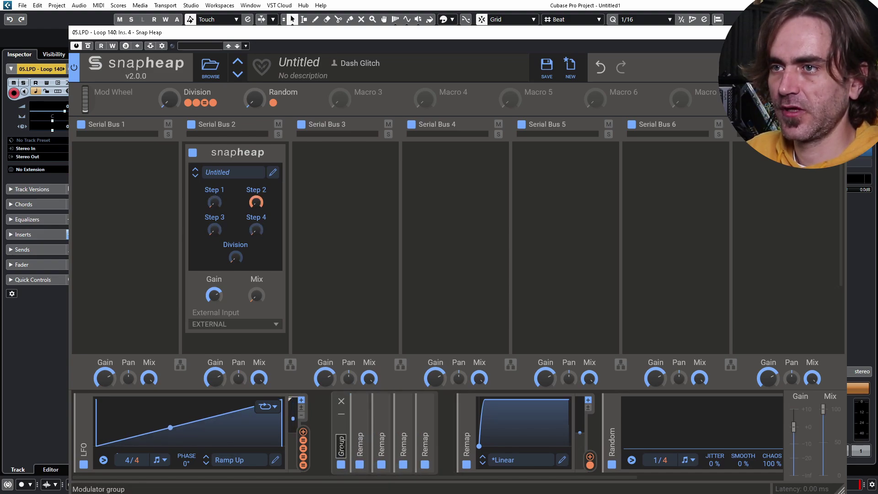
Rename the new modulator group Remap Seq and collapse it
click(338, 450)
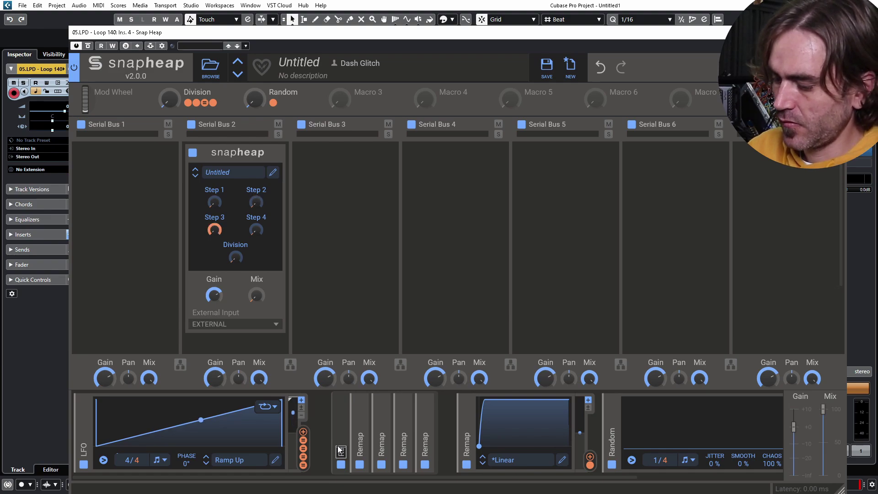
text(Remap Seq)
key(Return)
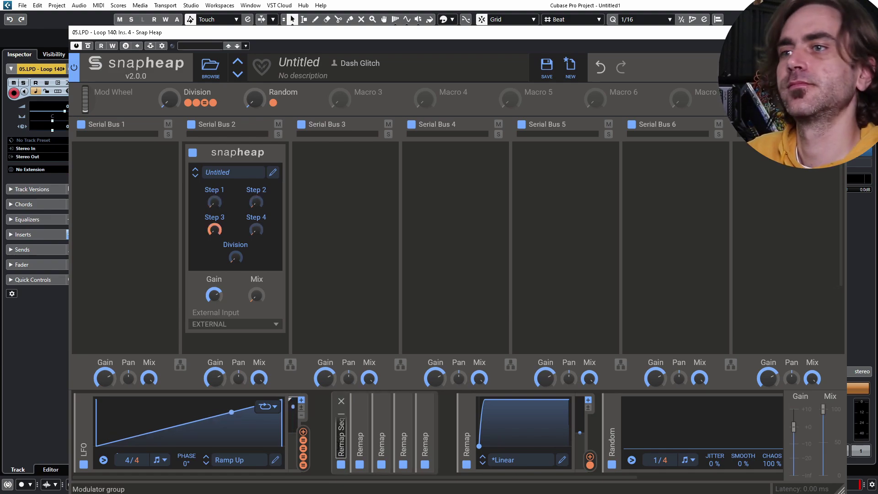
click(341, 414)
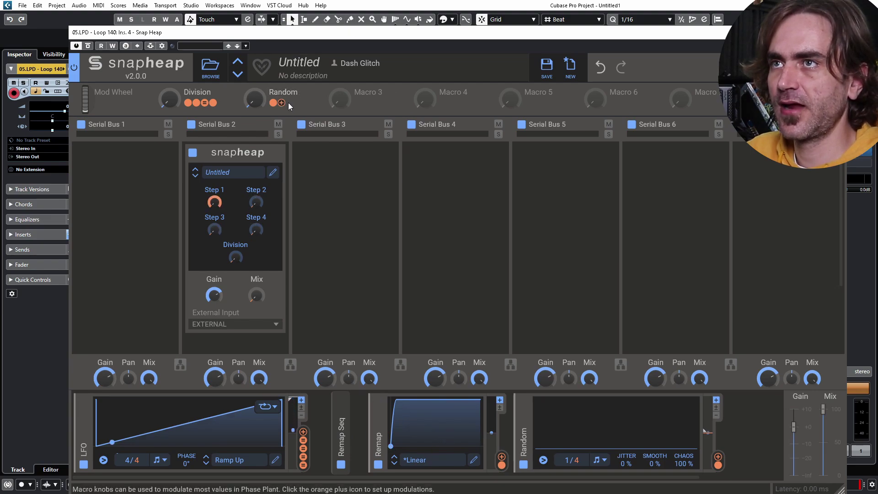
Assign the Random macro to Input A of the expanded Remap modulator
drag(283, 103, 436, 453)
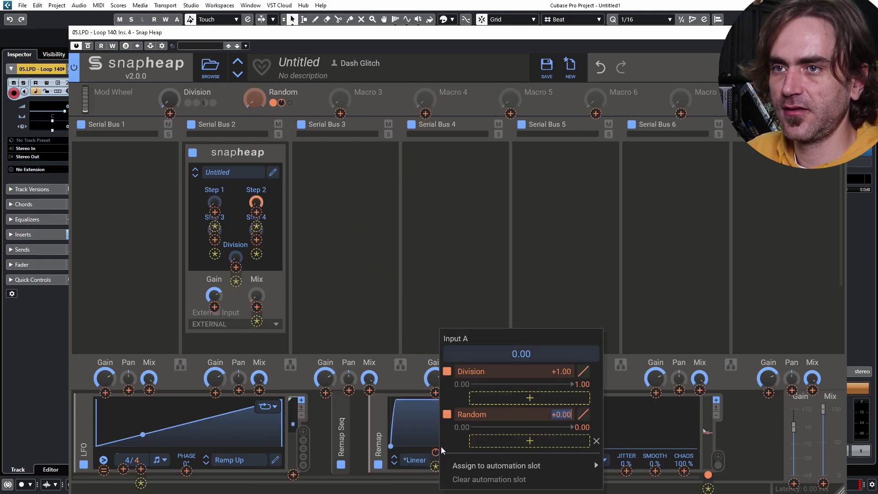
key(Return)
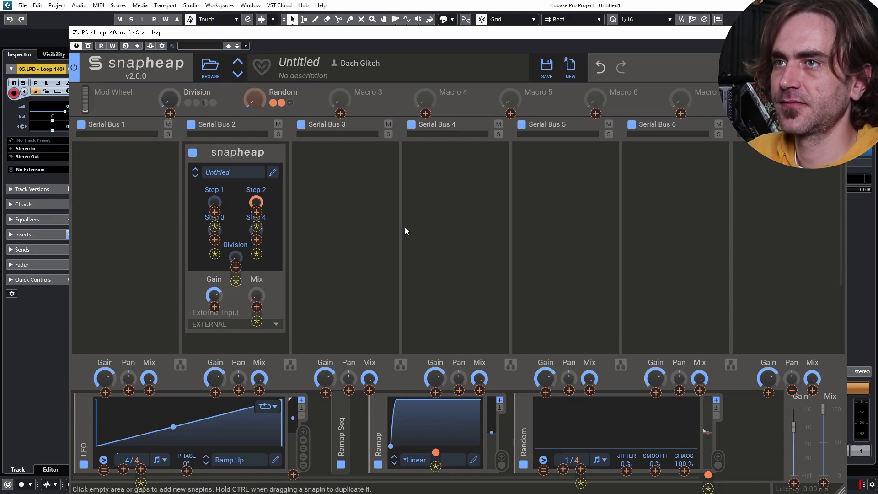
Raise and lower the Random and Division macros during playback to audition how each brings in the step delay
drag(254, 99, 254, 72)
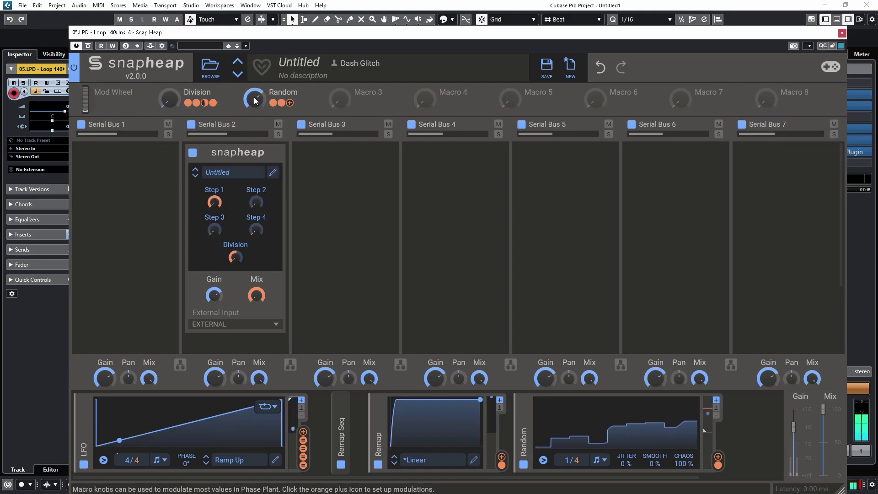
drag(261, 97, 261, 90)
drag(169, 101, 169, 78)
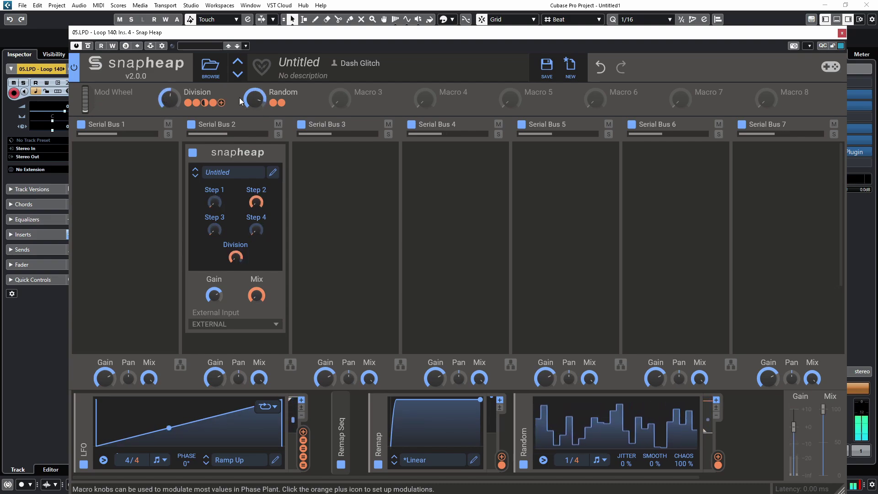
drag(252, 100, 253, 137)
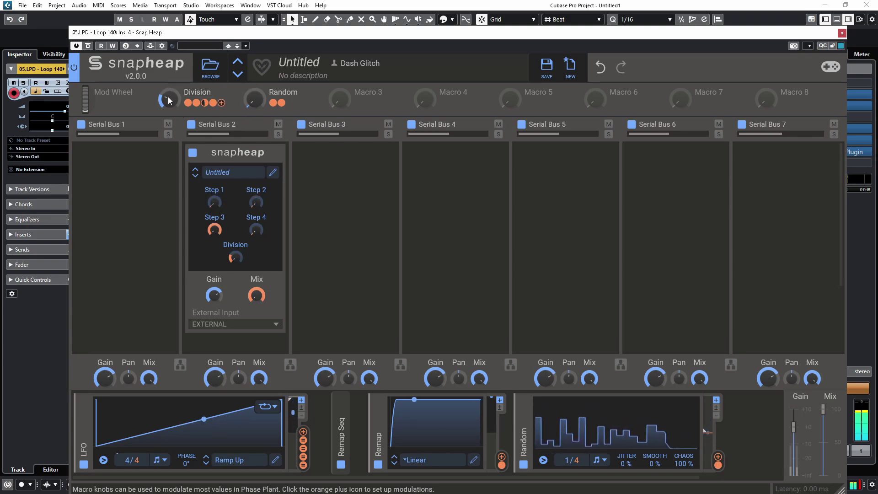
Collapse the Random modulator and move the expanded Remap between the LFO and the Remap Seq group
click(523, 413)
drag(380, 434, 332, 433)
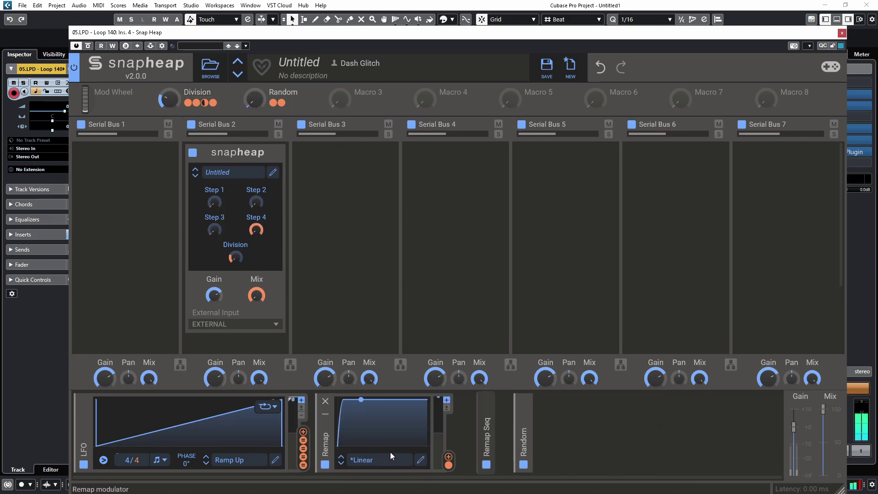
Adjust the Random macro's modulation of the Remap's Input A and audition it with the Division macro at zero
right_click(386, 452)
click(385, 451)
drag(171, 98, 171, 123)
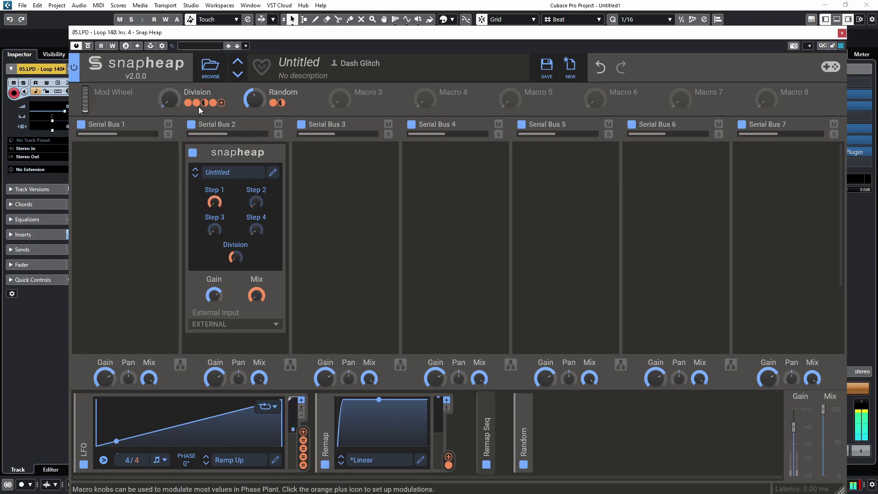
drag(254, 100, 254, 69)
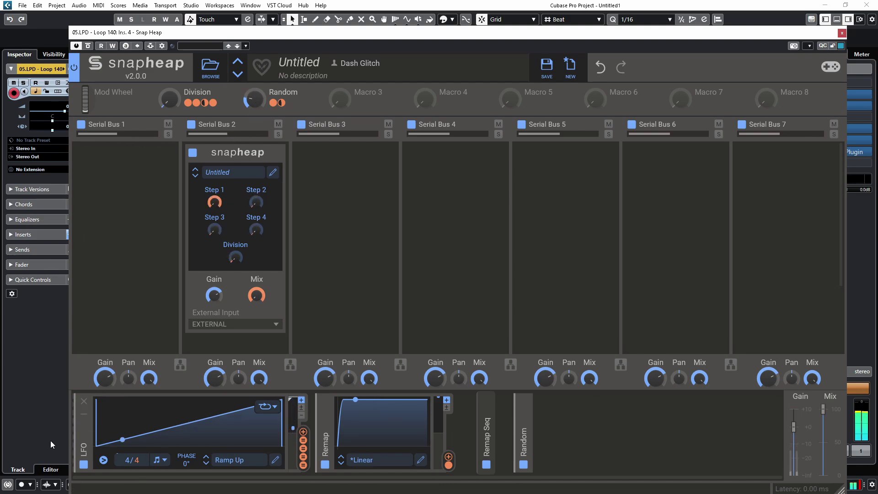
Add a second LFO ahead of the existing one and set it to a tempo-synced rate of 4/4
click(73, 439)
click(97, 397)
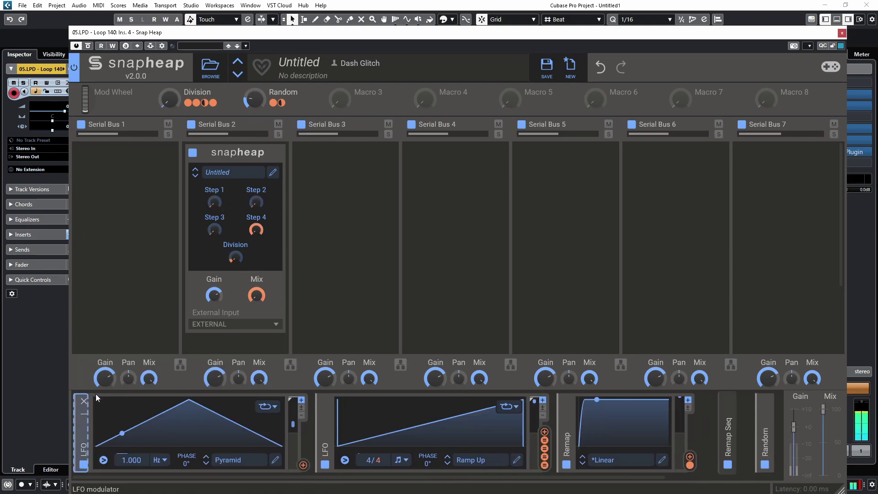
click(160, 460)
click(174, 474)
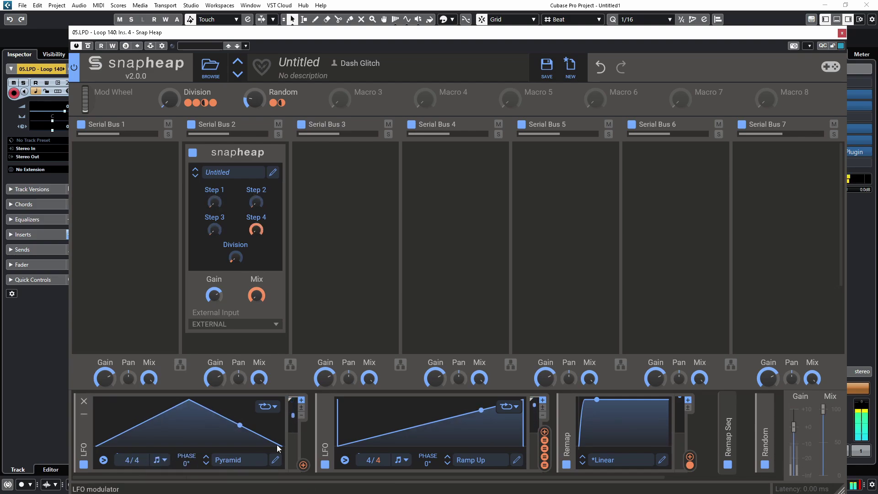
Redraw the new LFO's shape as eight equal steps at 100, 25, 75, 25, 75, 25, 100 and 0 %
click(275, 460)
click(196, 222)
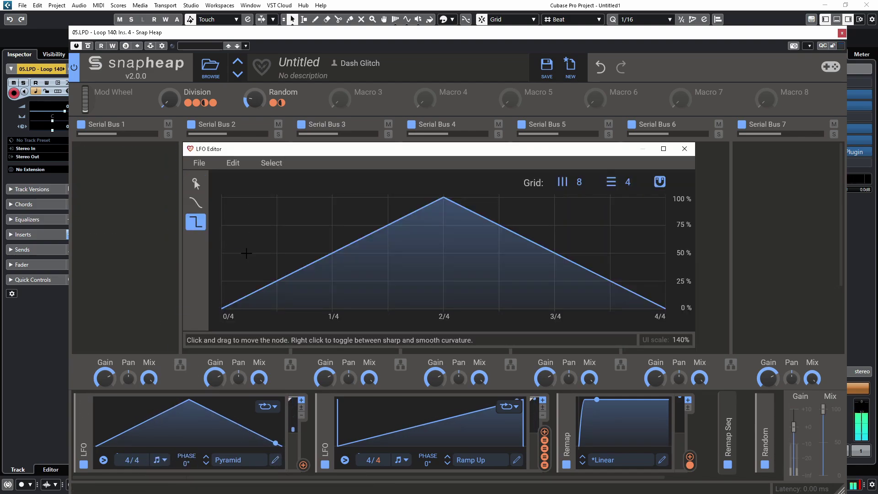
mouse_move(247, 199)
mouse_down()
mouse_move(319, 294)
mouse_move(337, 229)
mouse_move(348, 224)
mouse_up()
click(413, 280)
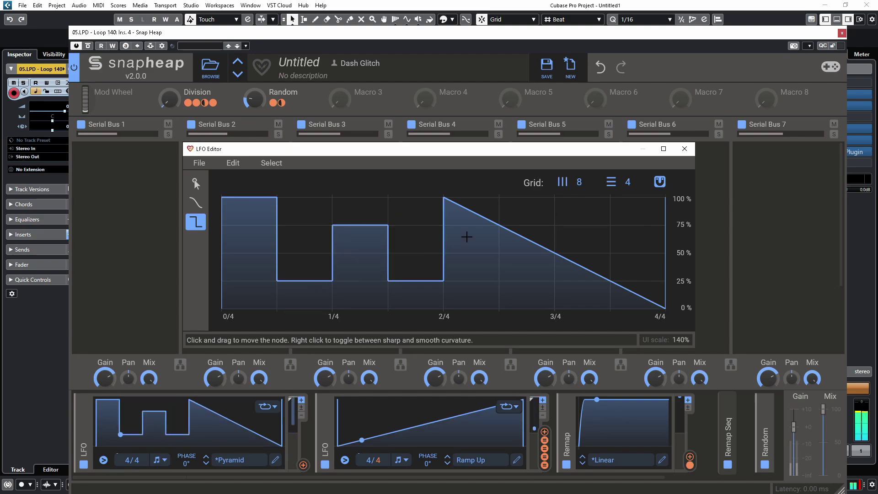
click(478, 227)
click(565, 205)
click(521, 248)
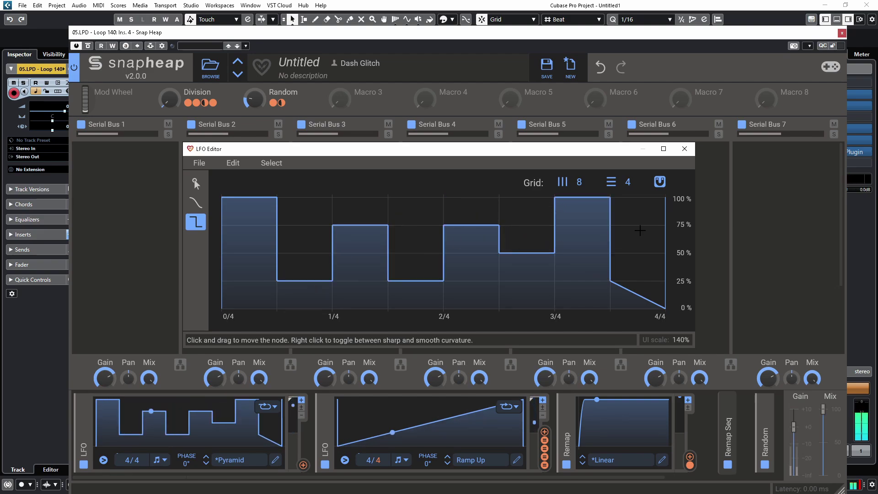
click(644, 304)
click(498, 274)
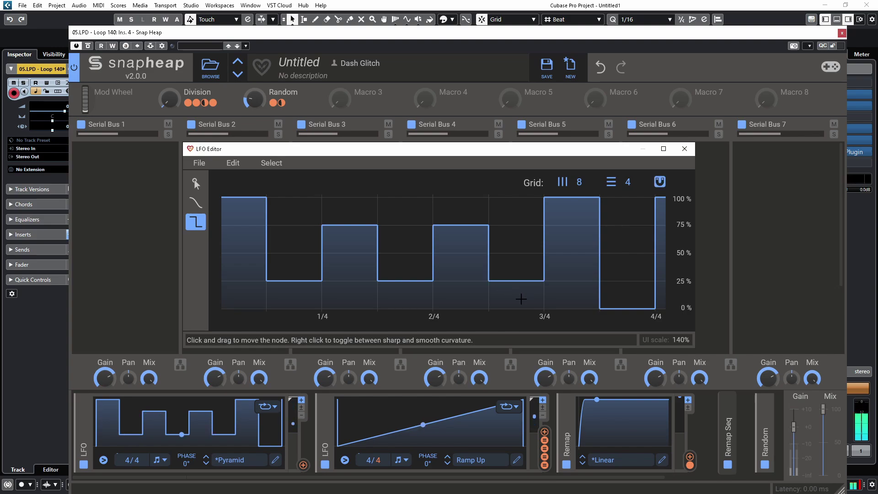
Raise the stepped LFO's sixth step to 50 % and fourth step to 100 %, and modulate its rate with the Division macro
drag(499, 322, 526, 322)
click(541, 256)
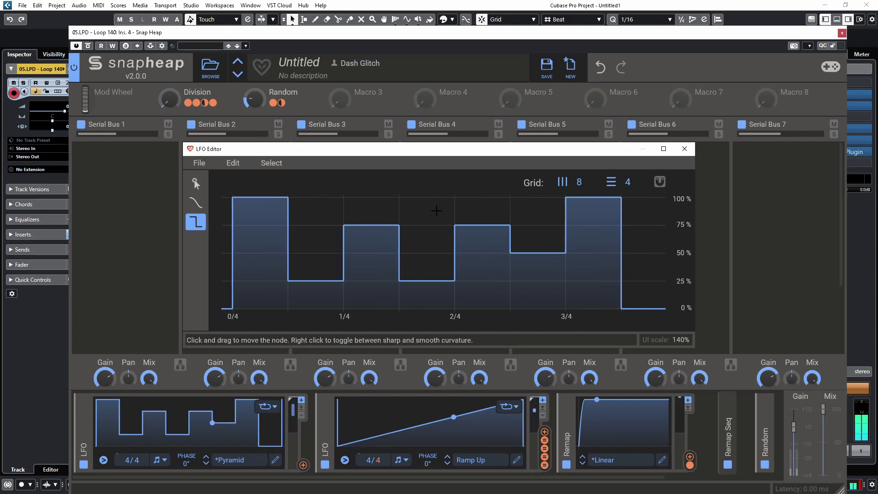
click(430, 201)
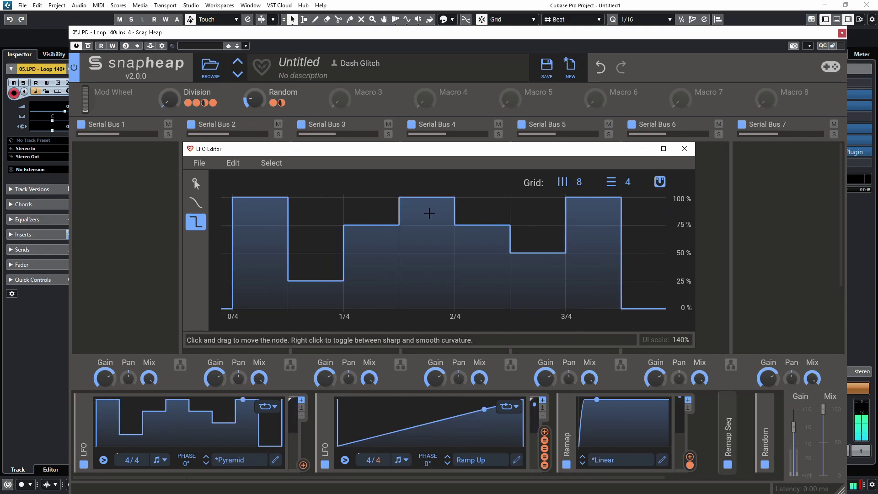
click(685, 149)
mouse_move(141, 442)
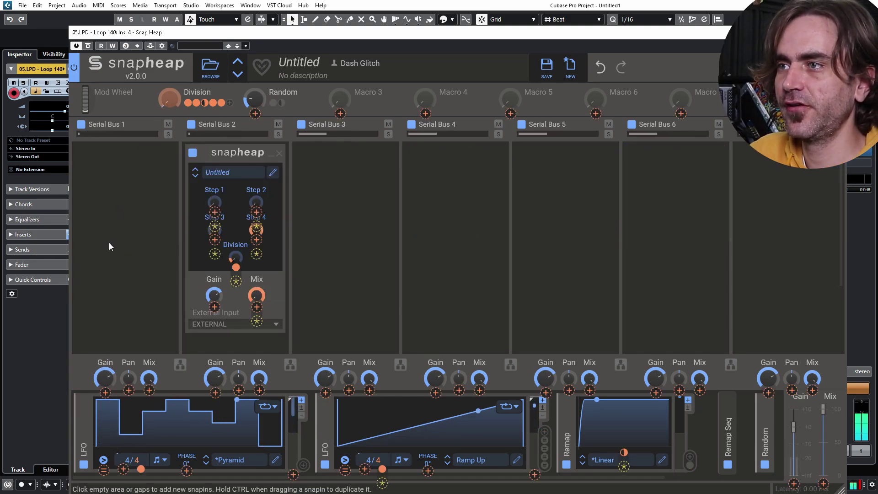
mouse_move(140, 474)
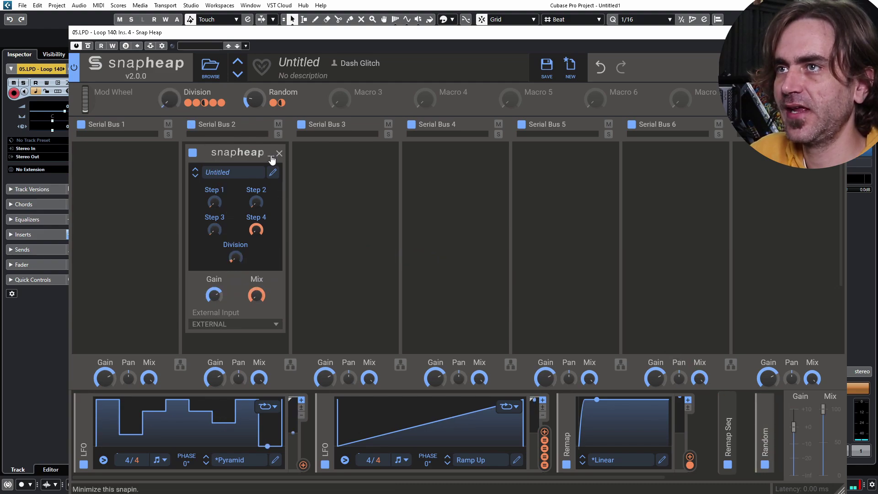
Add a Gain effect to Serial Bus 2 inside the nested Snap Heap and set it to 0 %
click(272, 175)
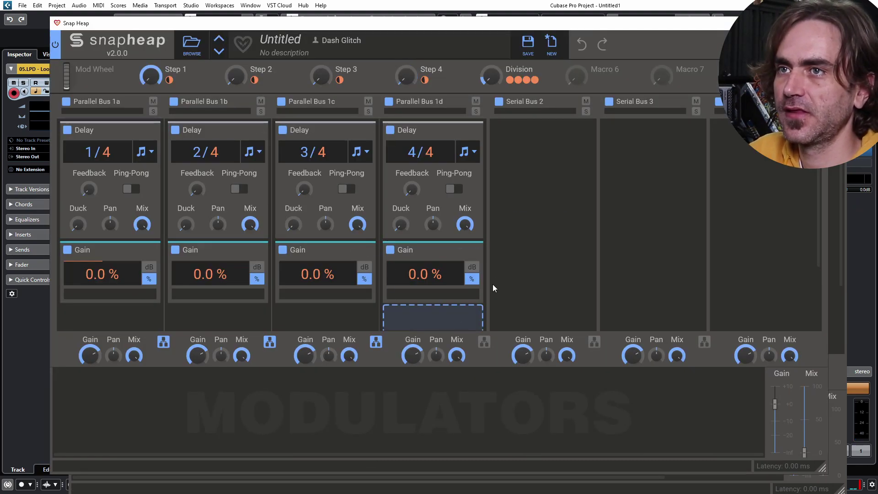
click(526, 156)
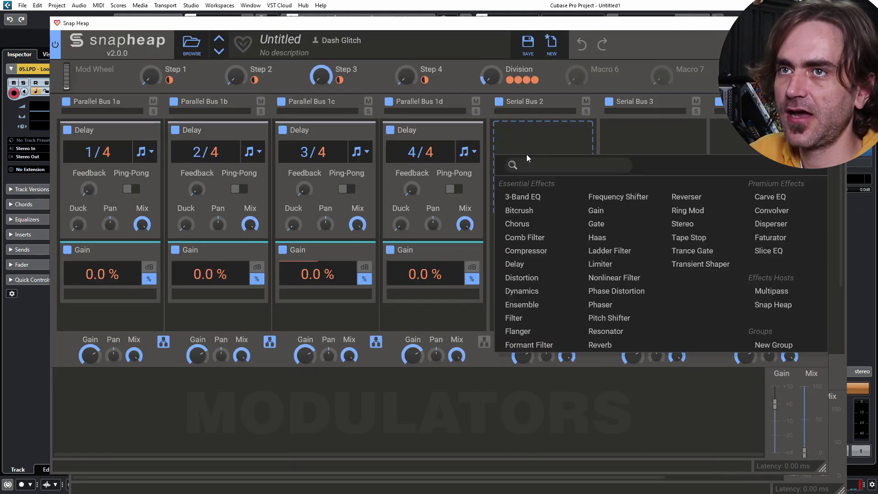
click(600, 211)
click(580, 159)
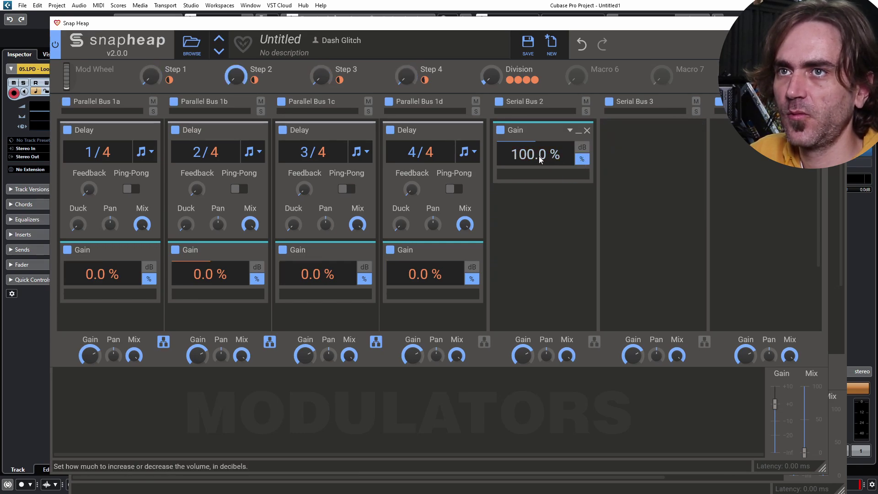
right_click(538, 155)
click(521, 157)
drag(521, 156, 521, 205)
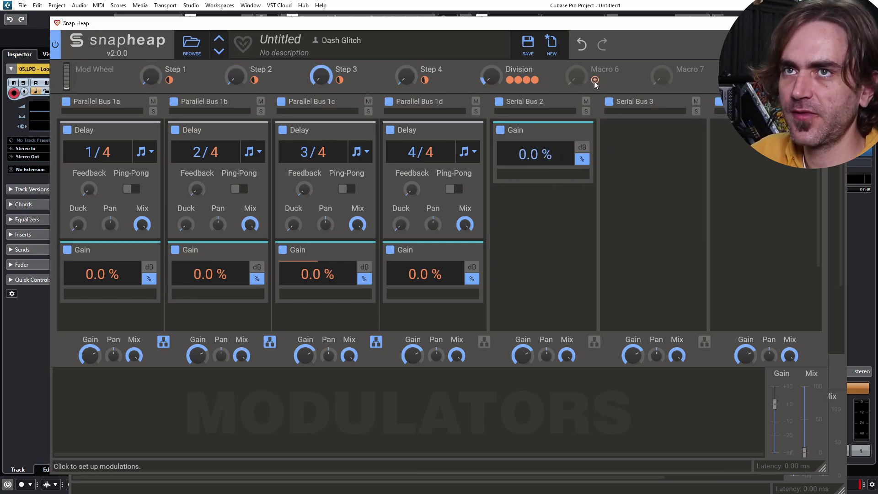
Modulate the Serial Bus 2 Gain with Macro 6 and name the macro Amp Mod
click(594, 81)
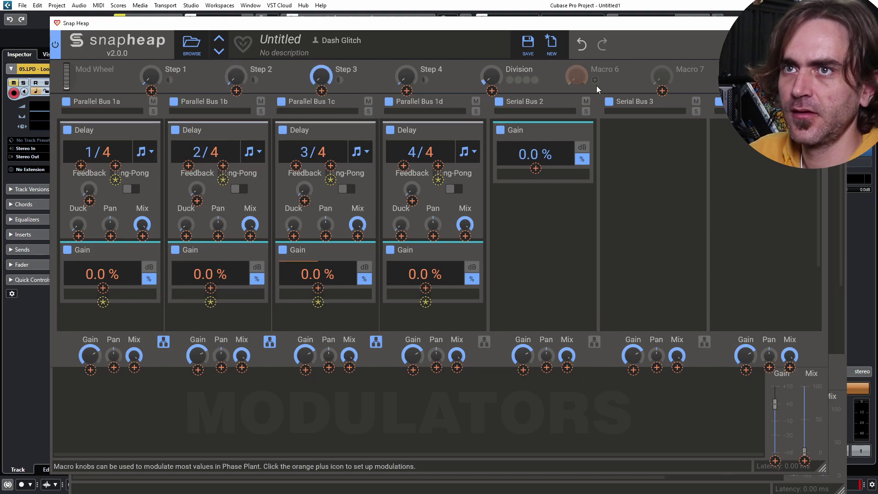
click(535, 168)
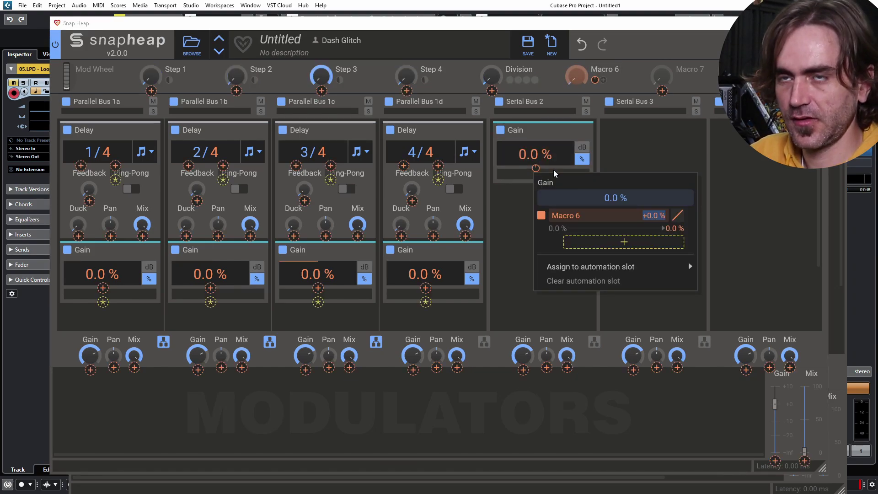
right_click(537, 169)
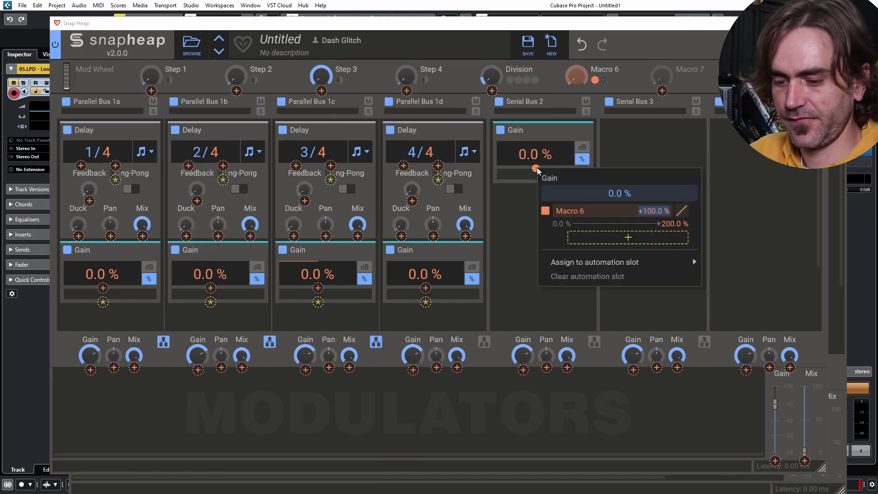
key(Return)
double_click(536, 168)
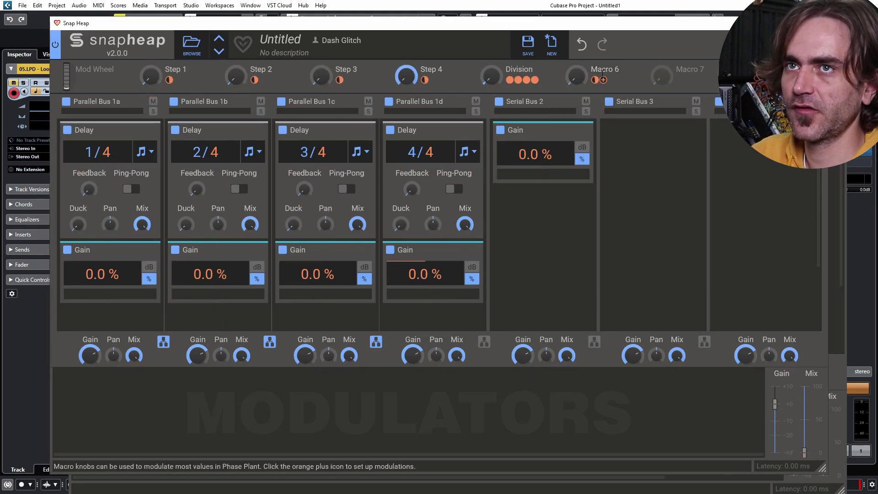
text(Amp Mod)
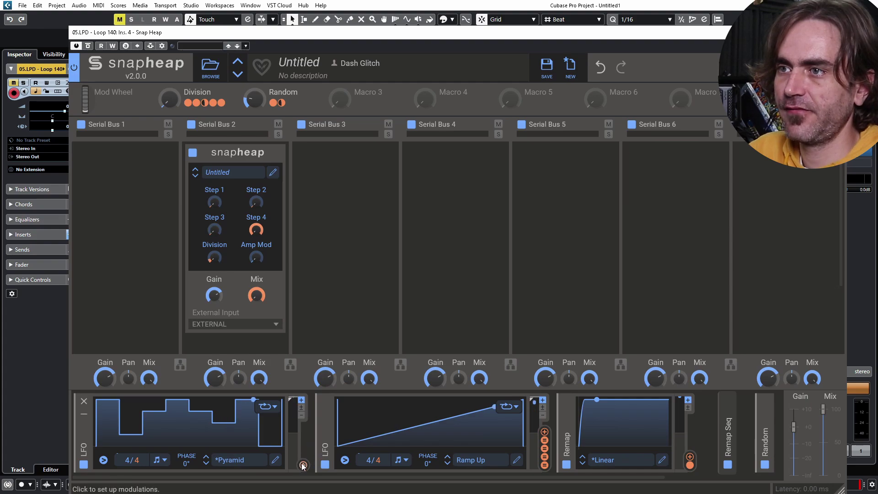
Route the stepped LFO to the nested Snap Heap's Amp Mod and add a Filter effect to the outer Snap Heap
click(302, 465)
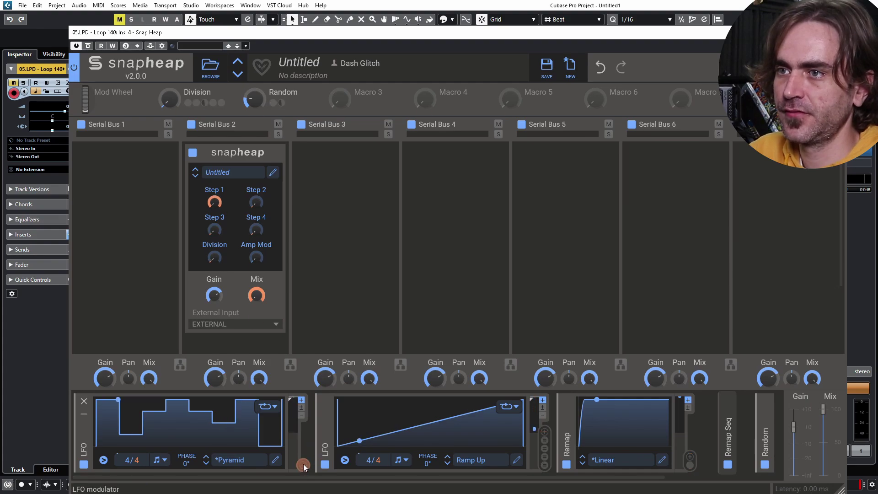
click(287, 255)
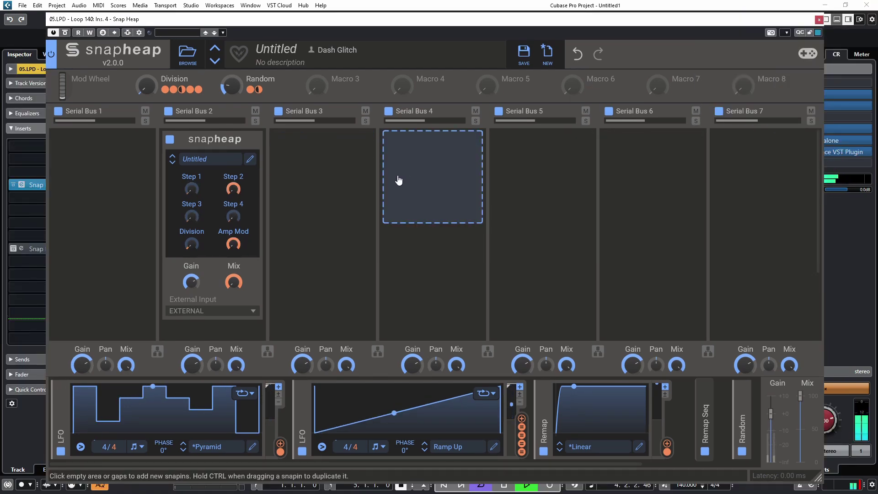
click(338, 166)
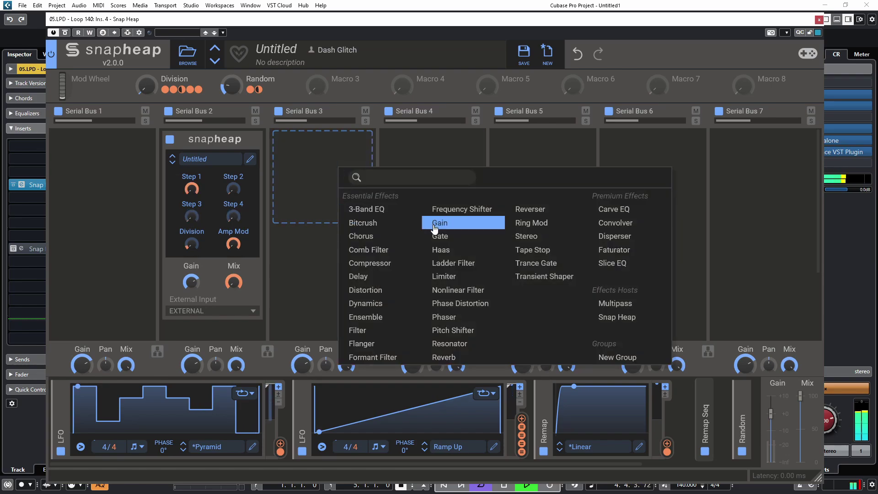
click(362, 331)
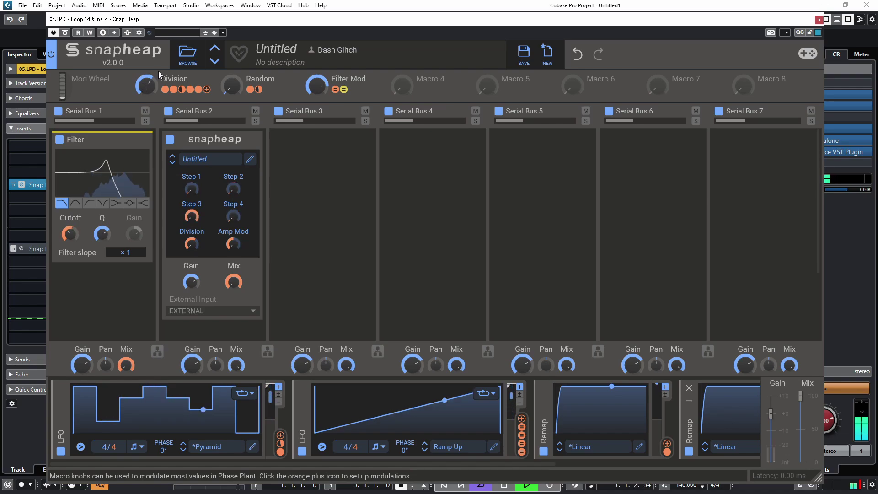
Lower the Division macro and modulate the Filter's Q with the Filter Mod macro
drag(147, 86, 147, 97)
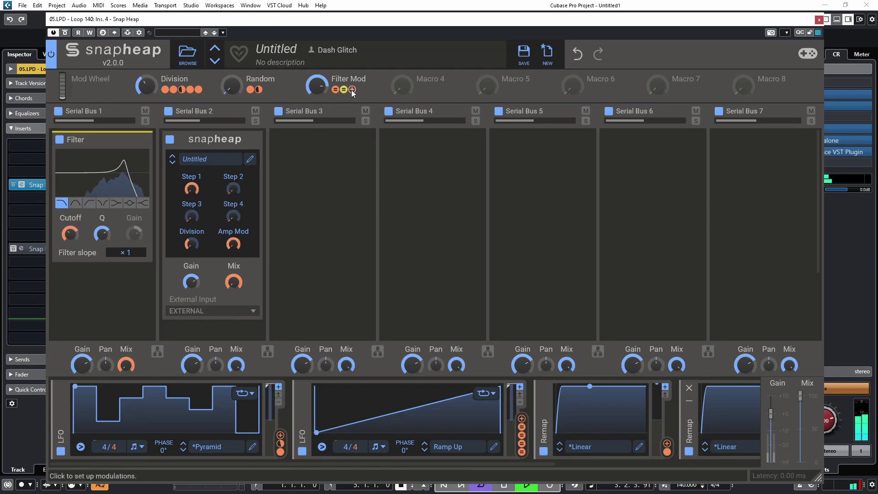
drag(317, 85, 102, 234)
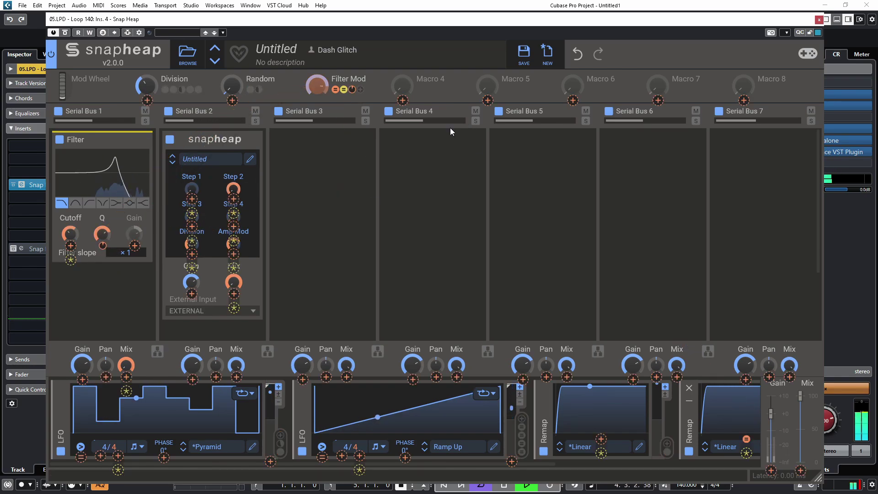
click(323, 138)
Audition the effect with the Division macro at zero while varying the Random macro
drag(147, 86, 147, 86)
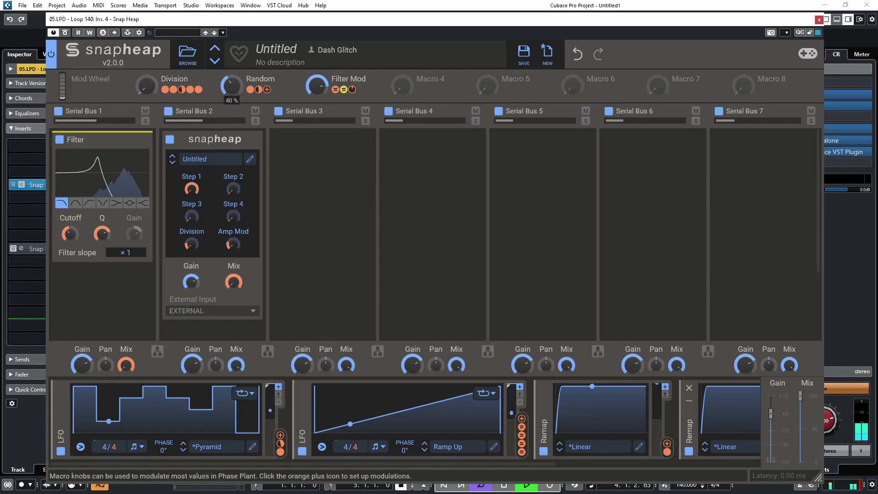
drag(231, 86, 232, 86)
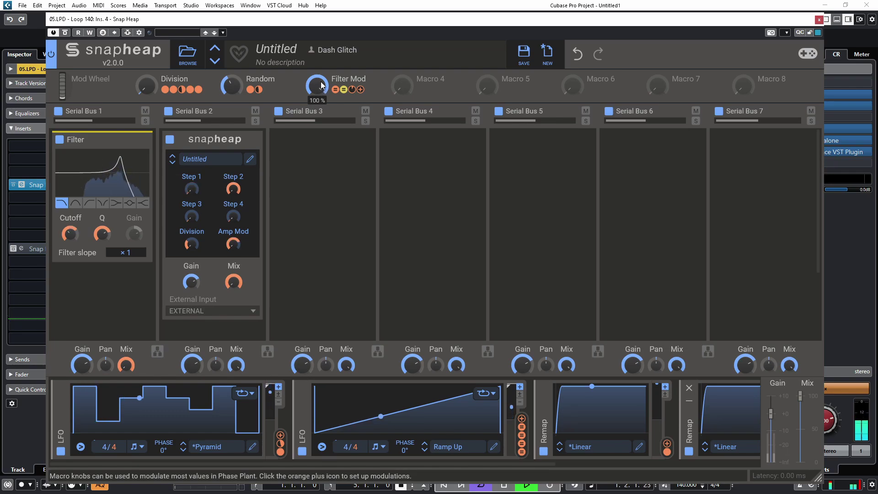
drag(231, 85, 226, 91)
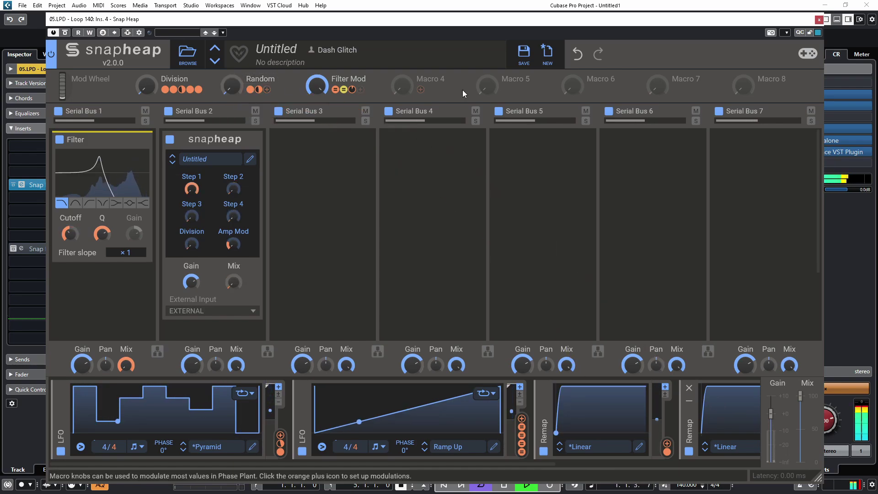
Control the stepped LFO's Amp Mod modulation with Macro 4 at +100 %, name the macro Amp Mod and turn it down to zero
click(421, 89)
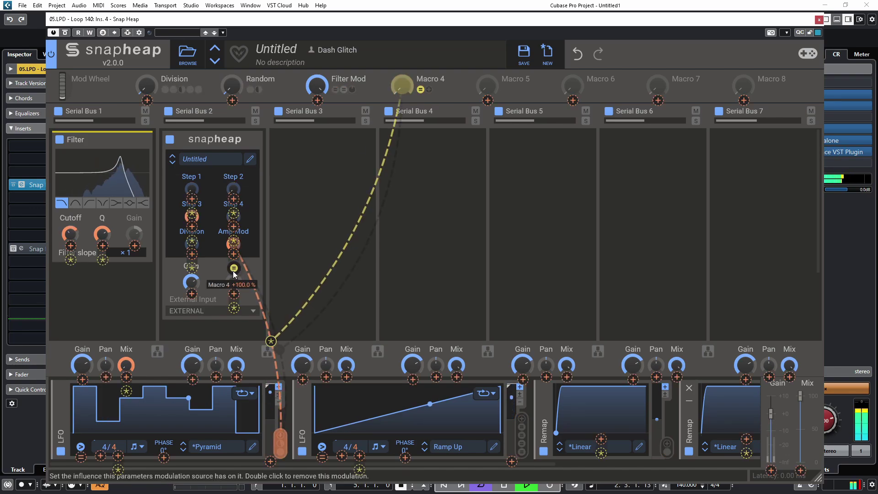
click(234, 268)
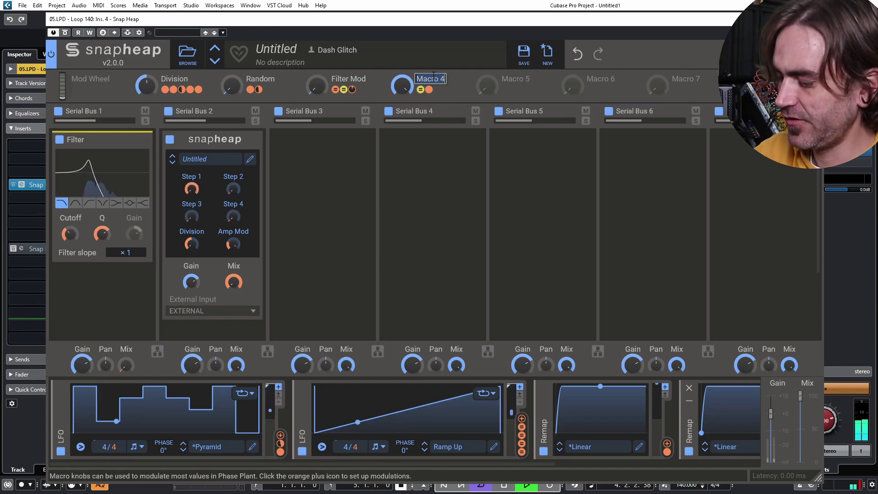
text(Amp Mod)
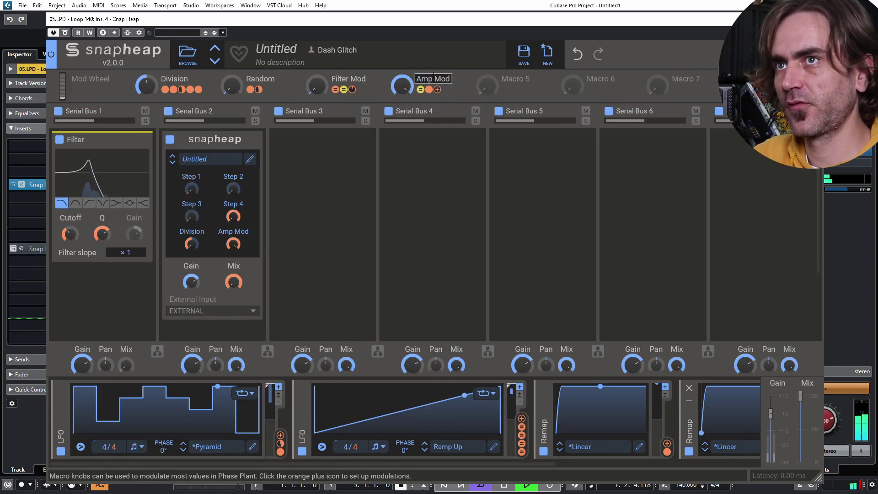
key(Return)
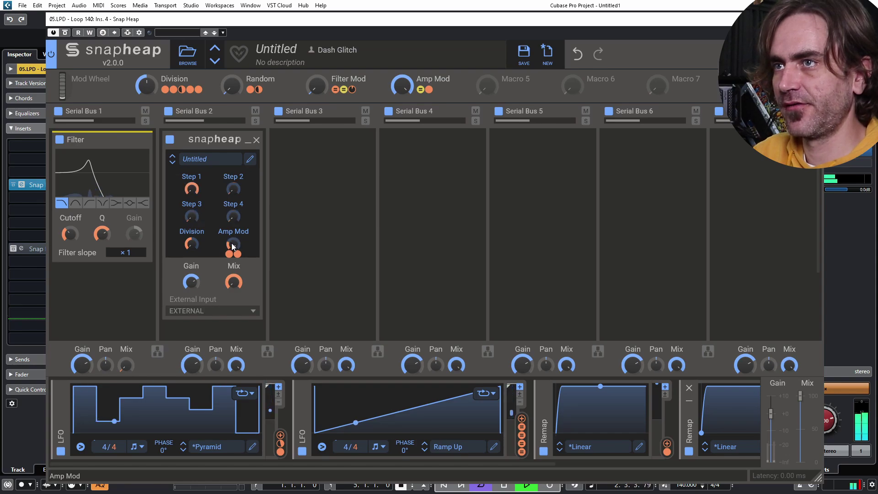
drag(398, 90, 397, 178)
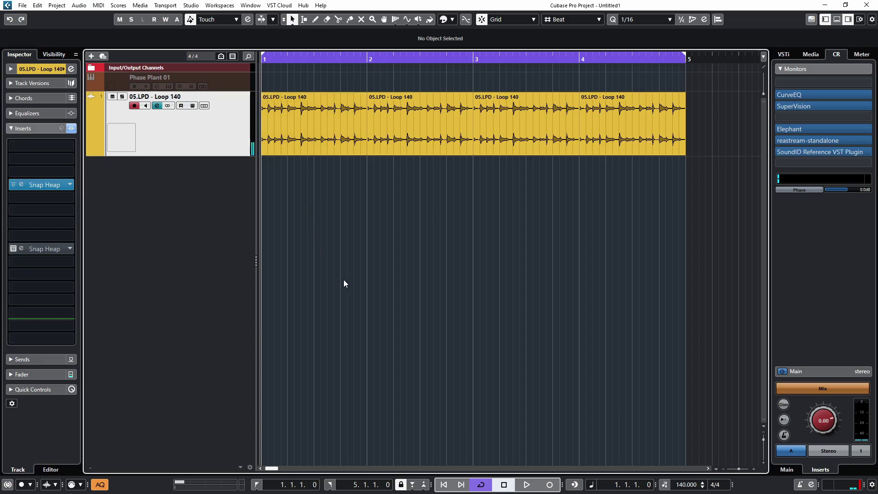
Play the loop and audition the BeatRepeat 2.5 preset in the first Snap Heap insert with Filter Mod and Amp Mod raised
key(space)
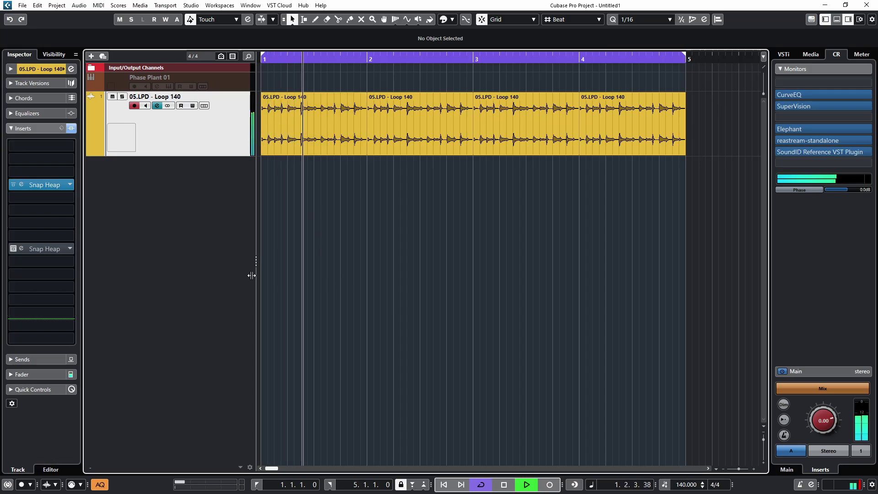
click(21, 185)
click(21, 185)
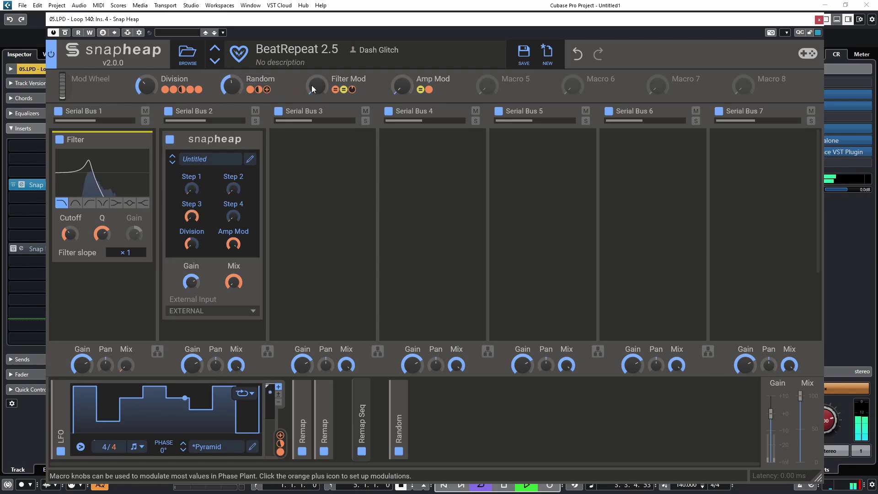
drag(313, 89, 312, 73)
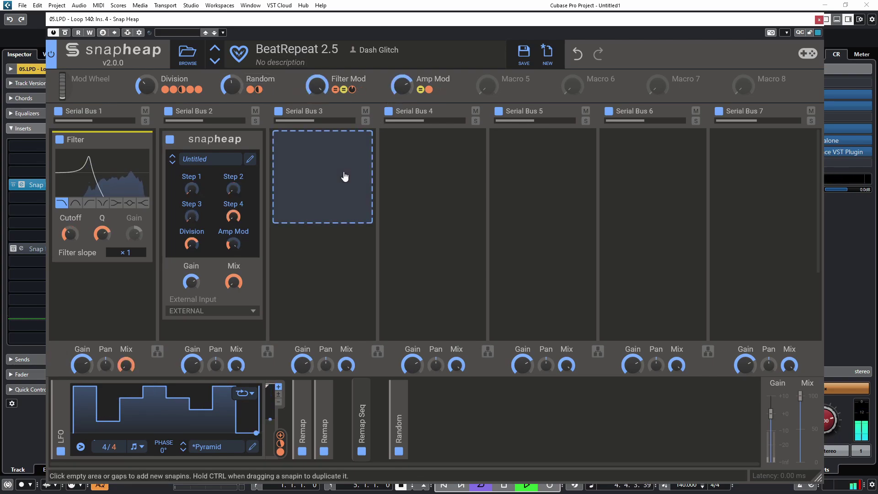
drag(402, 86, 402, 75)
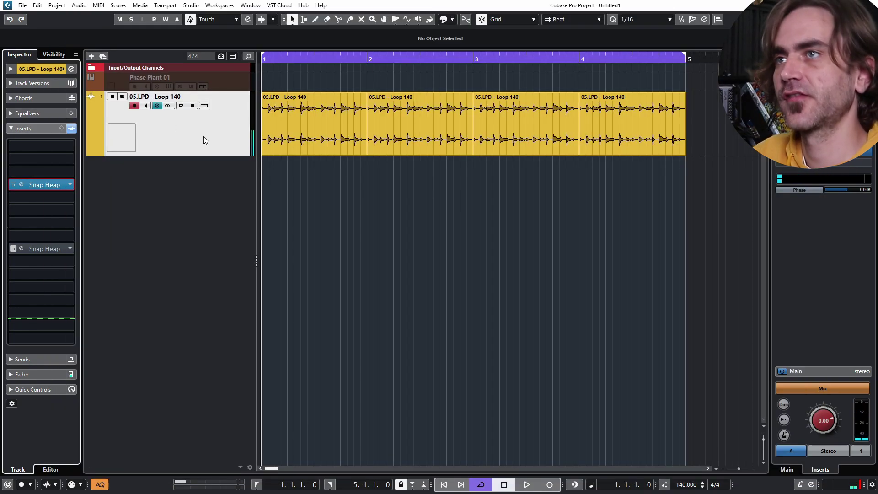
Remove the 05.LPD - Loop 140 track from the project
right_click(204, 141)
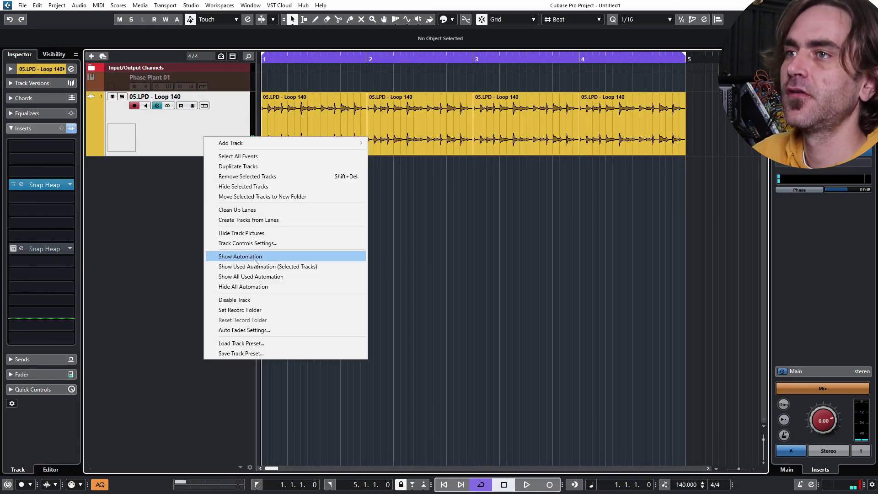
click(248, 179)
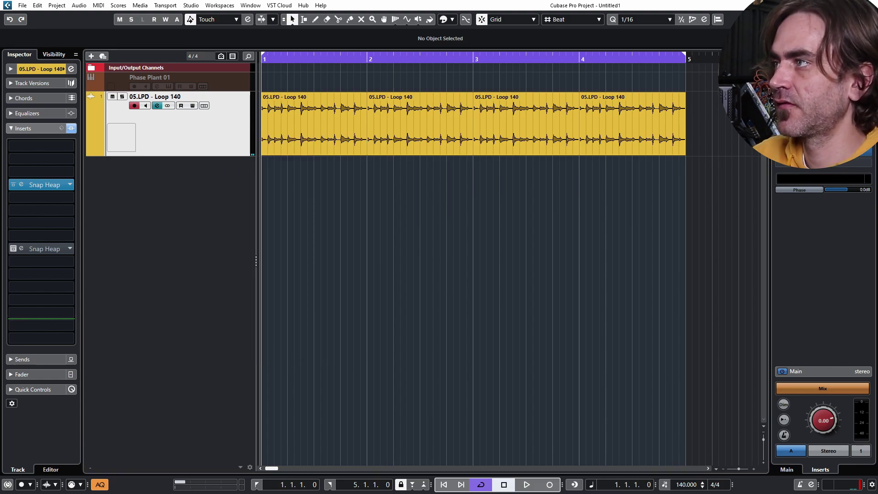
key(Delete)
Increase the height of the Phase Plant 01 track and enable the track
drag(222, 89, 219, 164)
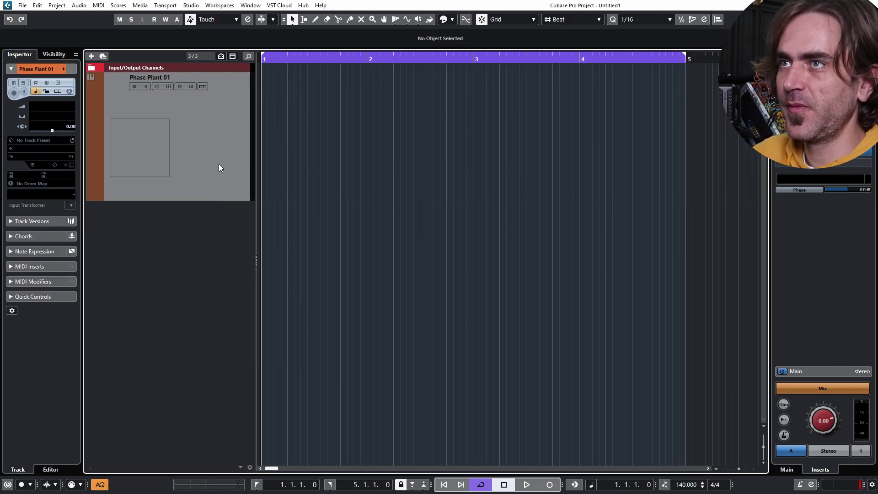
right_click(223, 149)
click(267, 312)
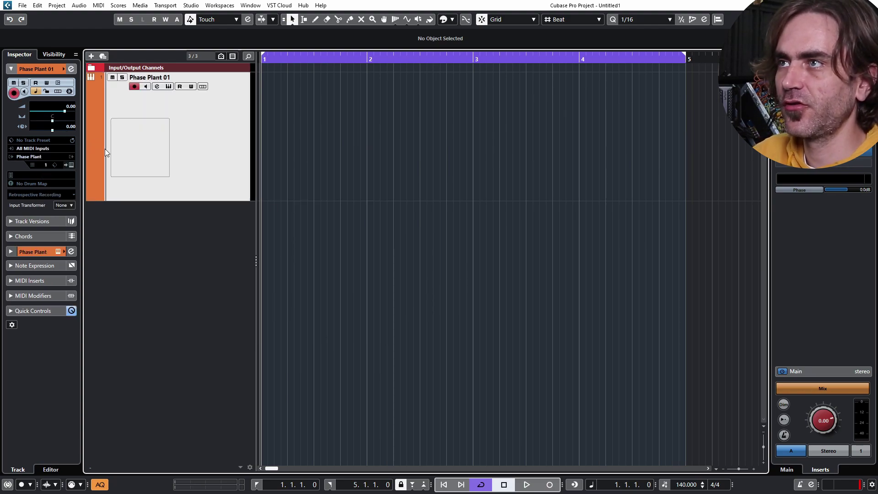
Open the track's Phase Plant, add a Snap Heap effect in Lane 3 and load the BeatRepeat 2.5 preset in it
click(70, 165)
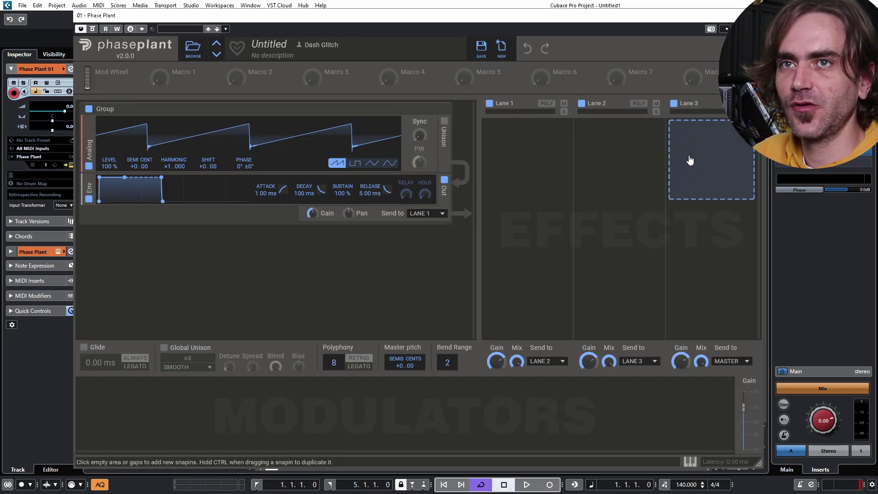
click(690, 132)
click(716, 280)
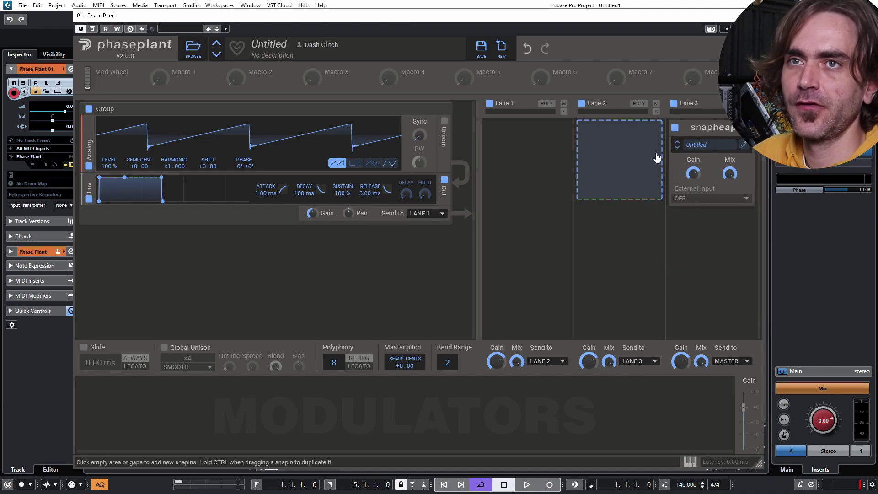
click(748, 151)
click(191, 45)
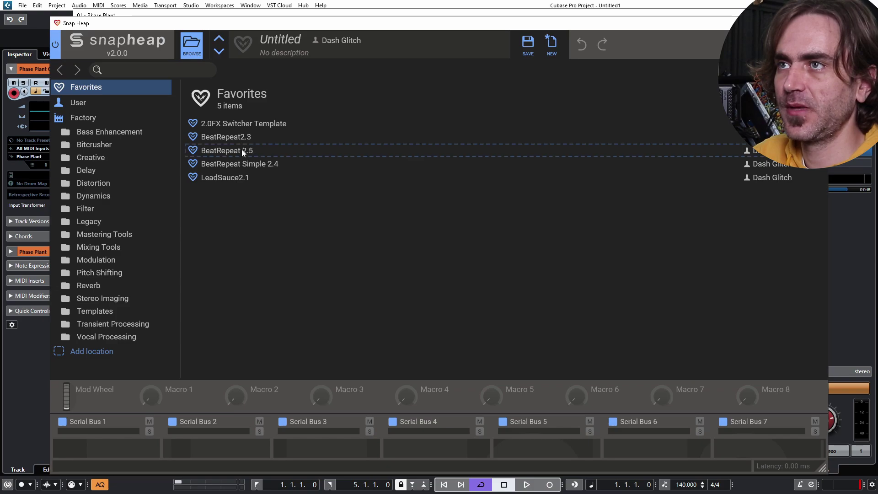
double_click(241, 150)
click(192, 46)
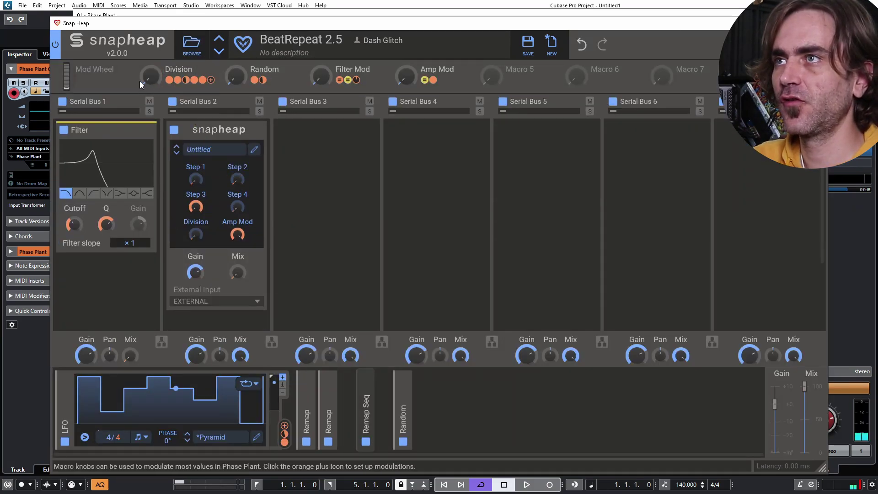
Raise the Snap Heap's Division and Random macros partway and turn Filter Mod and Amp Mod fully up
drag(151, 76, 150, 50)
drag(236, 76, 236, 48)
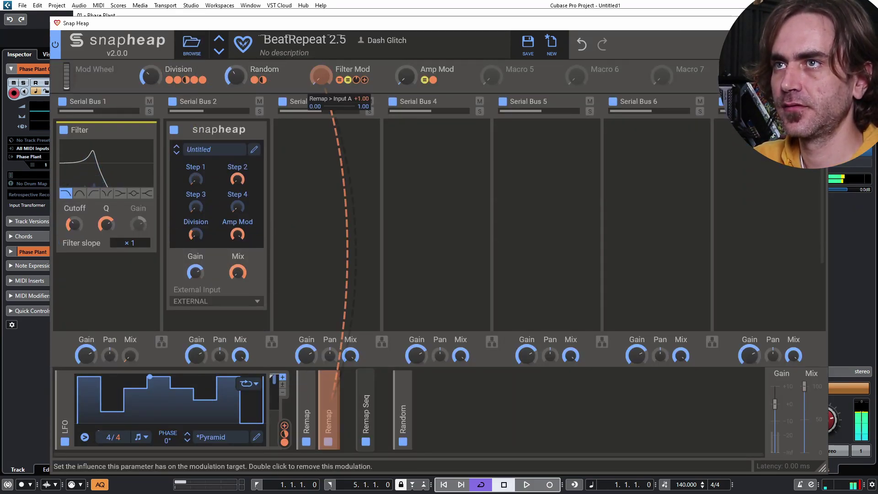
click(580, 44)
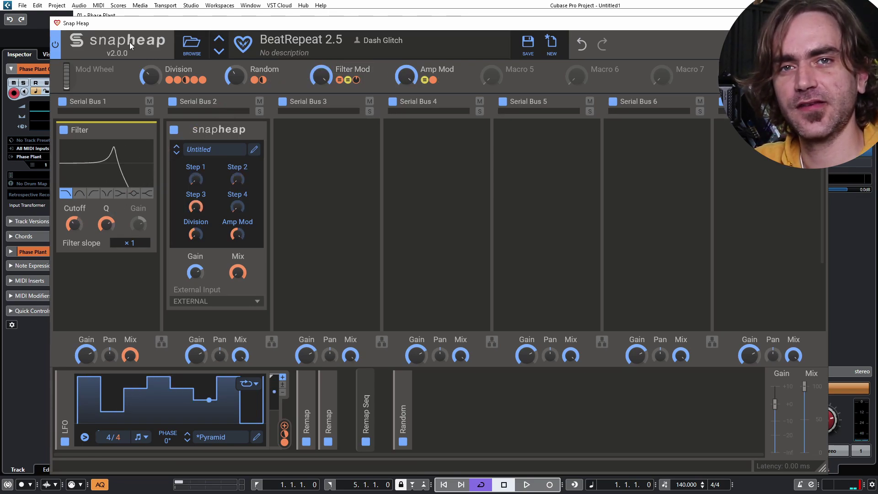
drag(151, 76, 150, 76)
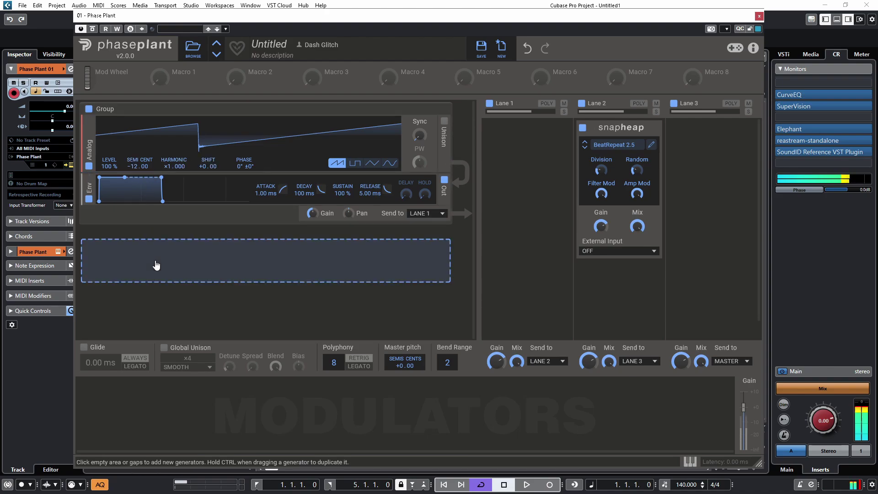
Replace the Analog generator in the group with a Wavetable generator placed ahead of the envelope
click(158, 248)
click(105, 174)
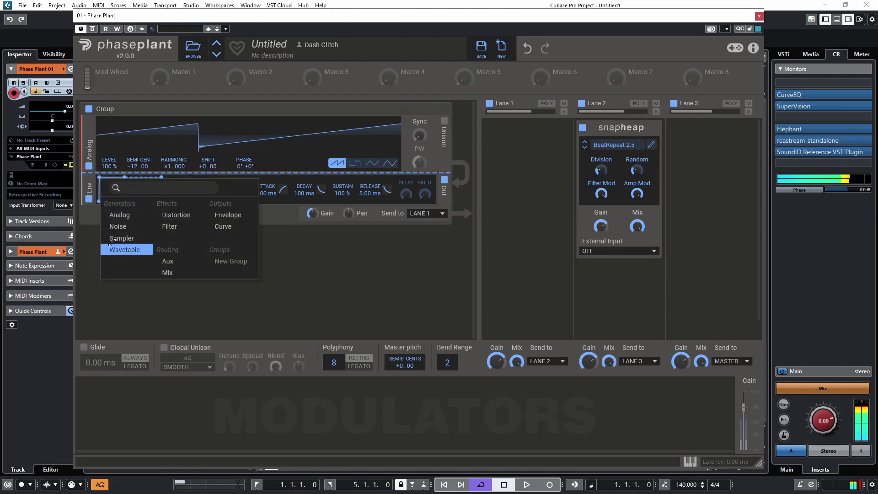
click(127, 248)
click(89, 120)
Load the Beast wavetable from the Spectral folder and set the generator's pitch to -24 semitones
click(312, 166)
click(398, 339)
click(525, 220)
drag(136, 165, 136, 192)
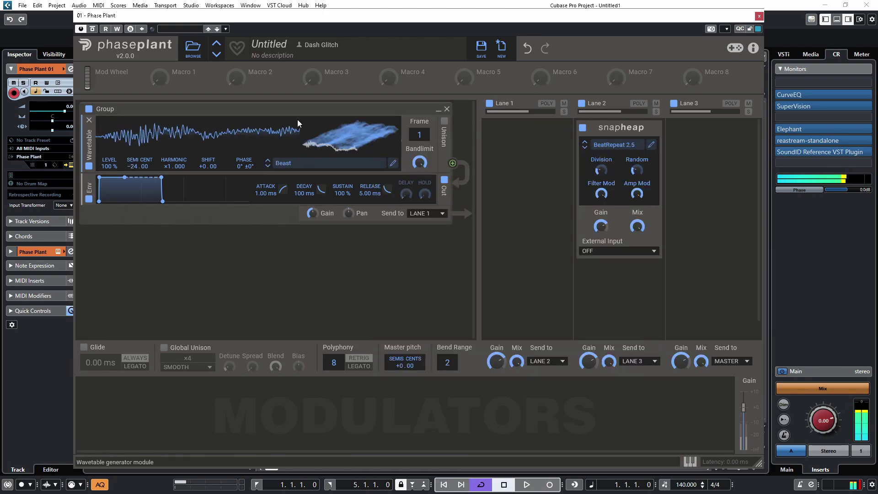
mouse_move(420, 134)
mouse_down()
mouse_move(419, 110)
mouse_move(419, 134)
mouse_up()
click(139, 412)
click(160, 366)
click(86, 386)
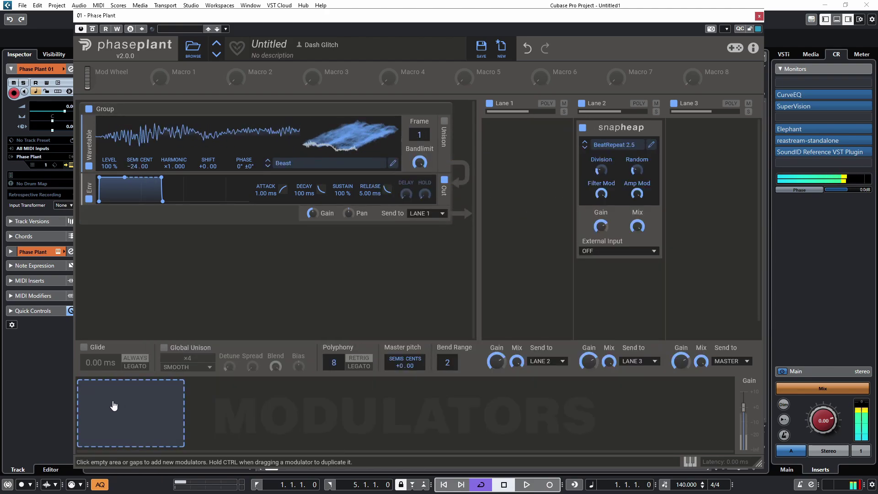
Add a tempo-synced Random modulator and set its rate to 1/16
click(114, 404)
click(160, 385)
click(153, 437)
click(178, 450)
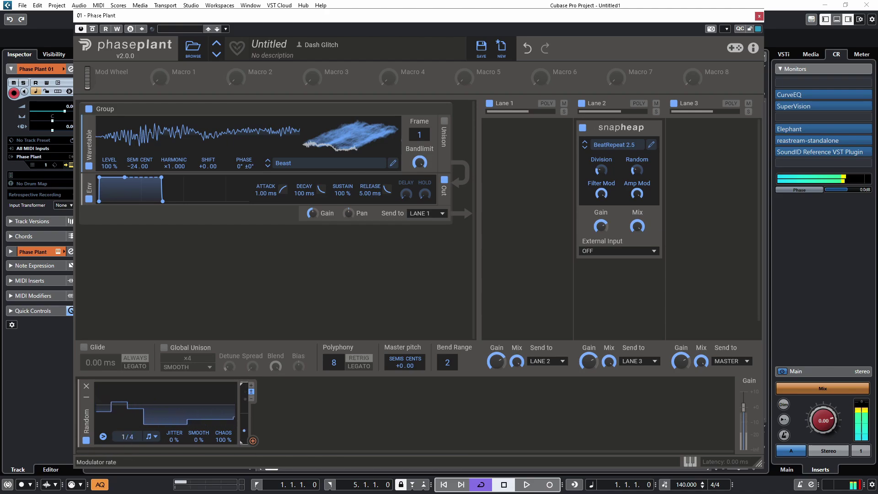
drag(127, 436, 127, 418)
Modulate the wavetable's Frame with the Random modulator, then make it unipolar at a 2/16 rate during playback
drag(252, 441, 419, 135)
key(space)
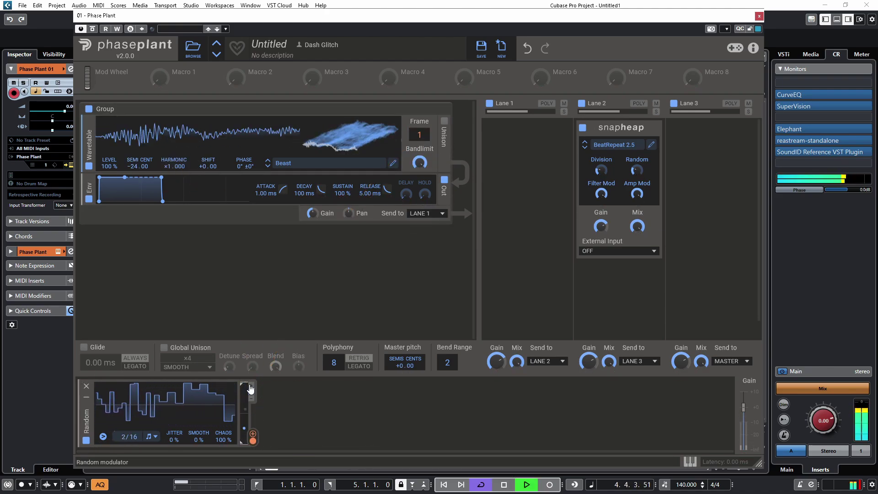
click(251, 385)
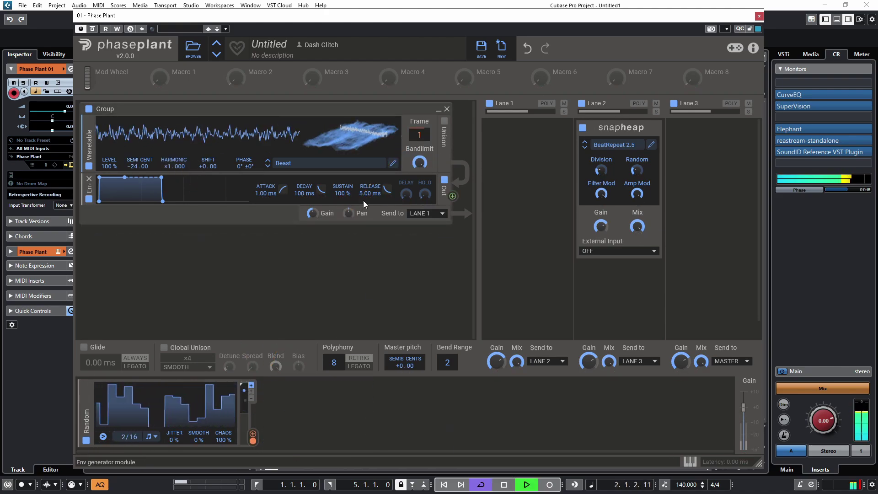
Add an LFO Table modulator, route it to the wavetable generator's Level and set that level to 0 %
click(288, 414)
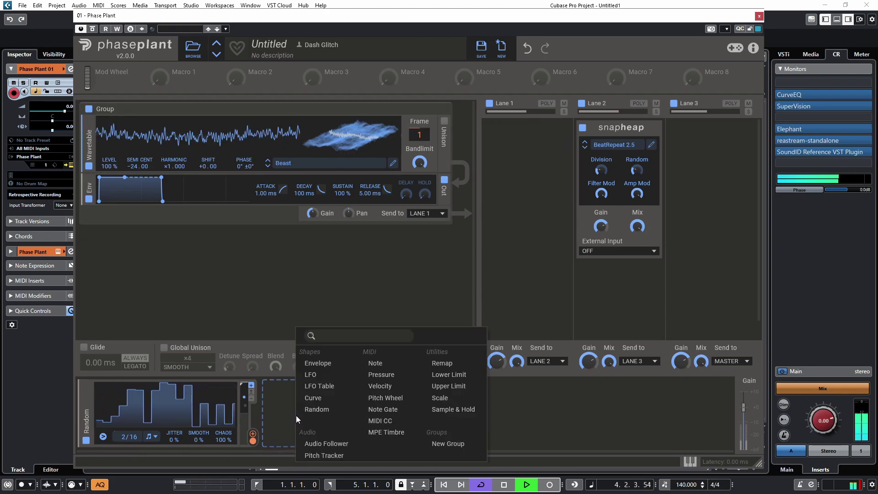
click(319, 385)
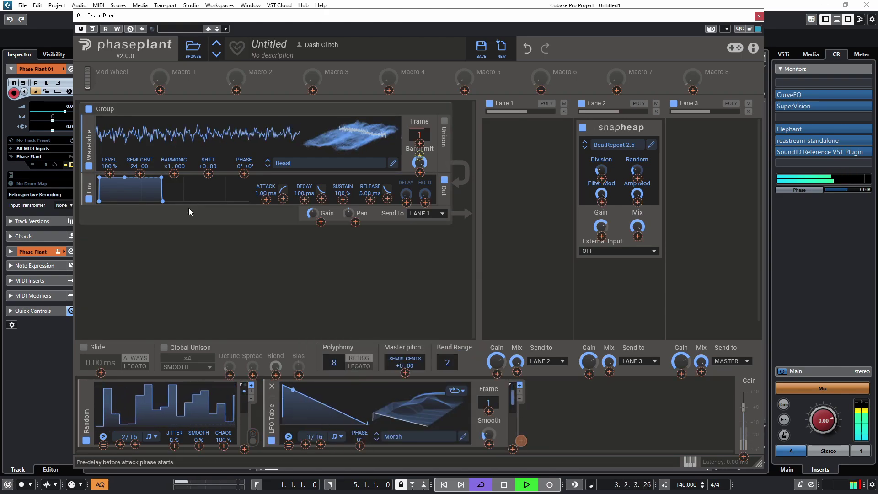
click(109, 174)
drag(109, 164, 109, 192)
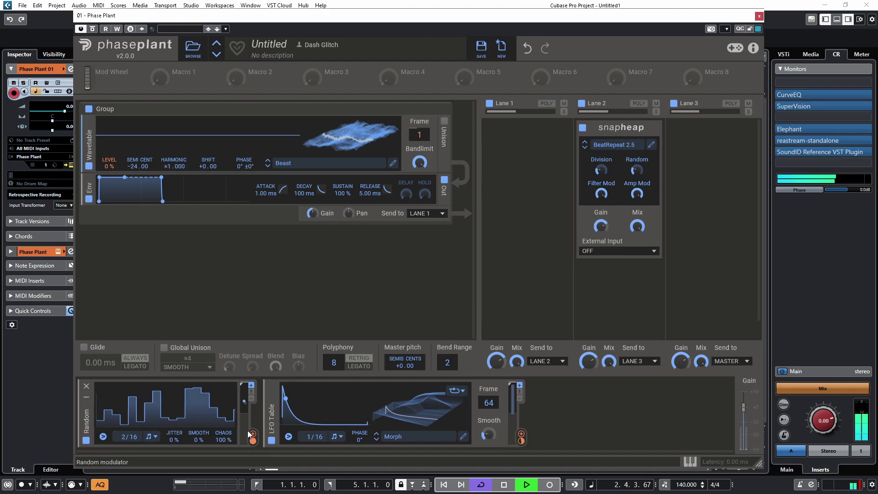
Duplicate the Random modulator to control the LFO Table's Frame, and set the wavetable generator's pitch to -12 semitones
drag(79, 423, 261, 427)
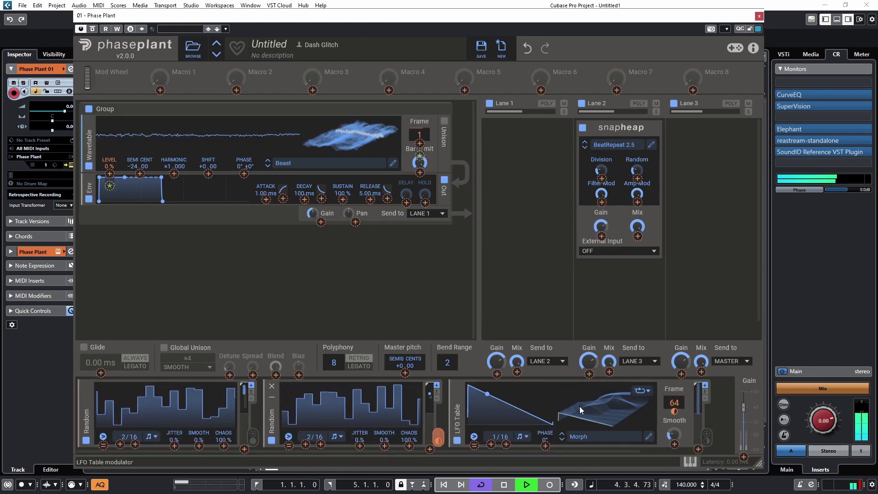
click(457, 396)
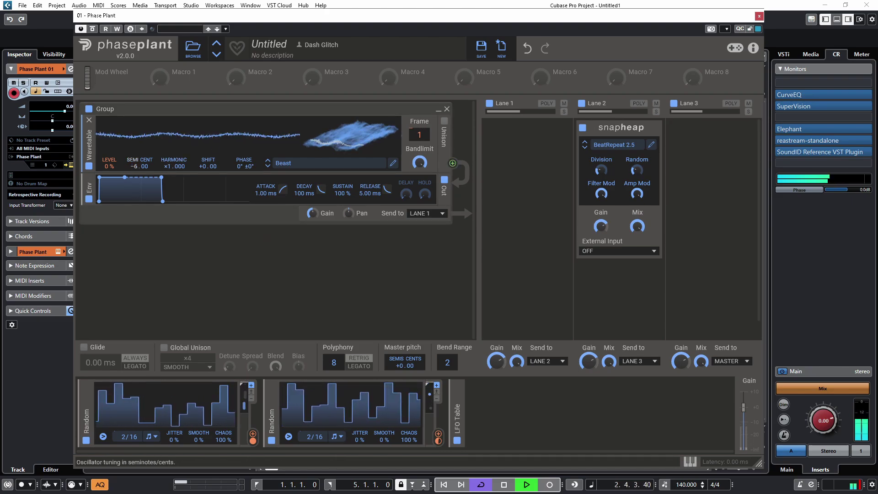
drag(137, 166, 137, 154)
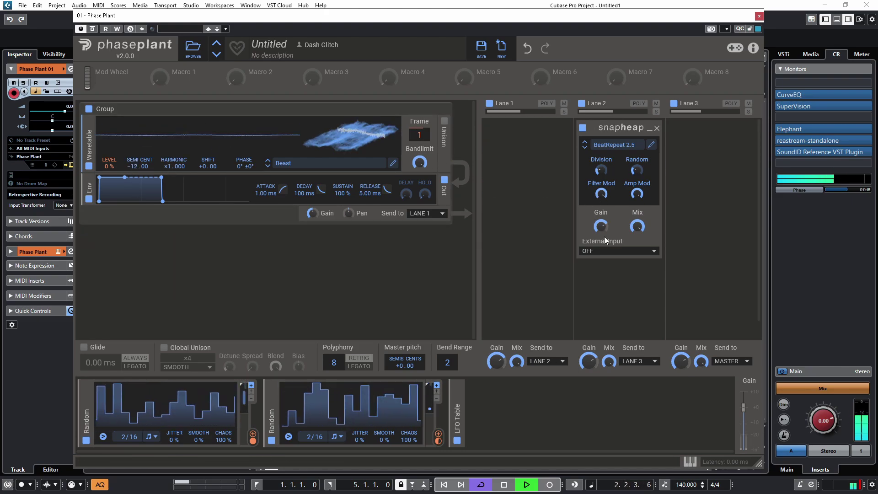
Add a Delay effect in Lane 3, synced to the tempo at 3/16 with Ping-Pong on
click(708, 158)
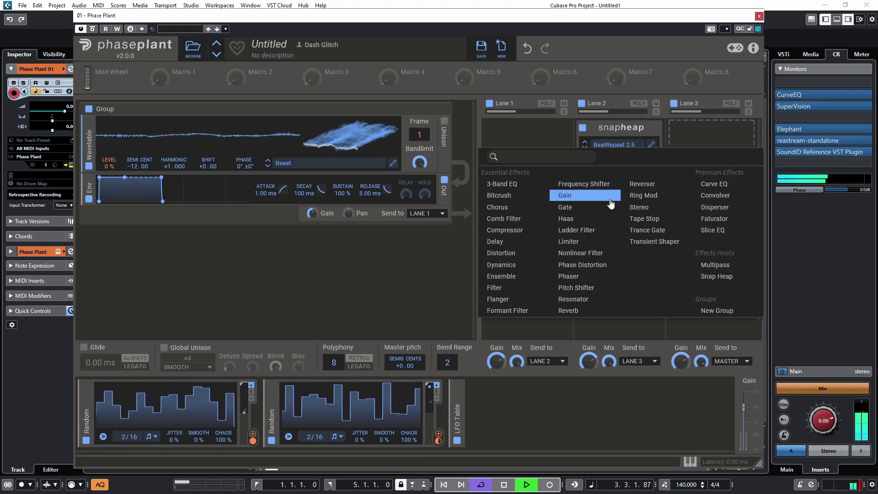
click(499, 242)
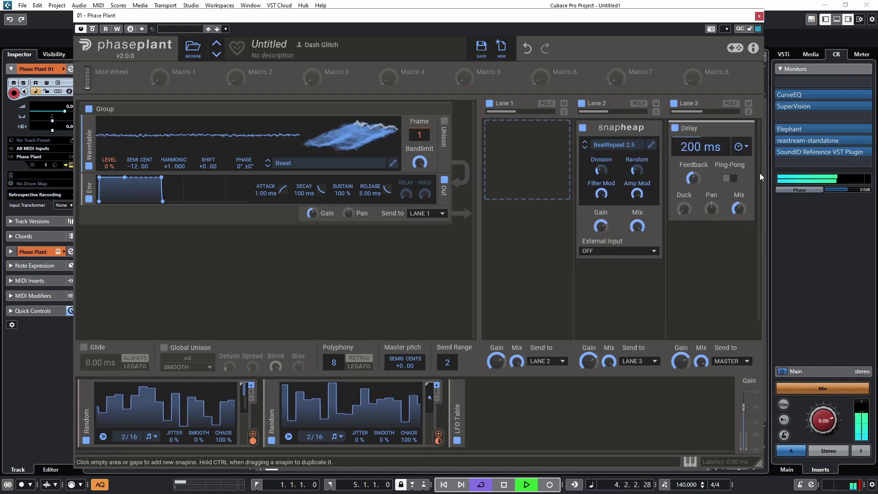
click(739, 147)
click(732, 154)
click(729, 178)
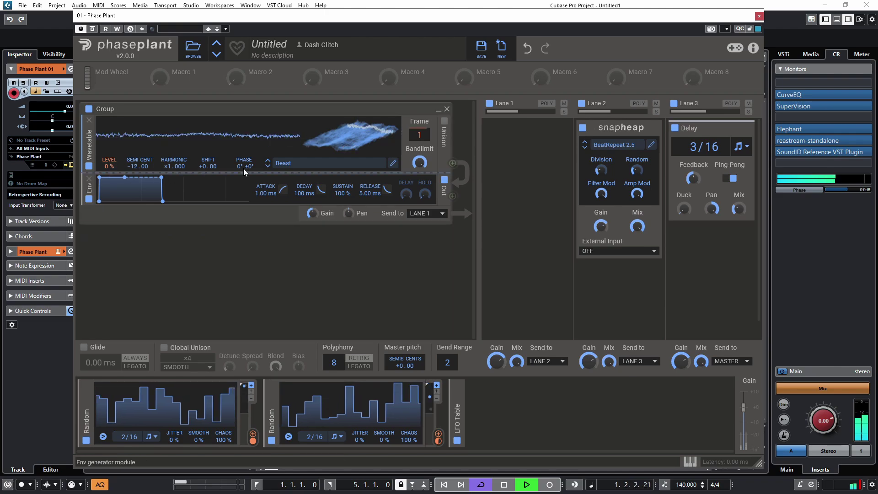
Load the AM Sine wavetable from the Sines folder in the Wavetable generator
drag(243, 168, 243, 168)
click(314, 160)
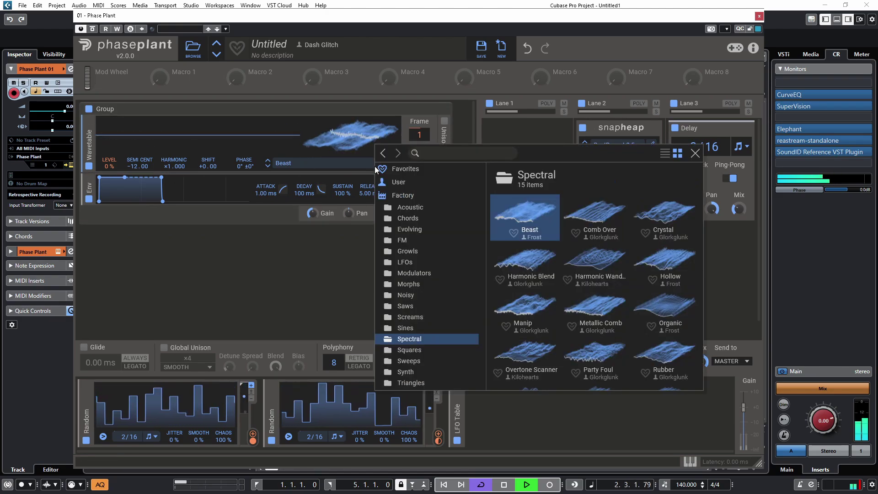
click(405, 327)
click(523, 224)
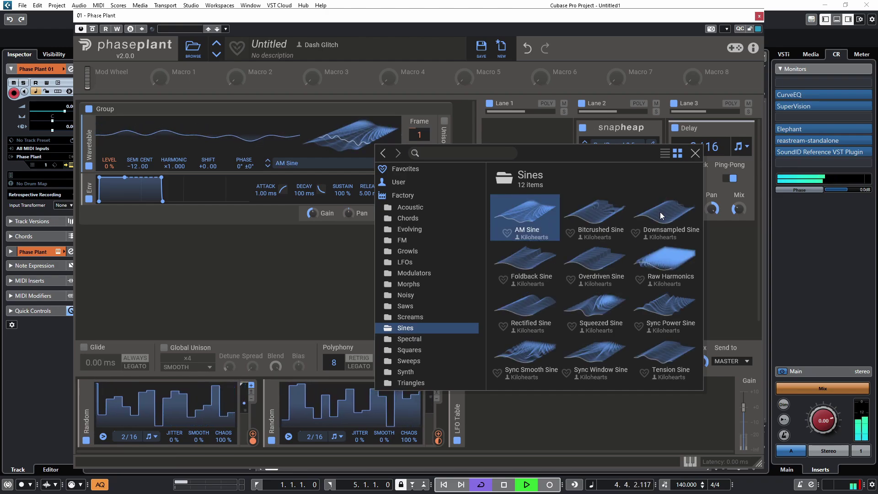
click(122, 276)
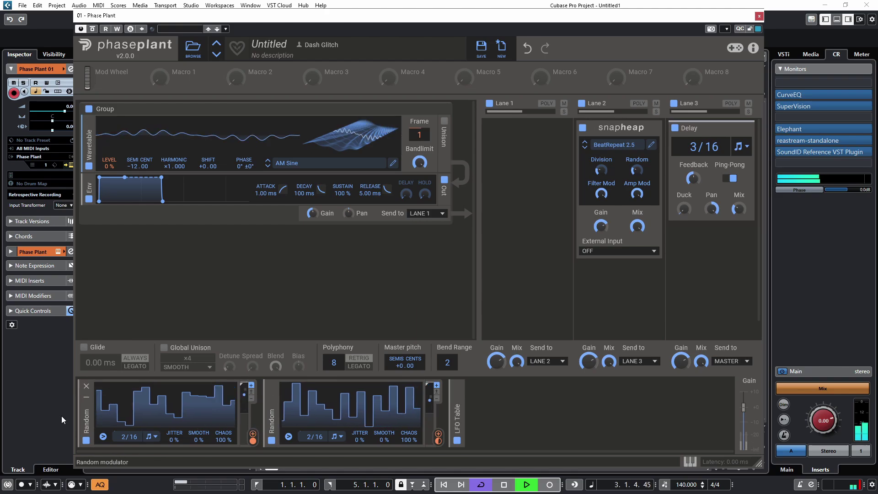
Duplicate the 2/16 Random modulator after the LFO Table and add a Remap modulator behind the copy
drag(86, 419, 521, 428)
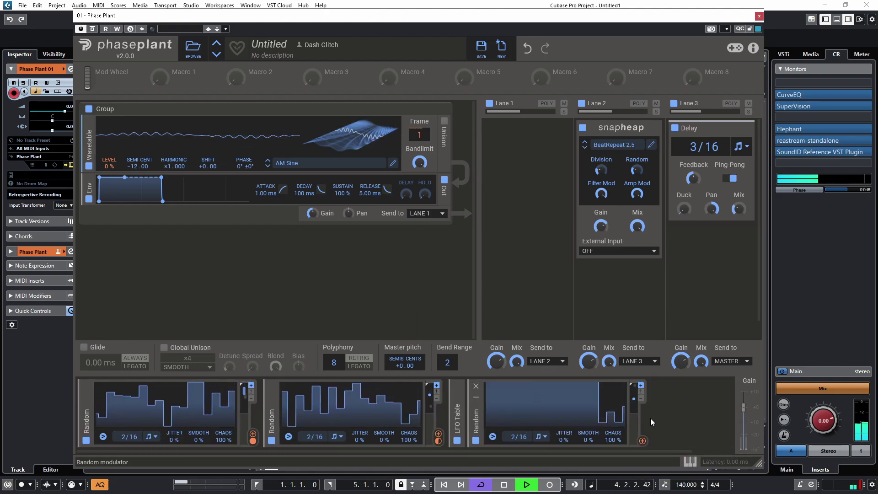
click(693, 412)
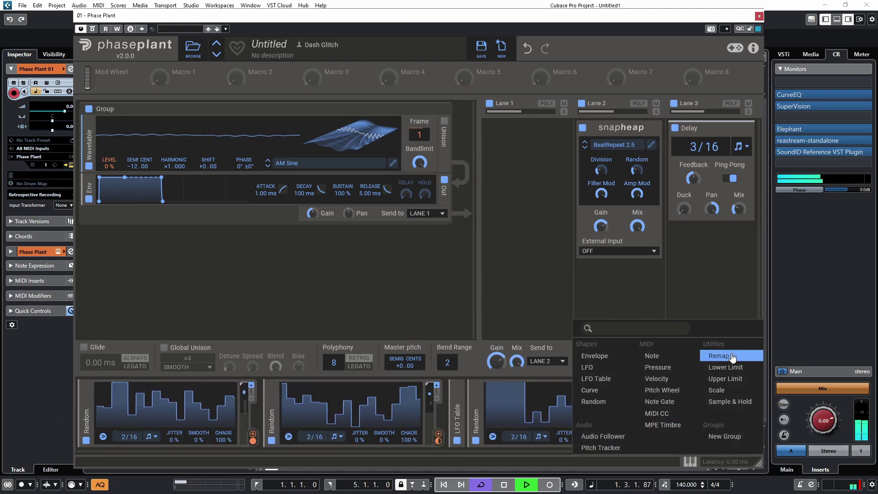
click(718, 356)
Load the Greg. Phrygian scale from Scales (48 Semis) in the Remap and drive the wavetable's semitone pitch with the remapped Random signal
click(522, 436)
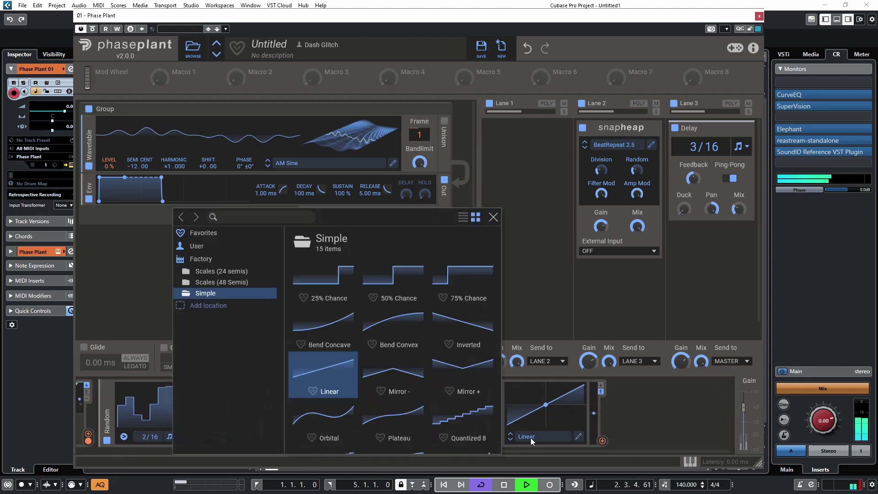
click(221, 282)
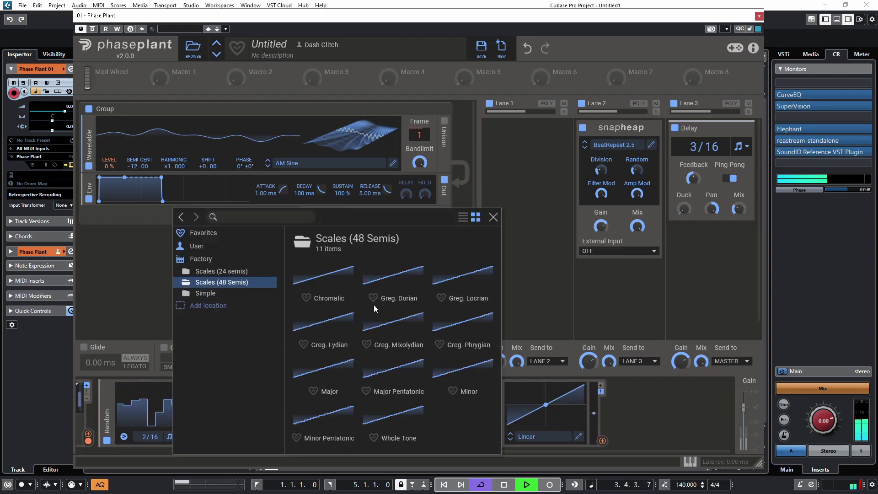
click(480, 331)
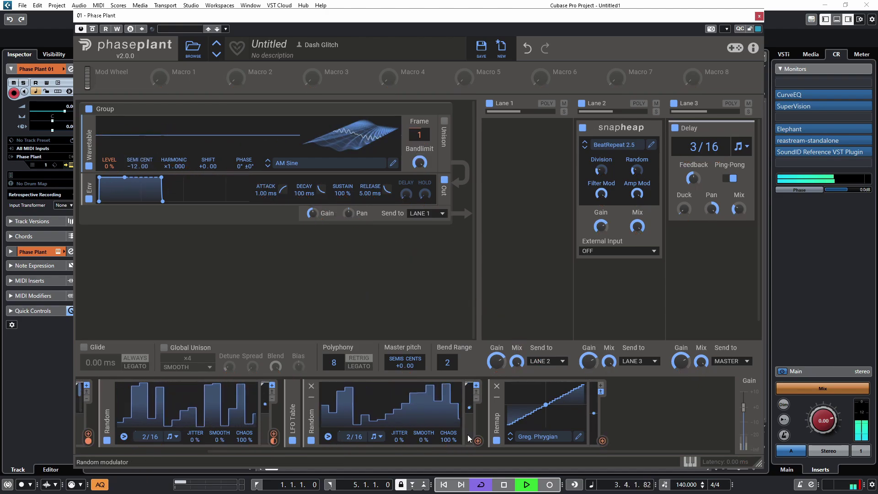
drag(602, 441, 139, 165)
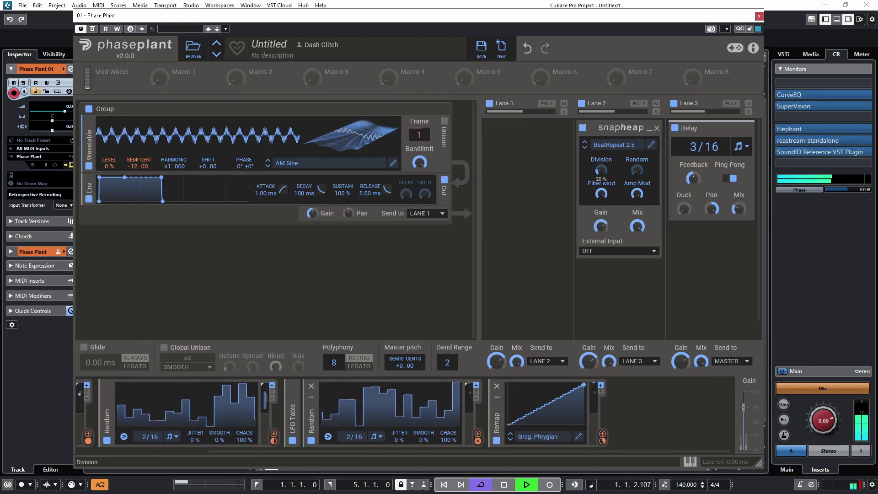
Replace the Delay in Lane 3 with a Snap Heap loaded with the LeadSauce2.1 preset
click(749, 128)
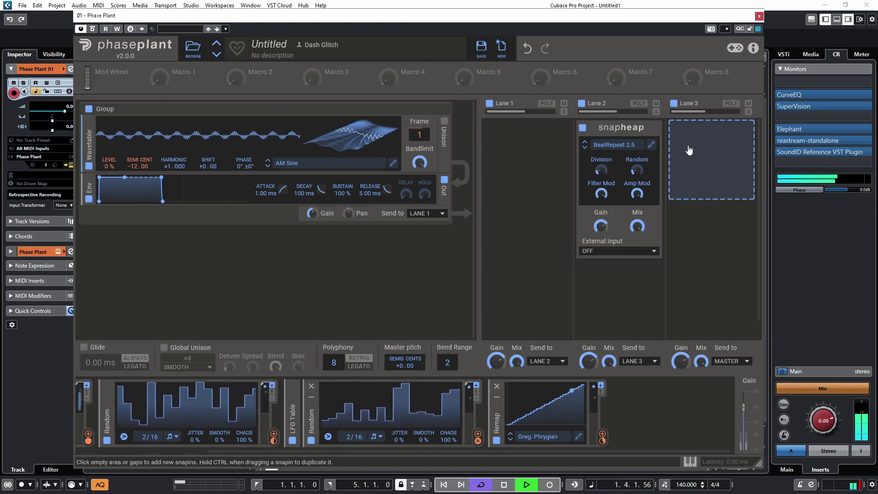
click(688, 149)
click(697, 167)
click(696, 144)
click(567, 248)
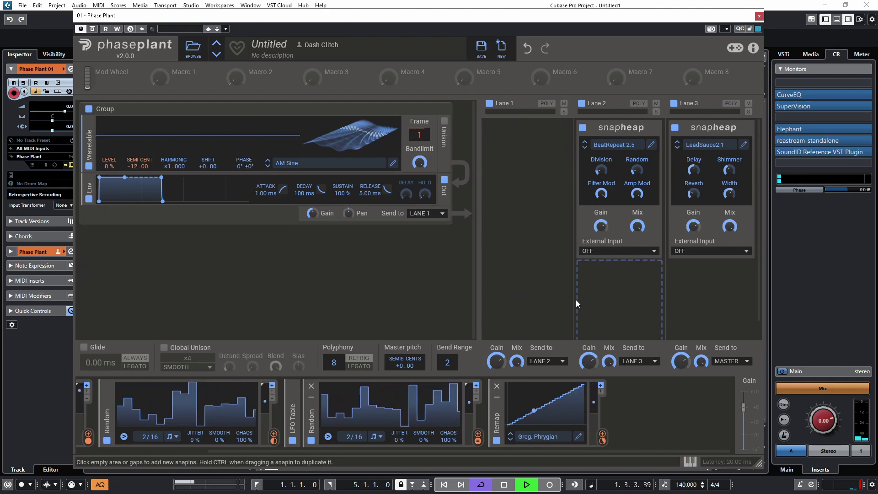
Stop playback, lower the LeadSauce2.1 Snap Heap's Mix and set the rates of all three Random modulators to 4/16
key(space)
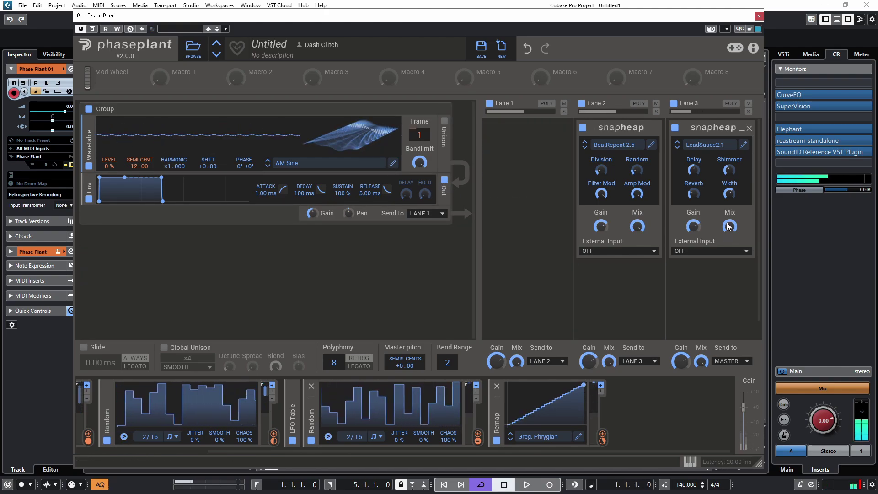
drag(729, 226, 729, 239)
drag(354, 436, 354, 425)
drag(150, 437, 125, 422)
scroll(125, 433, up, 3)
Set the project tempo to 85 BPM
click(686, 485)
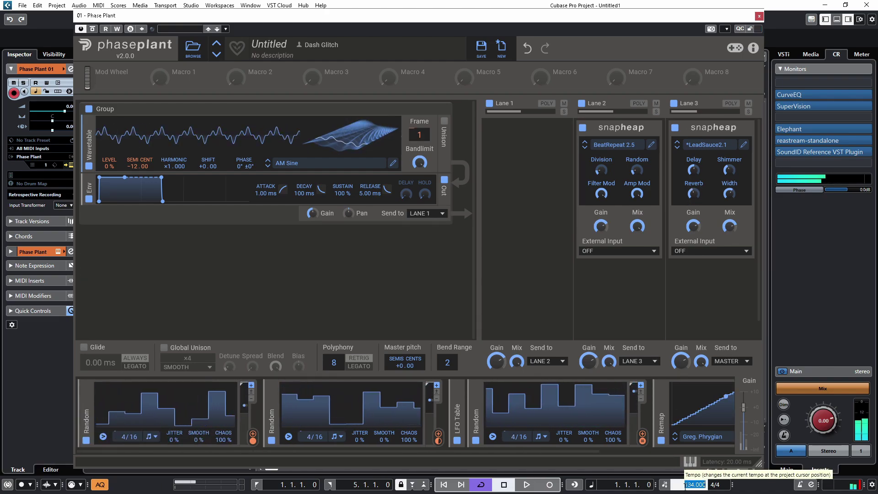
text(85)
key(Return)
Add a Convolver to Lane 1 and load the Goop impulse response, starting from the factory Phase folder
click(526, 164)
click(716, 215)
click(544, 186)
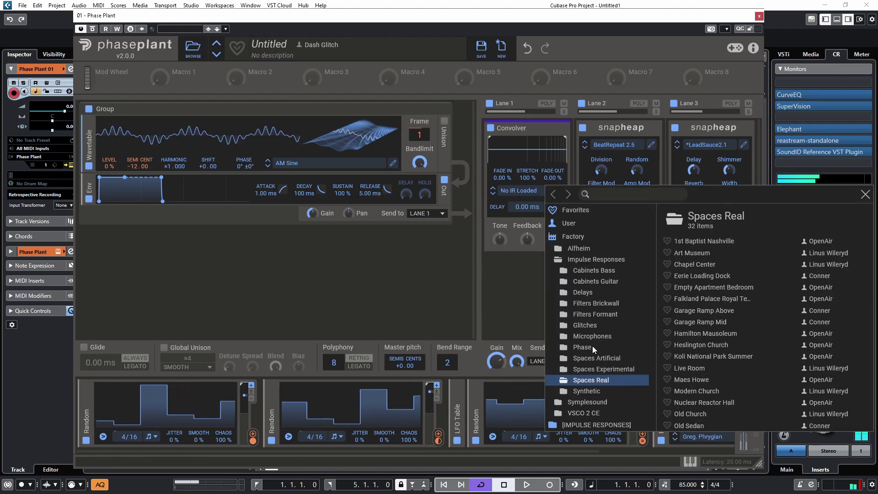
click(590, 346)
click(696, 297)
click(696, 298)
key(space)
key(space)
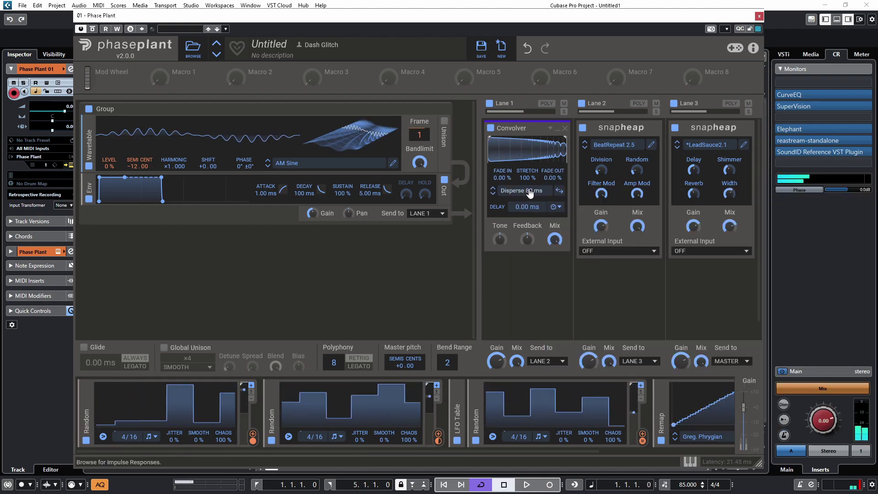
click(492, 194)
click(493, 194)
click(493, 194)
Duplicate the Convolver below BeatRepeat 2.5 in Lane 2, switch its impulse response to Disperse 320 ms and start playback
drag(512, 128, 627, 307)
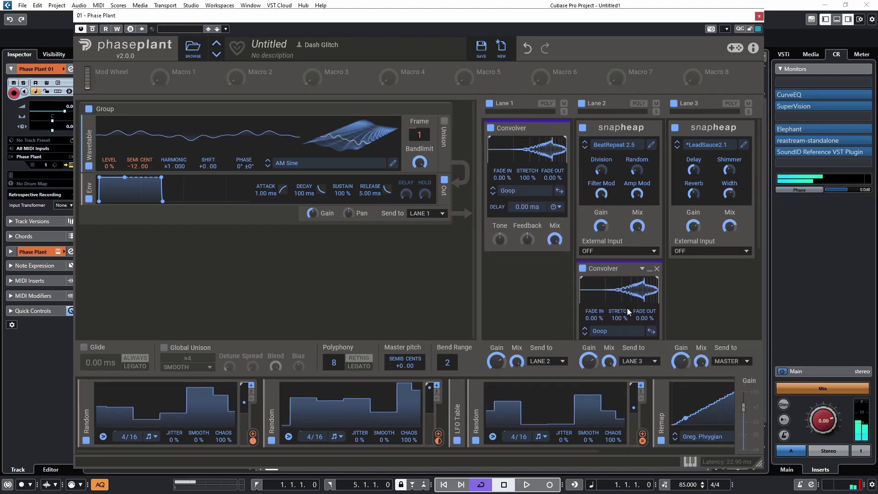
click(585, 329)
key(space)
scroll(702, 301, down, 3)
scroll(701, 301, up, 2)
click(585, 247)
click(585, 247)
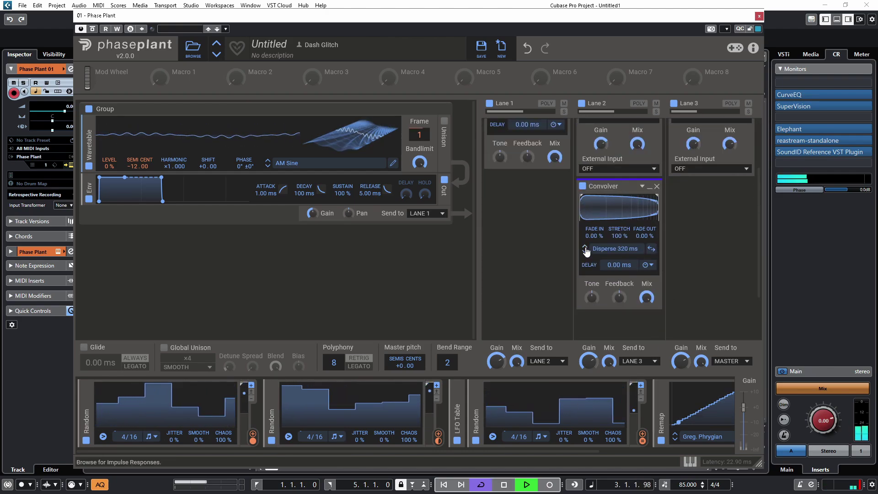
scroll(717, 281, up, 2)
scroll(717, 281, up, 2)
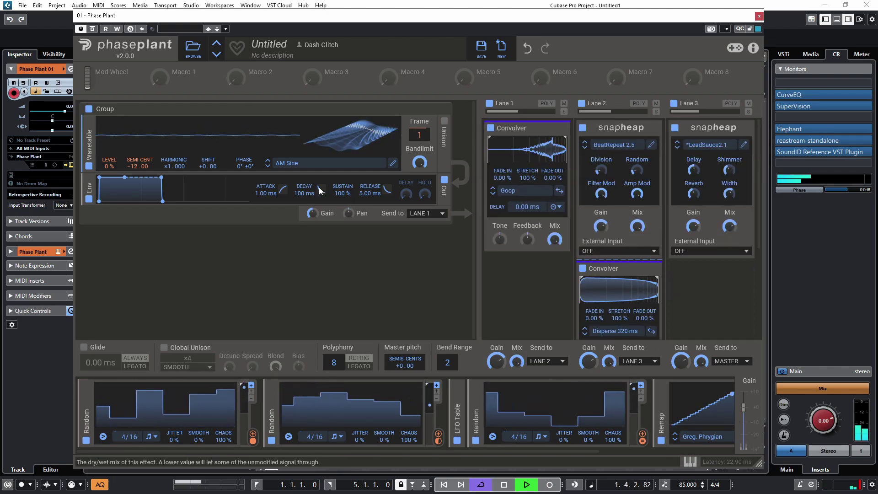
Switch the wavetable to Downsampled Sine and enable the group's unison in Minor 7 mode
click(269, 167)
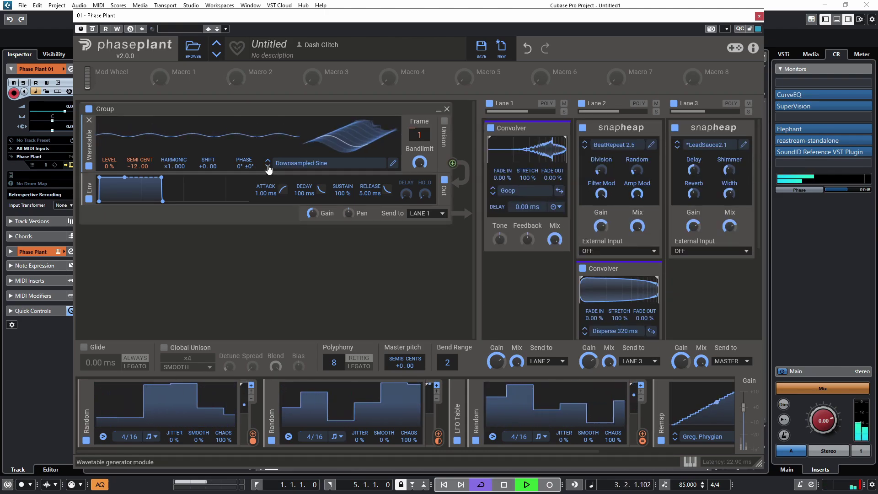
click(444, 121)
click(242, 181)
click(314, 228)
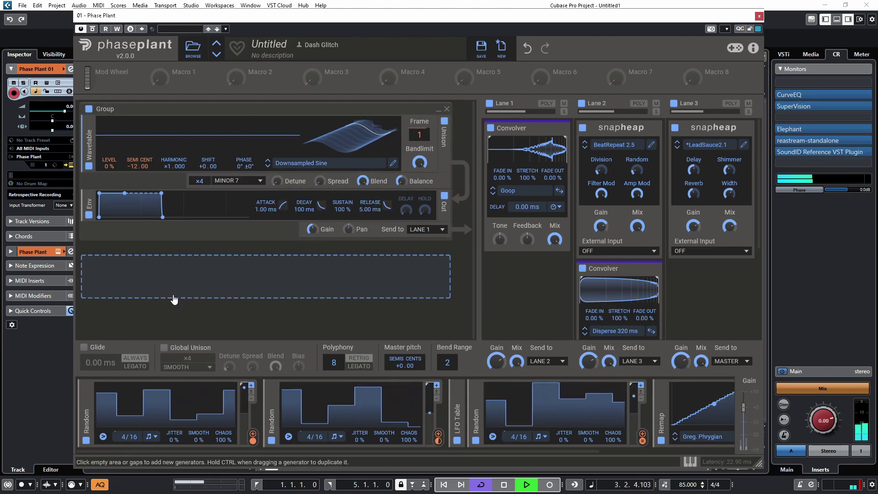
Modulate the unison Balance with a duplicated Random modulator and raise the group and Lane 1 gains
drag(438, 441, 401, 181)
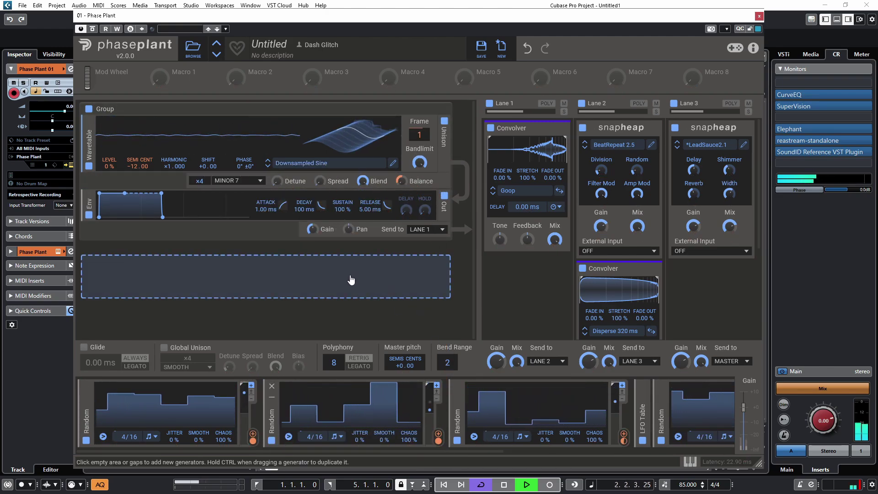
drag(313, 229, 312, 215)
drag(497, 362, 497, 354)
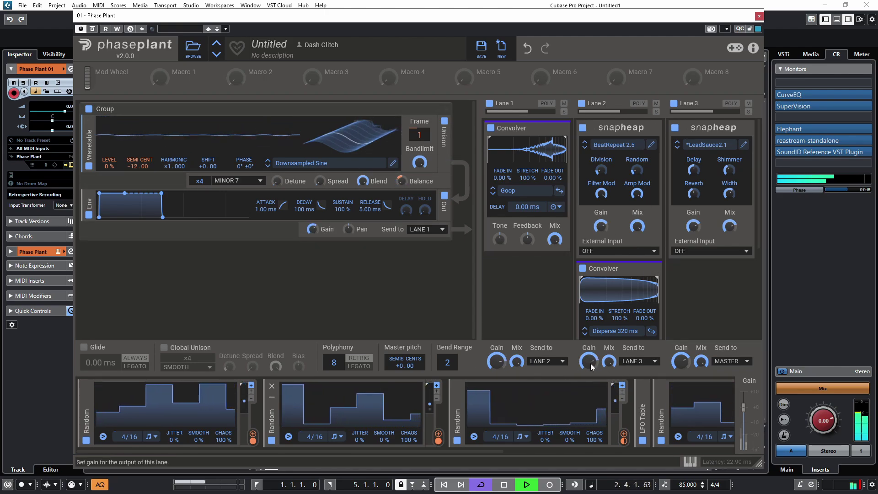
Add a Snap Heap with the BeatRepeat 2.5 preset below LeadSauce2.1 in Lane 3
scroll(709, 297, down, 1)
mouse_move(694, 167)
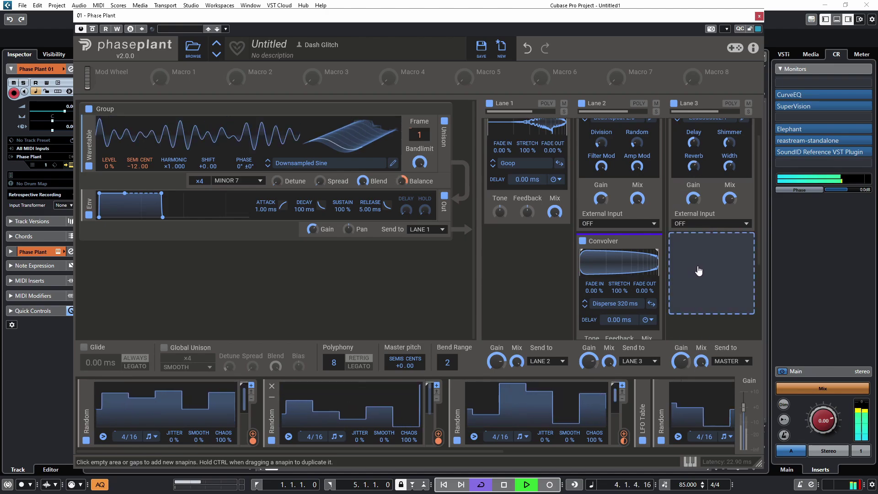
scroll(705, 269, down, 1)
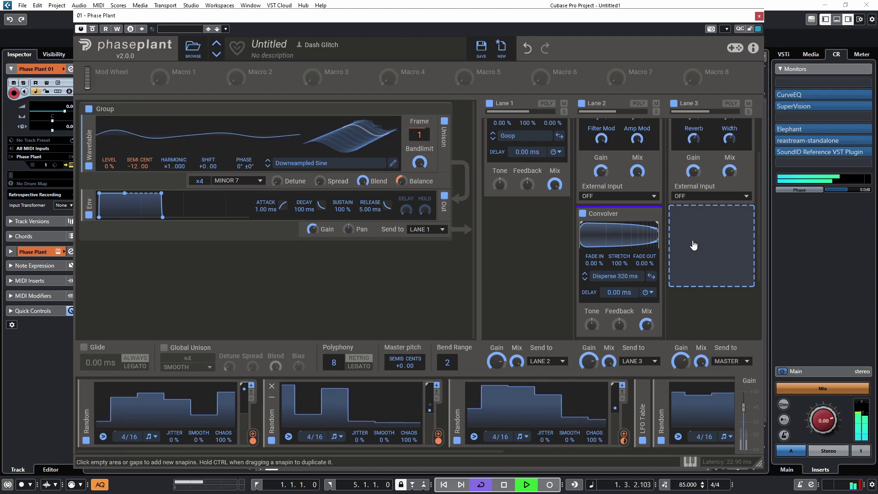
click(694, 246)
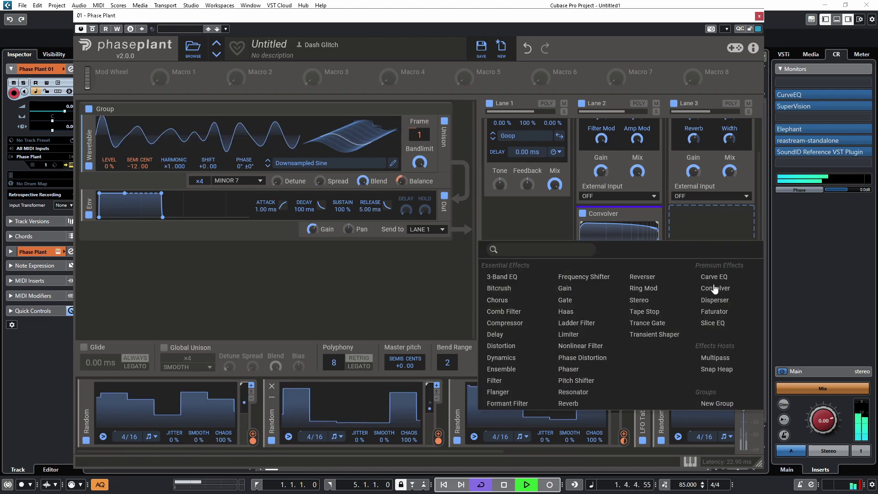
click(723, 370)
click(710, 226)
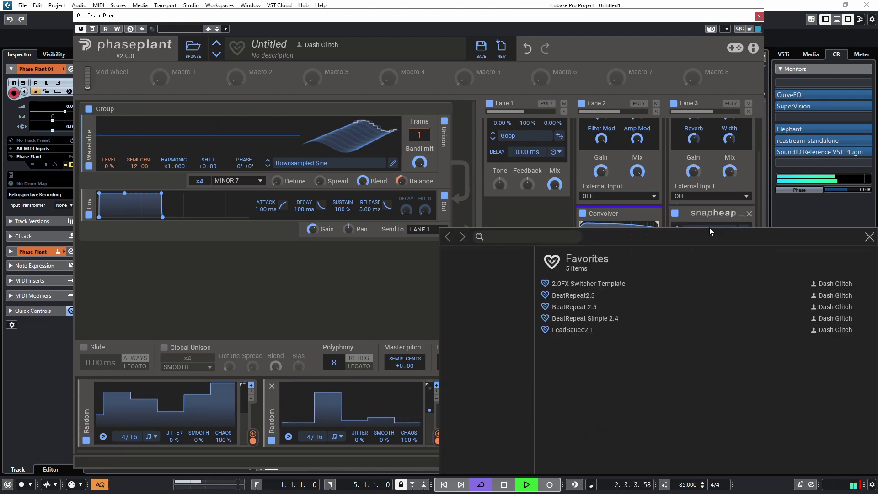
click(582, 307)
click(869, 239)
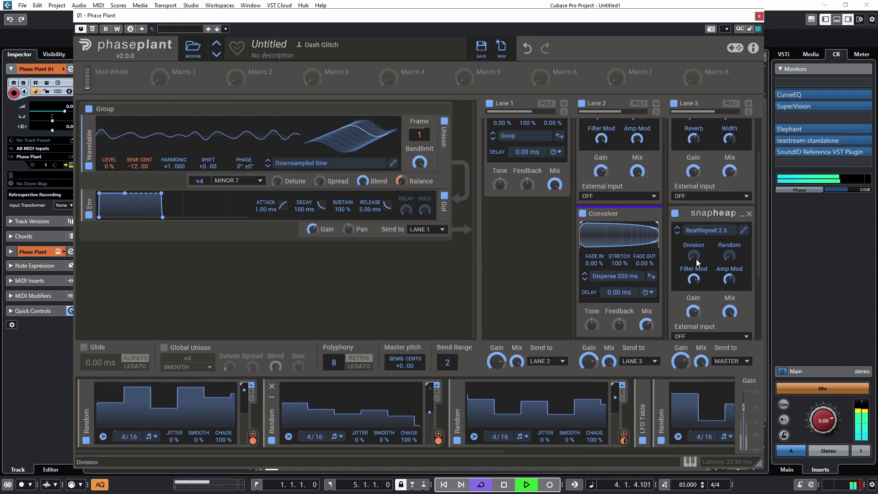
drag(697, 260, 673, 301)
Duplicate the last Random modulator to the end of the modulator row, after the Greg. Phrygian Remap
scroll(690, 420, down, 5)
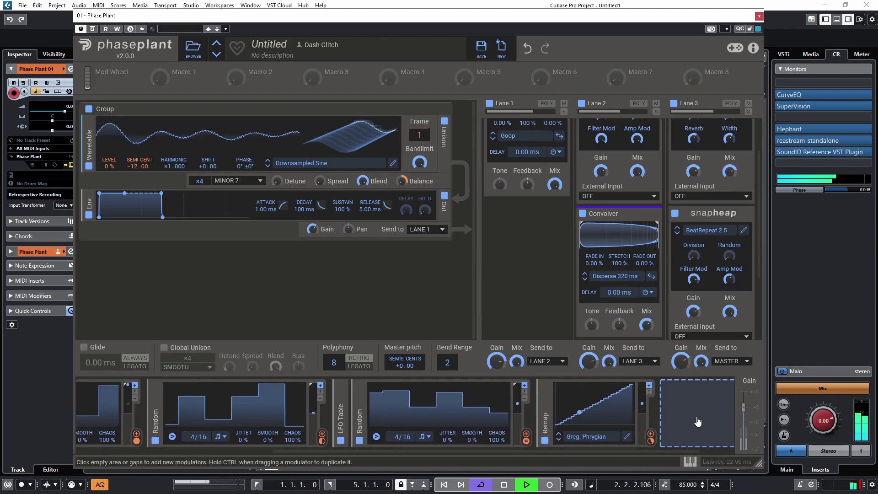
scroll(697, 418, down, 1)
click(682, 418)
click(386, 375)
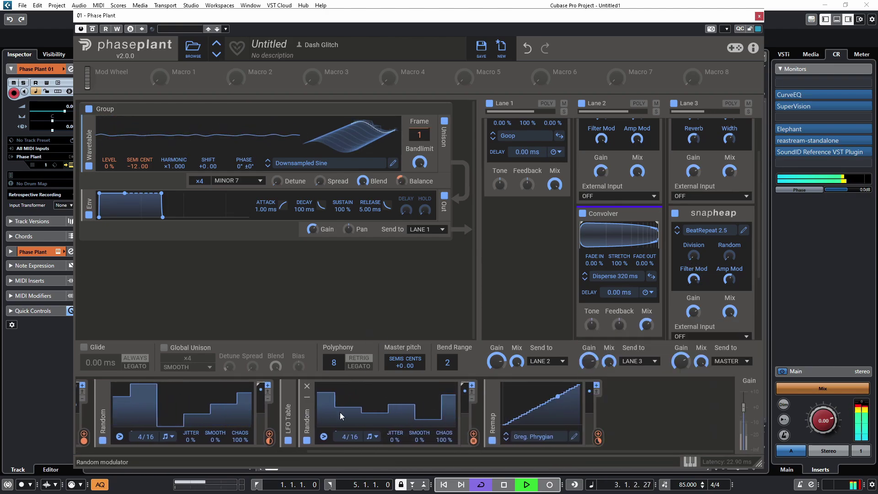
drag(331, 425, 646, 428)
scroll(647, 426, down, 4)
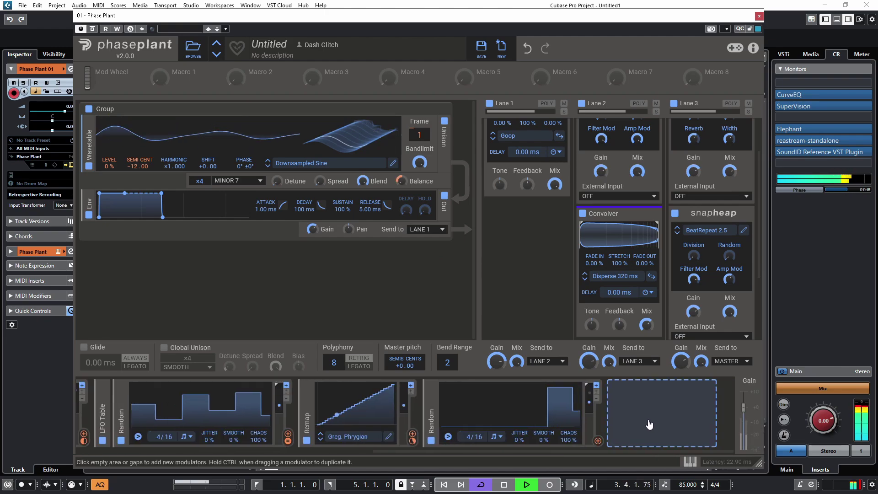
Add a Remap with an exponential curve, fed by the new Random, and route it to the Lane 3 BeatRepeat's Division
click(598, 441)
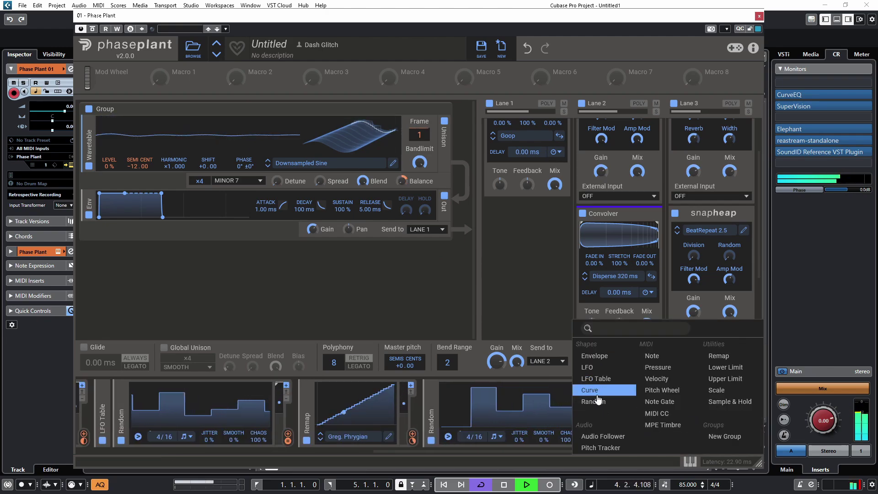
click(723, 362)
scroll(446, 426, down, 5)
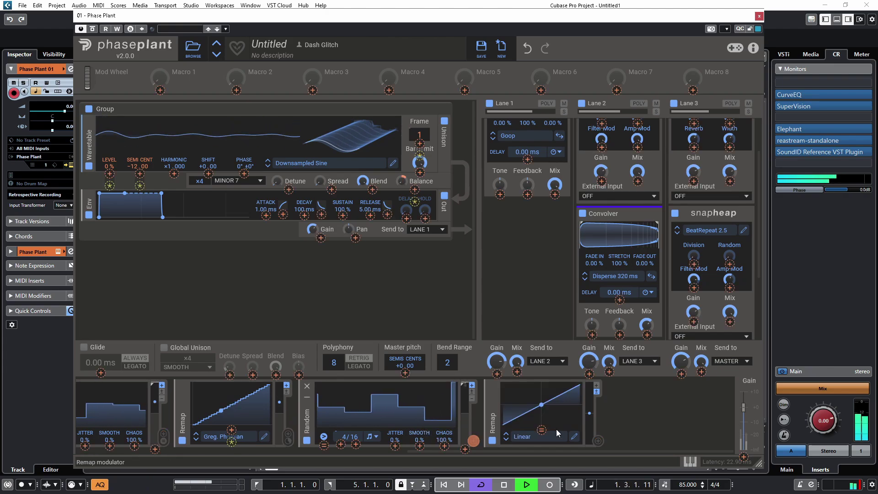
click(556, 429)
click(565, 107)
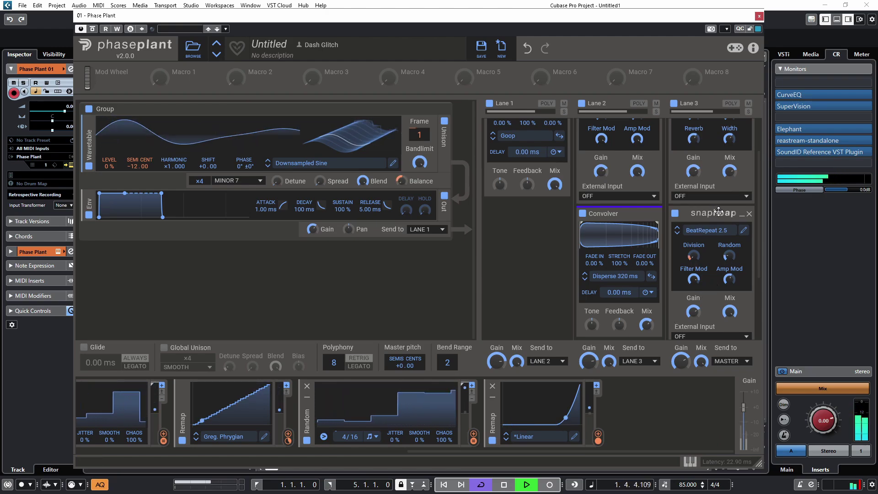
Copy BeatRepeat 2.5 above LeadSauce2.1 in Lane 3, copy LeadSauce2.1 below Lane 1's Convolver, and stop playback
drag(693, 212, 711, 129)
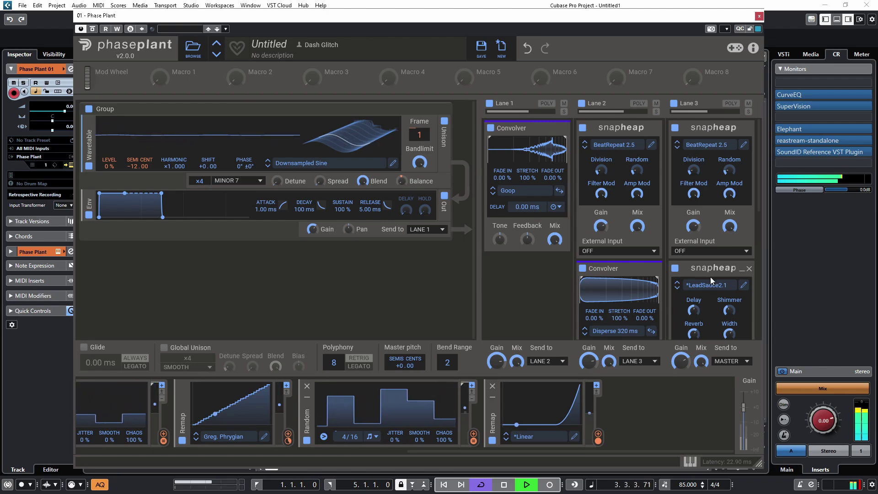
drag(704, 269, 530, 248)
key(space)
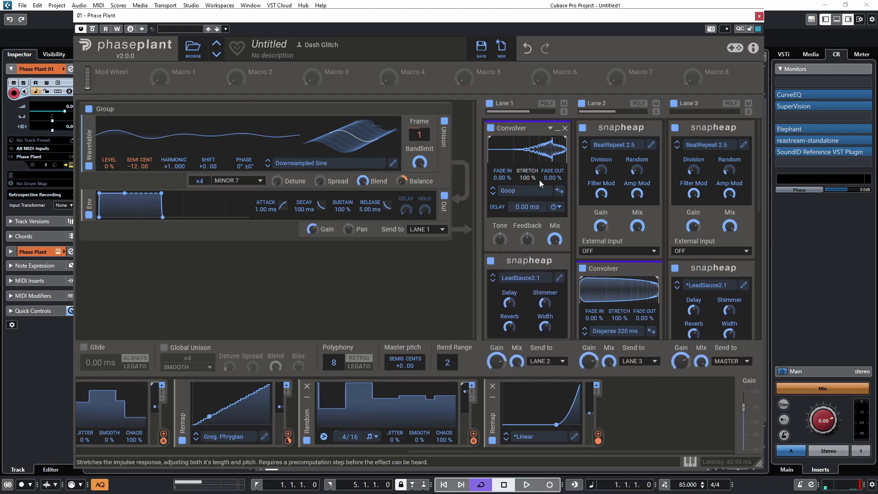
Lower the Mix of the first BeatRepeat 2.5 Snap Heap in Lane 3
scroll(551, 241, down, 2)
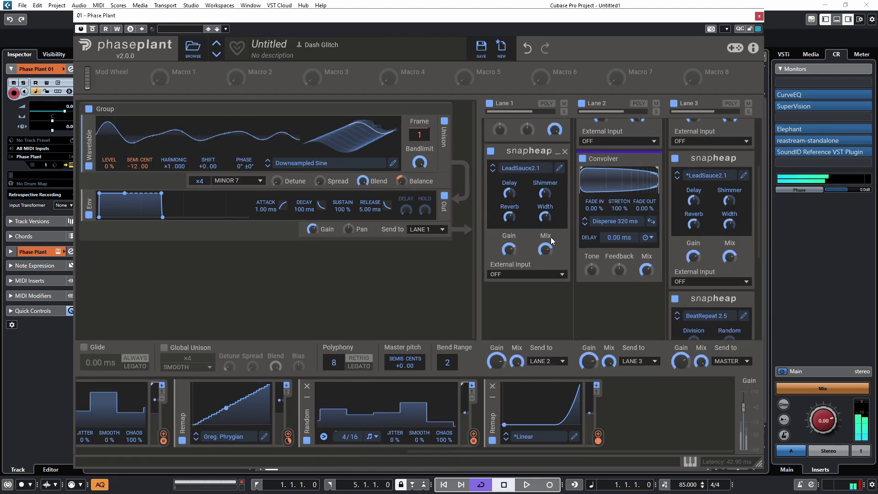
scroll(551, 241, up, 2)
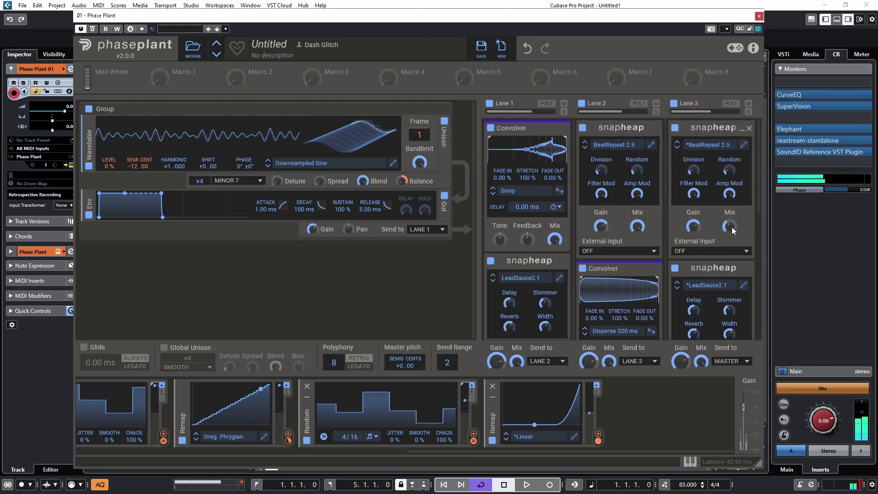
scroll(714, 214, down, 2)
scroll(720, 207, up, 2)
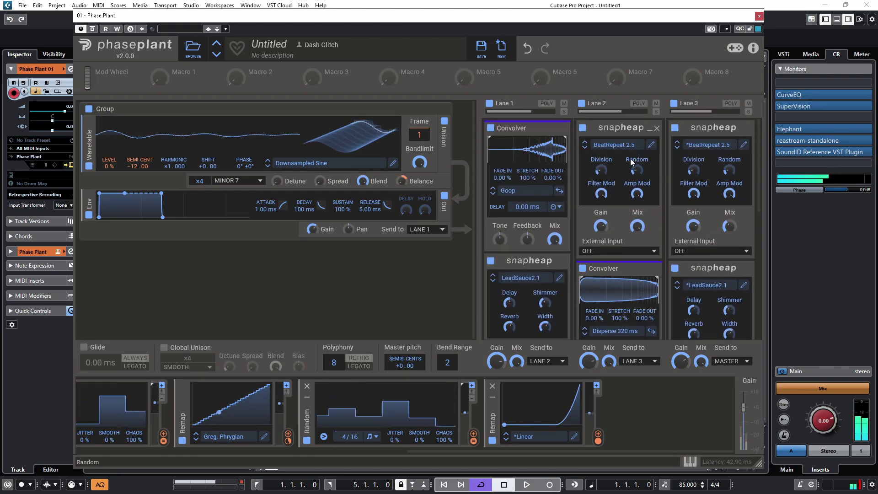
Collapse the effect modules and move everything from Lanes 2 and 3 into Lane 1
click(557, 128)
click(557, 143)
click(650, 128)
drag(619, 125, 535, 176)
click(649, 128)
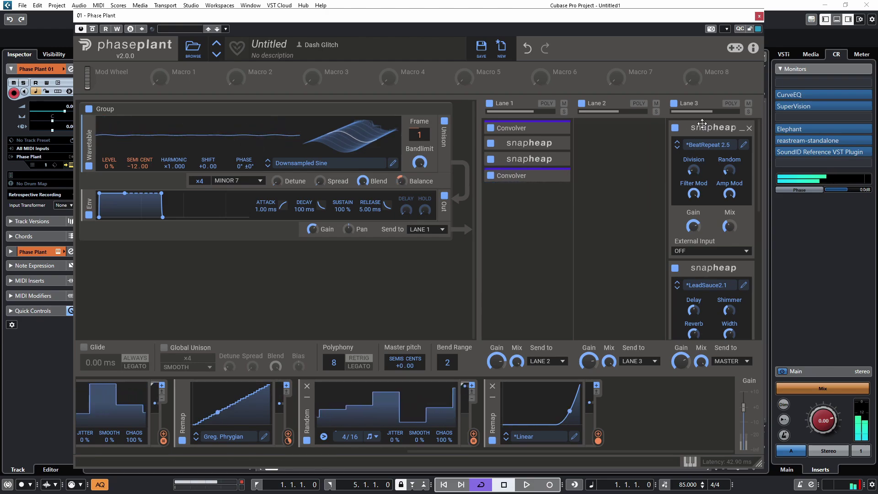
click(557, 191)
drag(702, 124, 525, 226)
click(557, 206)
click(557, 223)
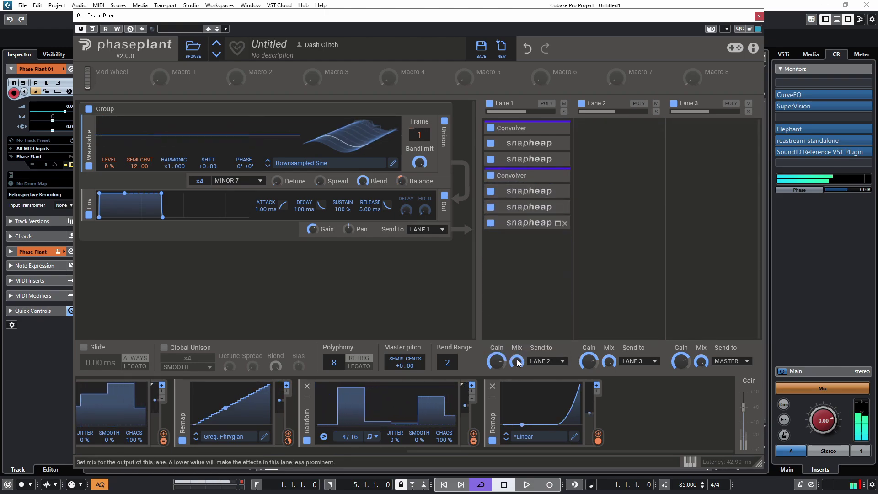
Adjust Lane 1's Mix and modulate the LFO Table's rate with a Random modulator
mouse_move(518, 362)
mouse_down()
mouse_move(518, 382)
mouse_move(520, 362)
mouse_up()
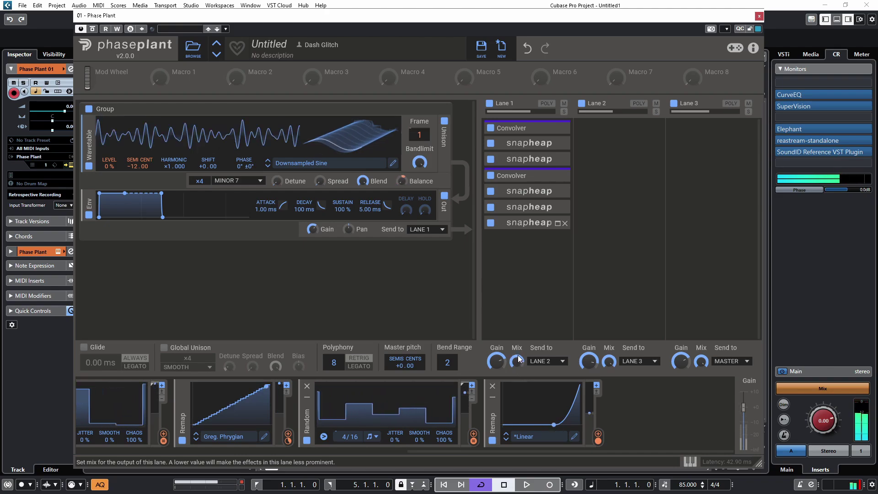
drag(417, 451, 127, 453)
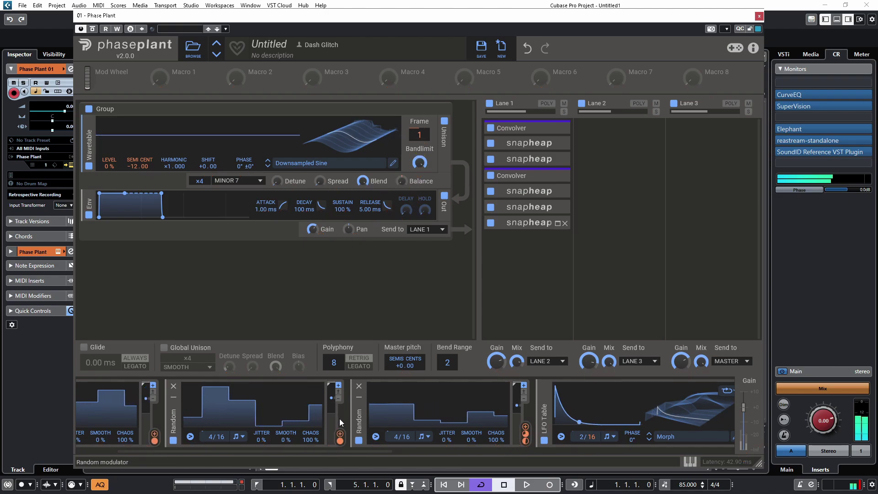
drag(340, 440, 578, 441)
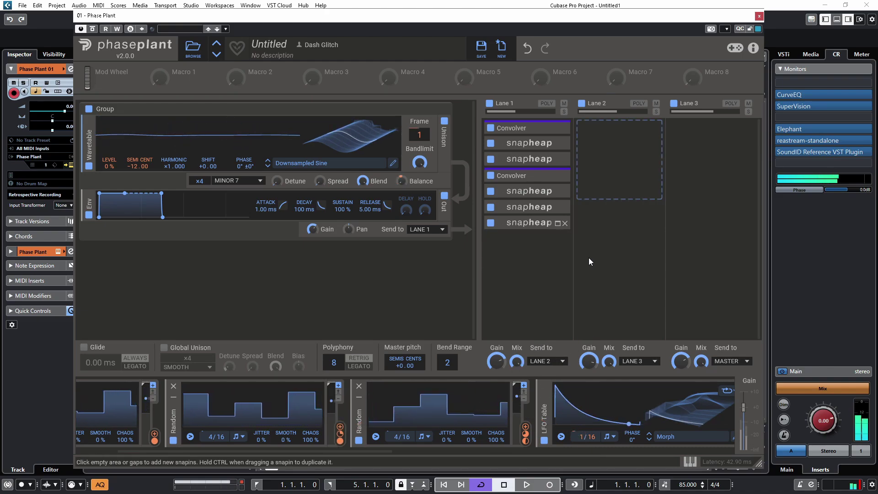
drag(516, 361, 516, 375)
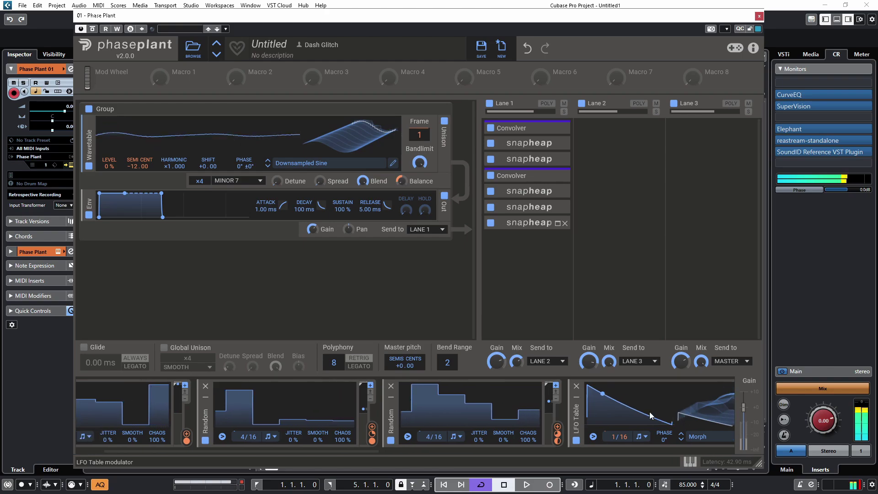
Set the LFO Table's Frame to 225 and modulate it with a Random modulator
scroll(649, 412, right, 3)
drag(624, 402, 624, 370)
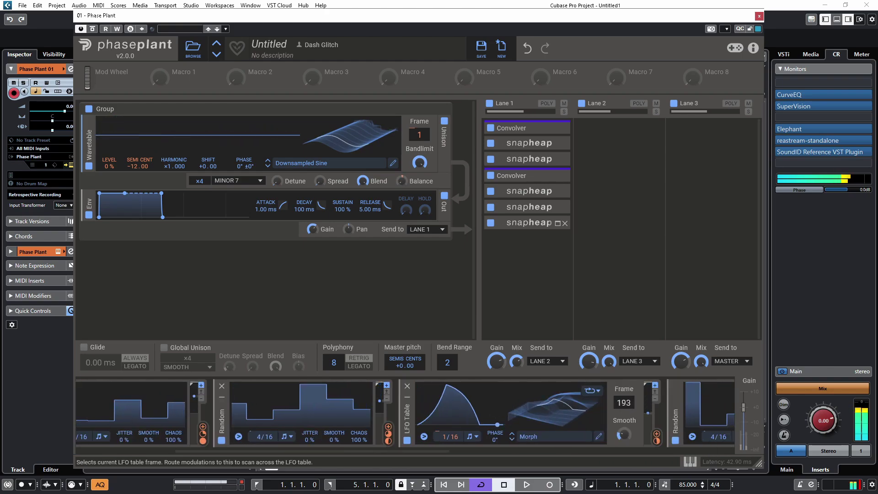
drag(624, 411, 624, 420)
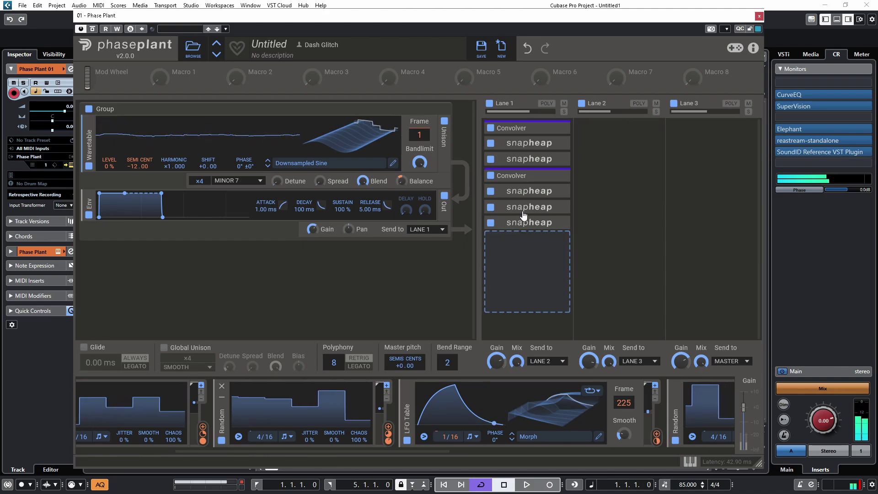
Bypass-test the Snap Heaps in Lane 1, and remove all of them except the one directly below the first Convolver
mouse_move(557, 225)
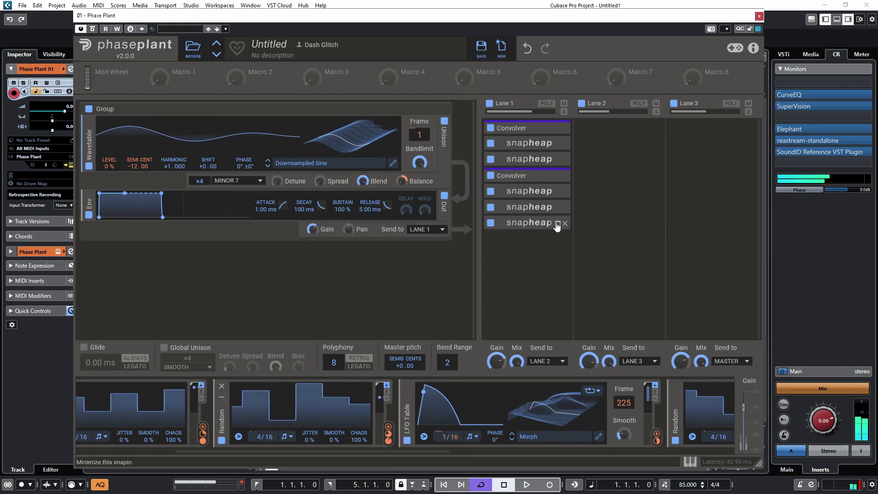
click(490, 143)
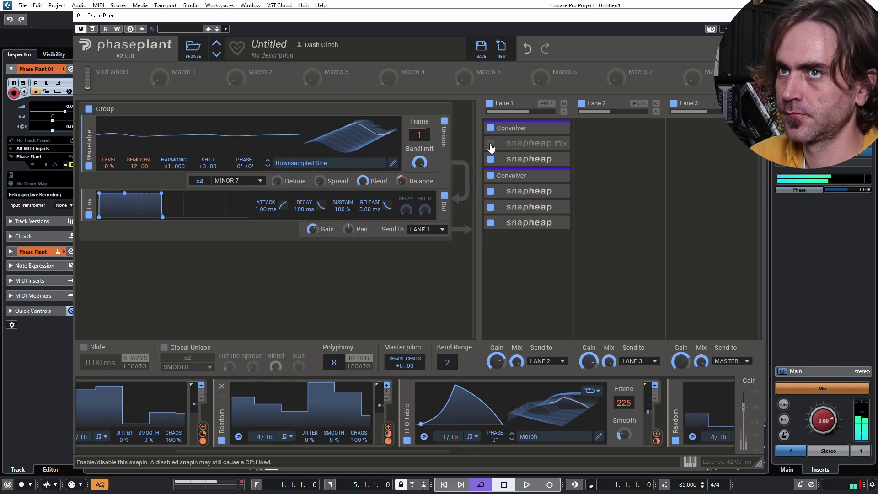
click(491, 209)
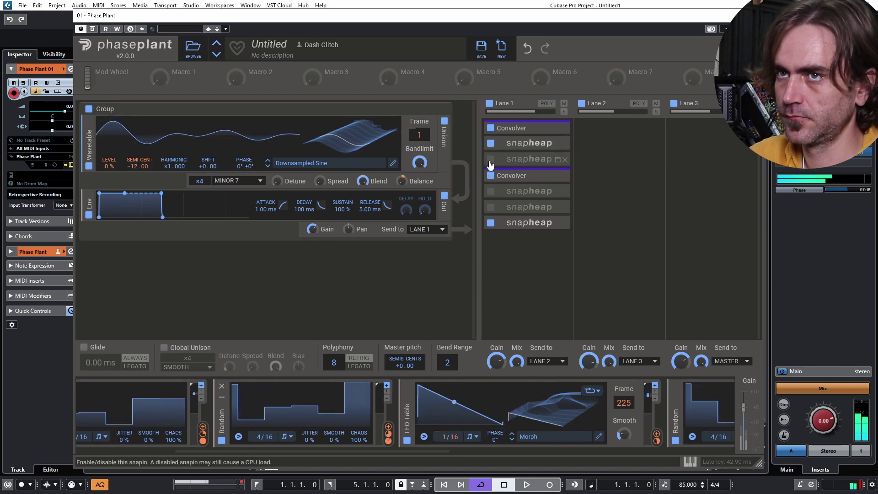
drag(497, 222, 491, 224)
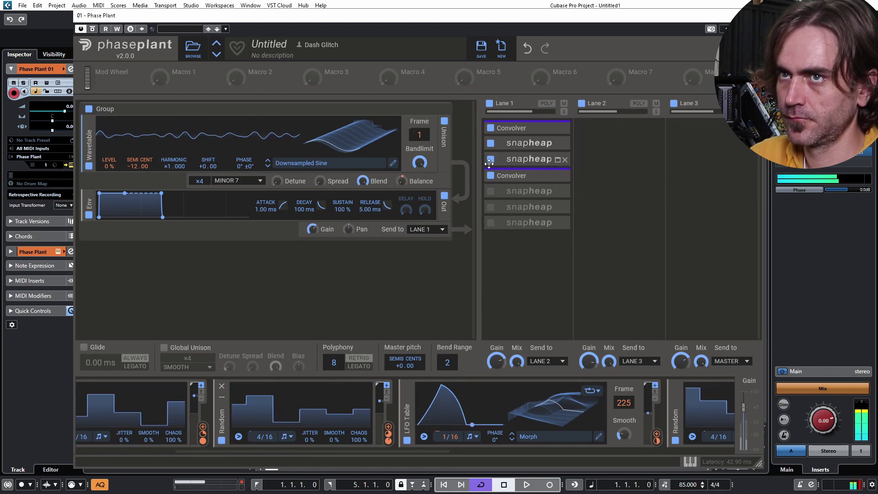
click(491, 159)
click(490, 224)
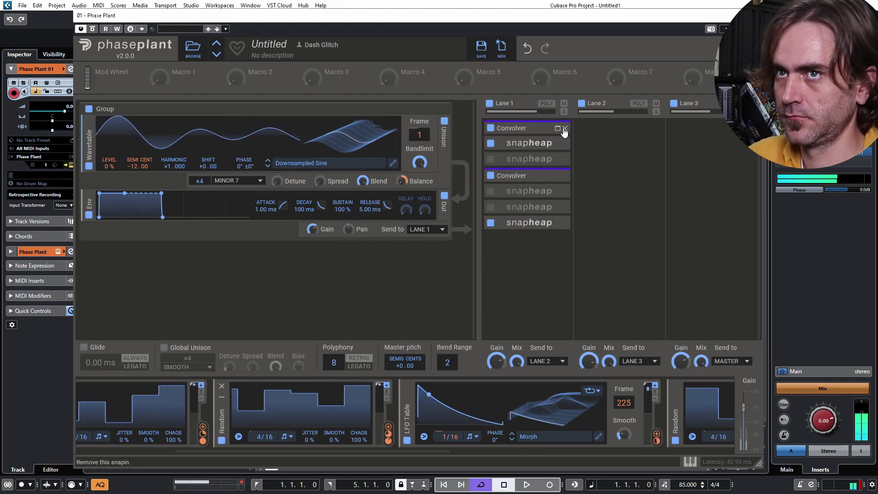
click(565, 161)
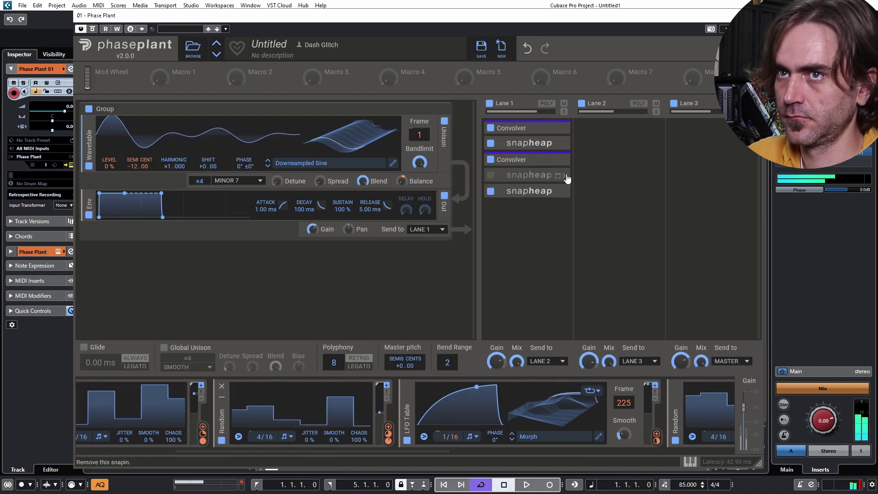
click(564, 175)
click(565, 174)
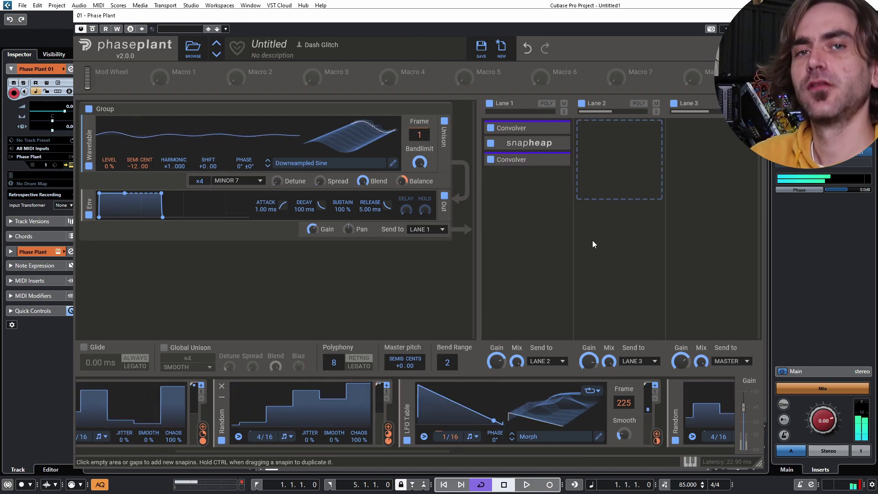
Add a Multipass effects host to Lane 2 and open its editor
click(619, 137)
click(716, 256)
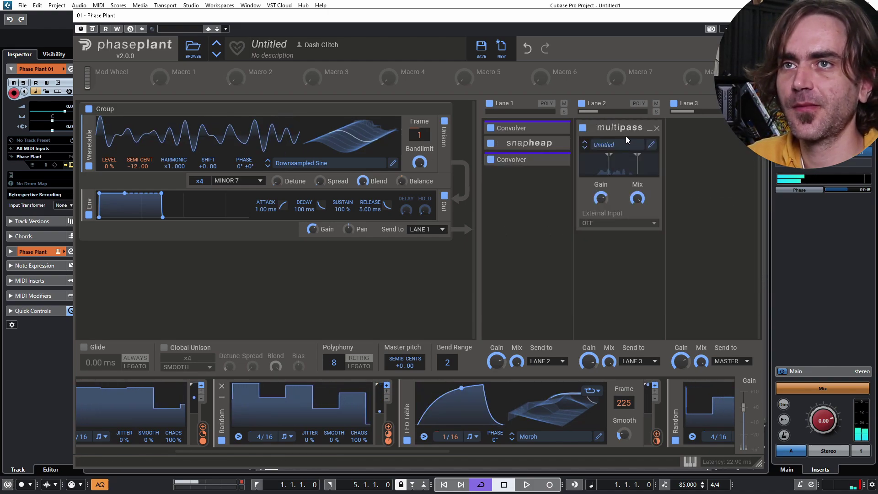
click(650, 144)
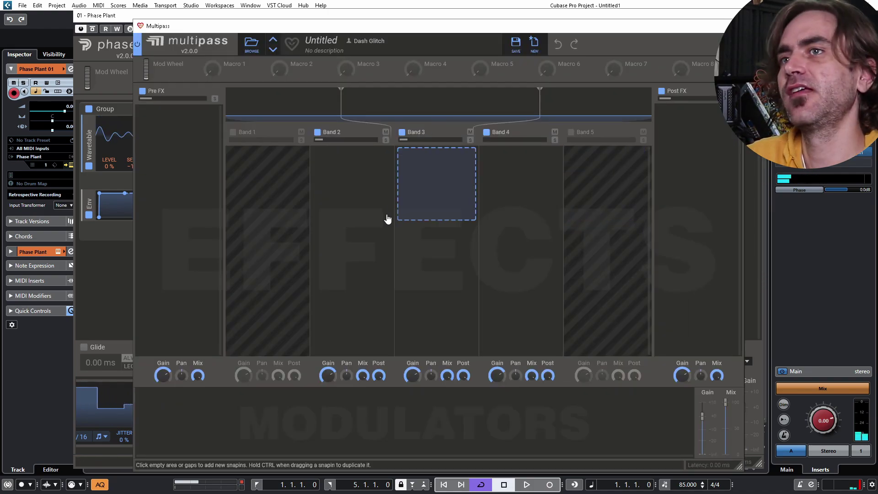
Add a Snap Heap with the favourite BeatRepeat 2.5 preset to Band 3 and copy it into Bands 2 and 4
click(456, 191)
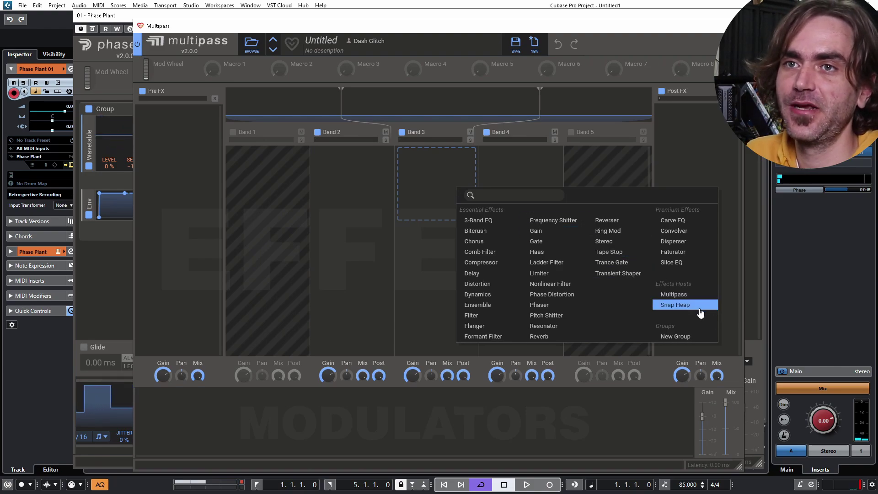
click(685, 305)
click(419, 170)
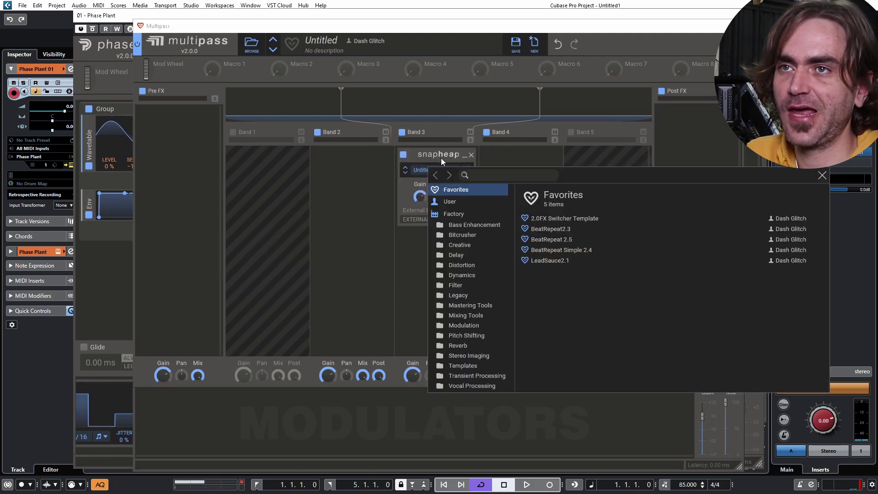
double_click(561, 239)
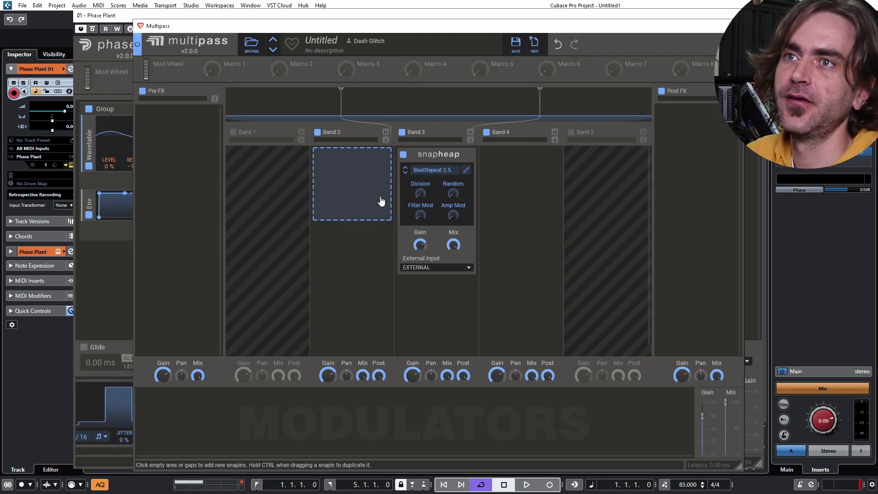
drag(427, 157, 358, 182)
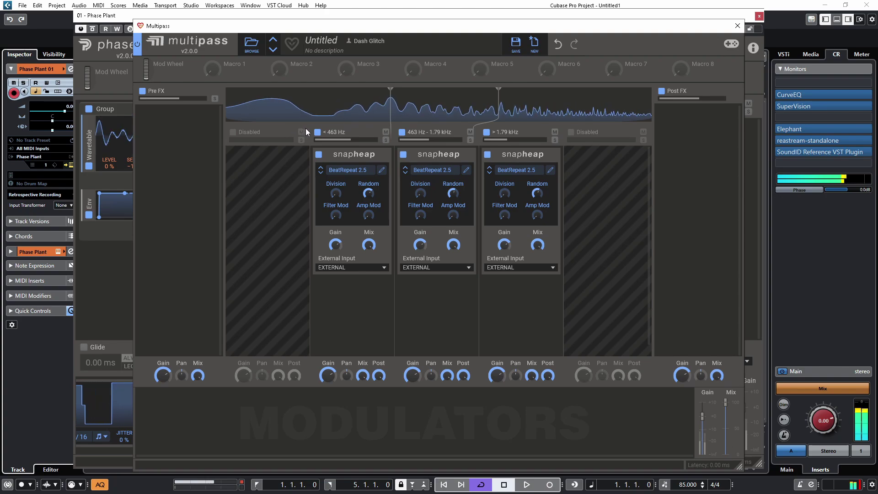
Lower the crossover between Bands 3 and 4 to 1.41 kHz and enable Bands 1 and 5
drag(498, 92, 480, 92)
click(233, 131)
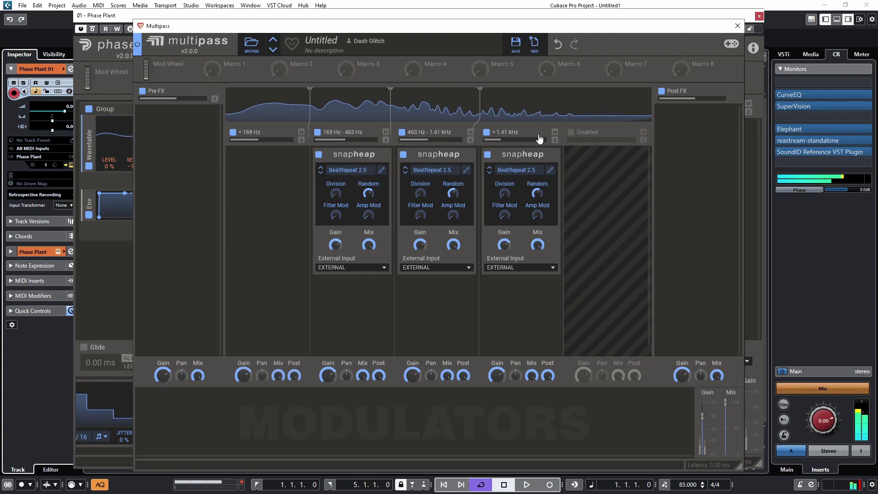
click(571, 132)
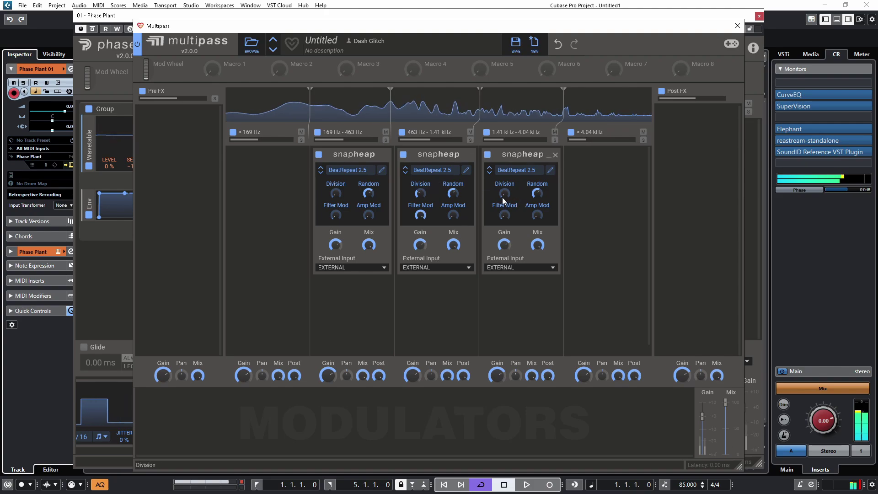
Raise Division and Filter Mod on Band 4's BeatRepeat 2.5, and copy BeatRepeat Snap Heaps into Bands 5 and 1
drag(504, 196, 504, 172)
drag(505, 217, 513, 196)
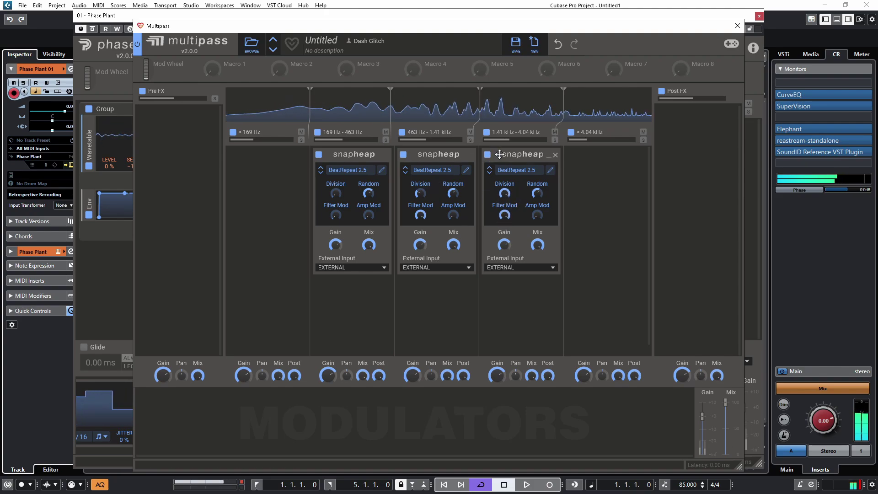
drag(500, 154, 586, 154)
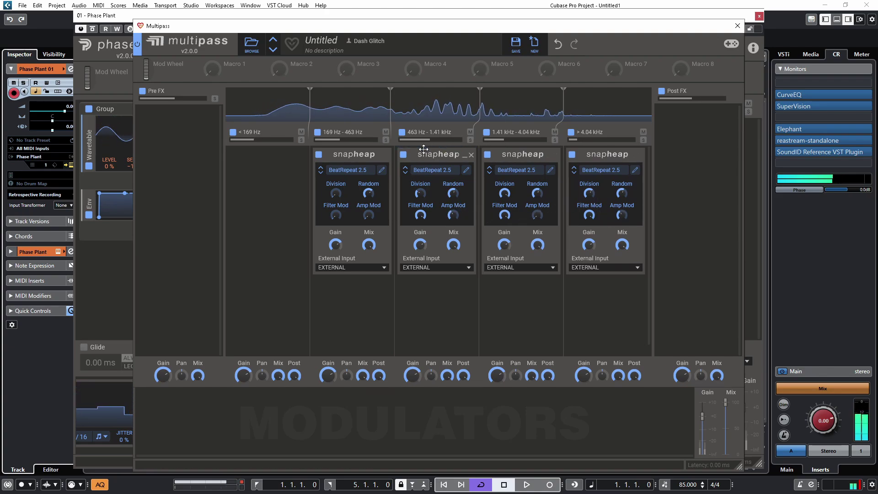
drag(423, 149, 258, 155)
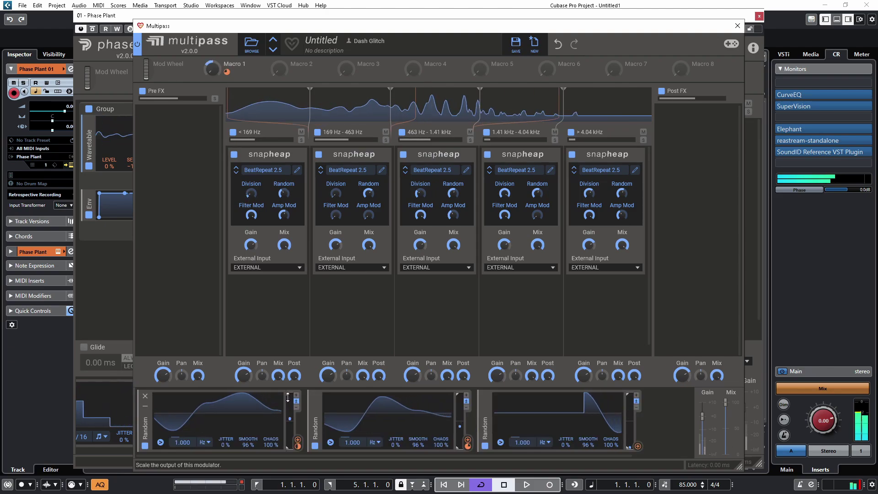
Modulate the Multipass crossover frequencies using three Random modulators and Macro 1, and close the Multipass editor
drag(288, 395, 287, 413)
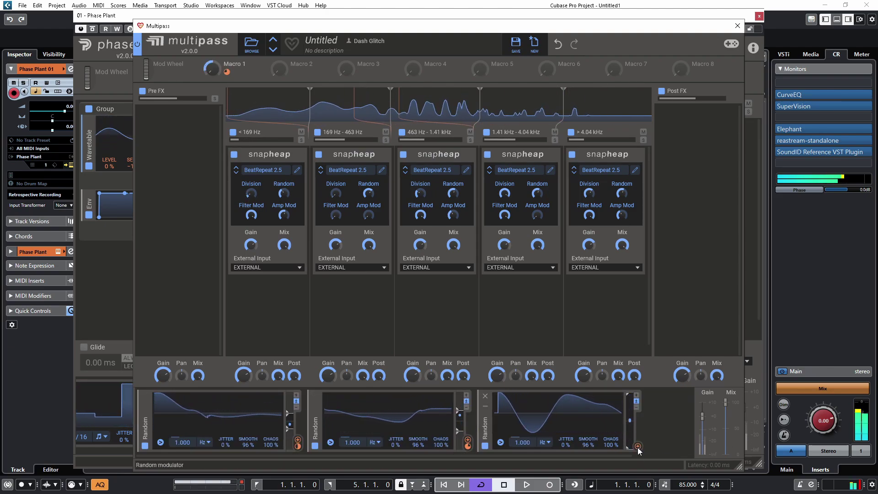
mouse_move(638, 445)
mouse_down()
mouse_move(468, 97)
mouse_move(570, 100)
mouse_up()
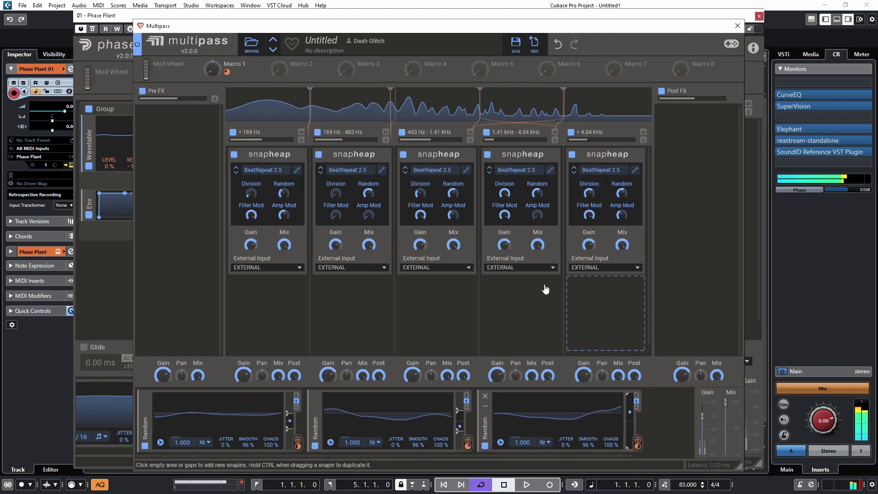
click(737, 26)
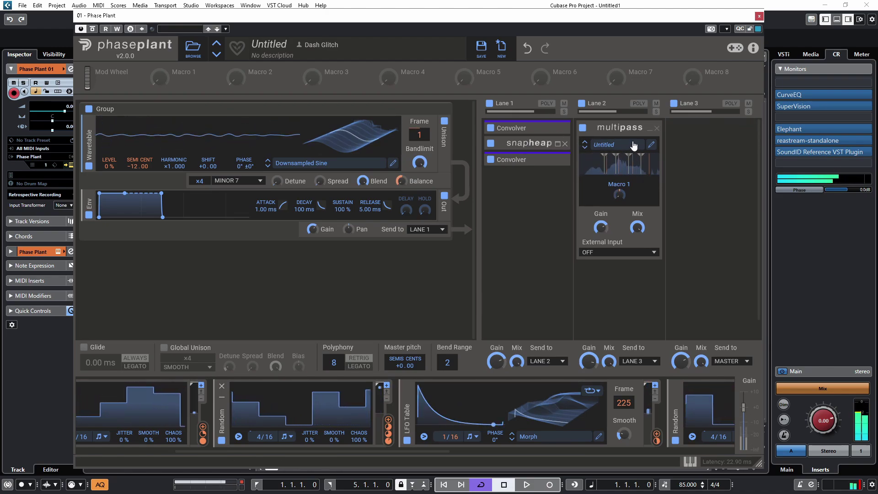
Move the Multipass above Lane 1's Snap Heap, and place a BeatRepeat 2.5 Snap Heap in Lane 2 with adjusted Mix
drag(625, 124, 534, 139)
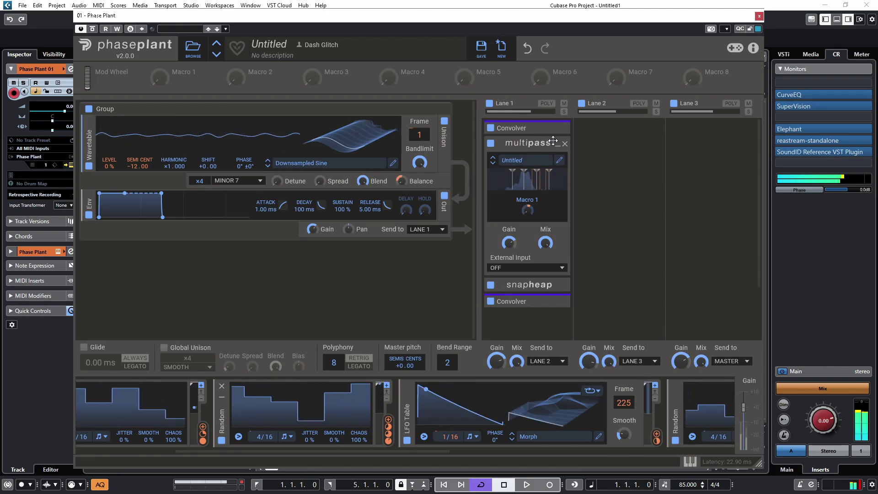
drag(553, 141, 616, 130)
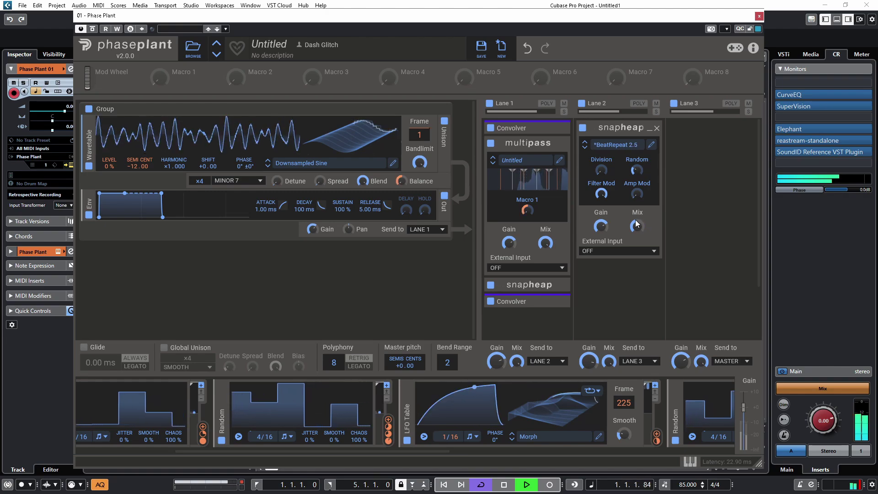
drag(636, 221, 636, 247)
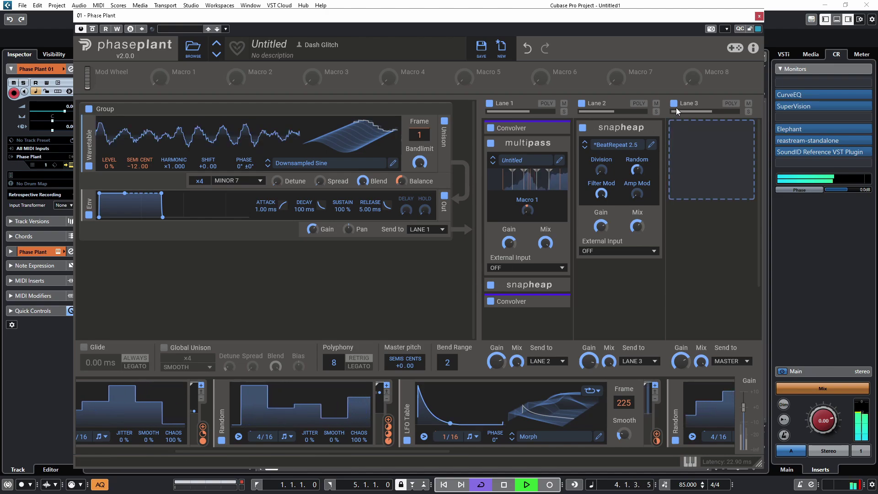
Reorder Lane 1 so both Snap Heaps follow the first Convolver and the Multipass sits just before the second Convolver
drag(520, 141, 713, 131)
drag(621, 127, 526, 148)
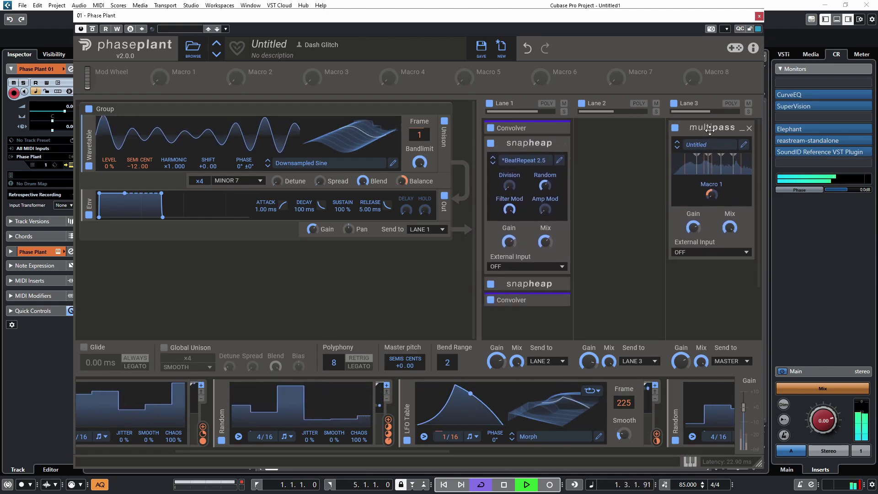
drag(710, 128, 600, 127)
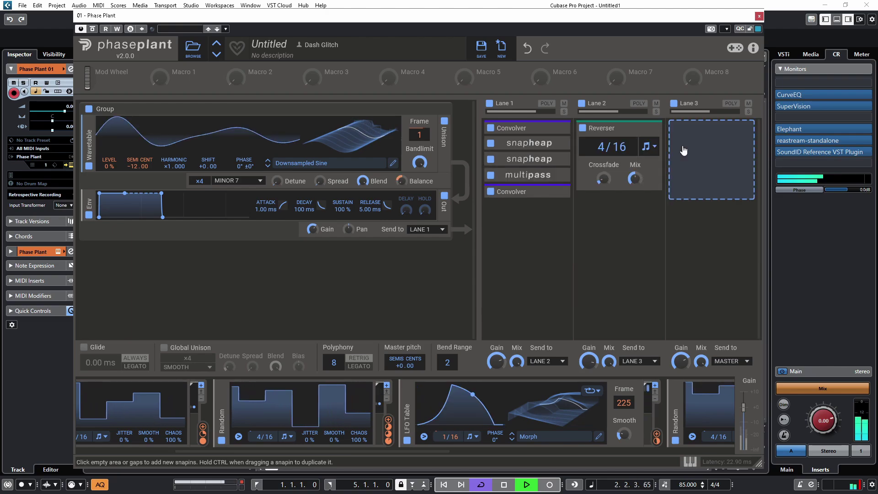
Add a Reverser to Lane 2 and a Reverb to Lane 3, setting the Reverser's time to 4/4
click(684, 150)
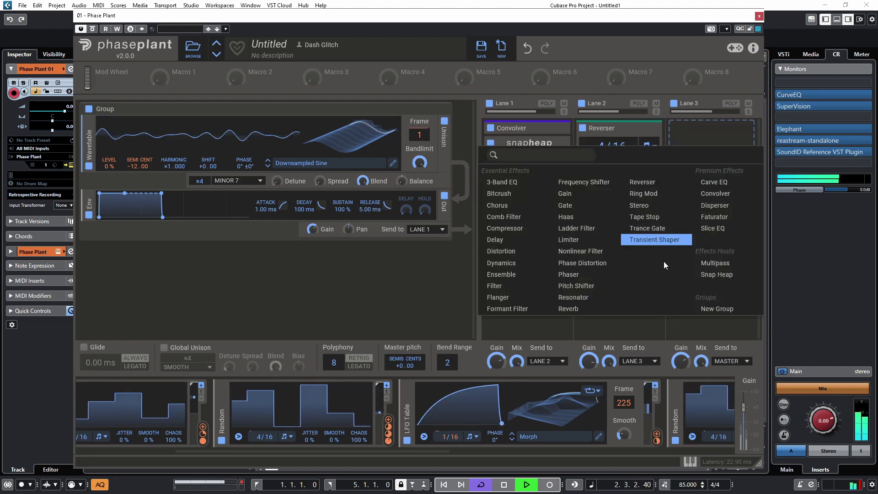
click(569, 309)
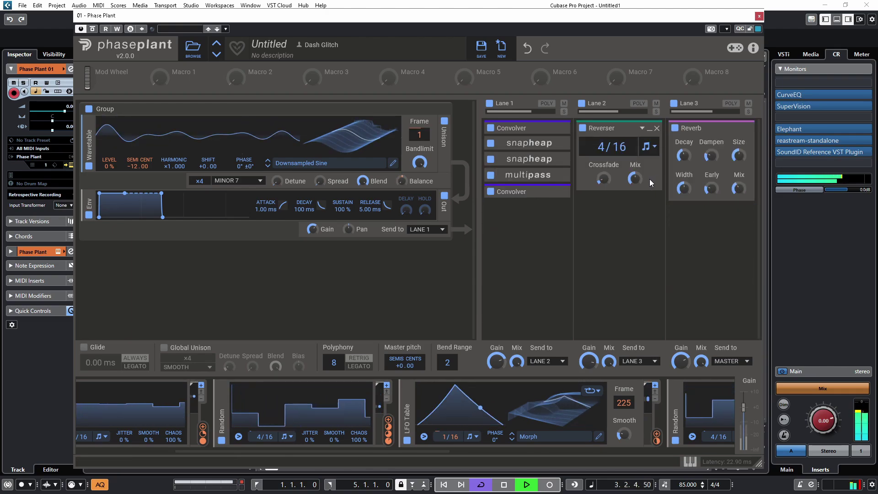
scroll(623, 152, up, 2)
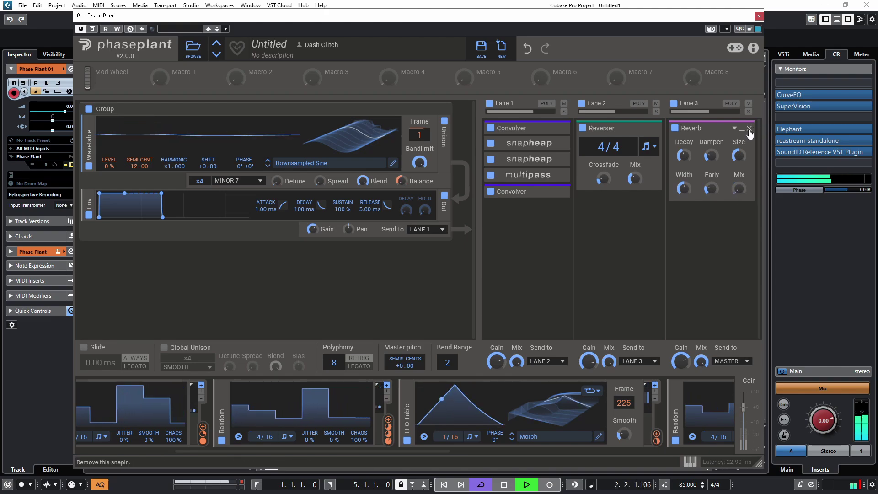
Remove the Reverb from Lane 3 and close the Phase Plant window
click(749, 128)
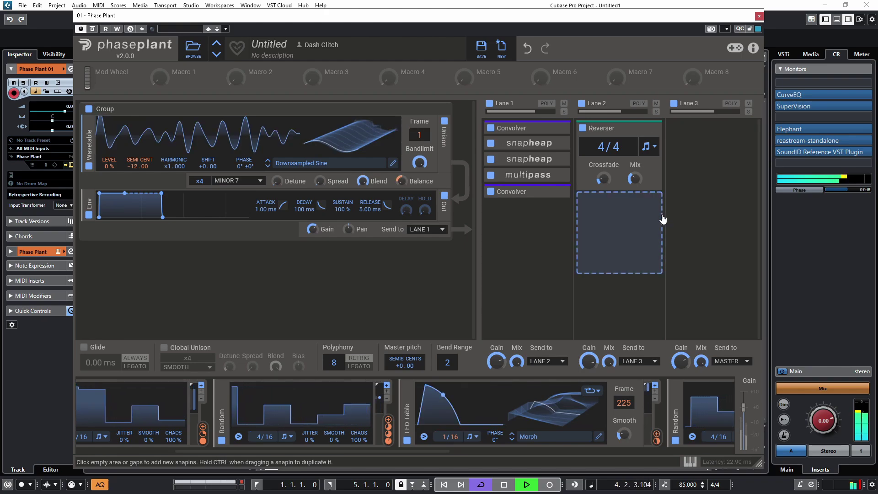
mouse_move(653, 133)
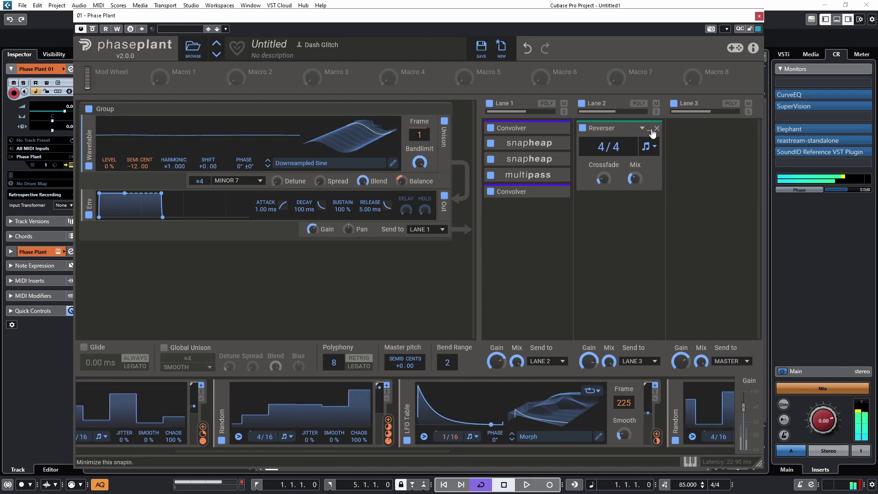
click(759, 17)
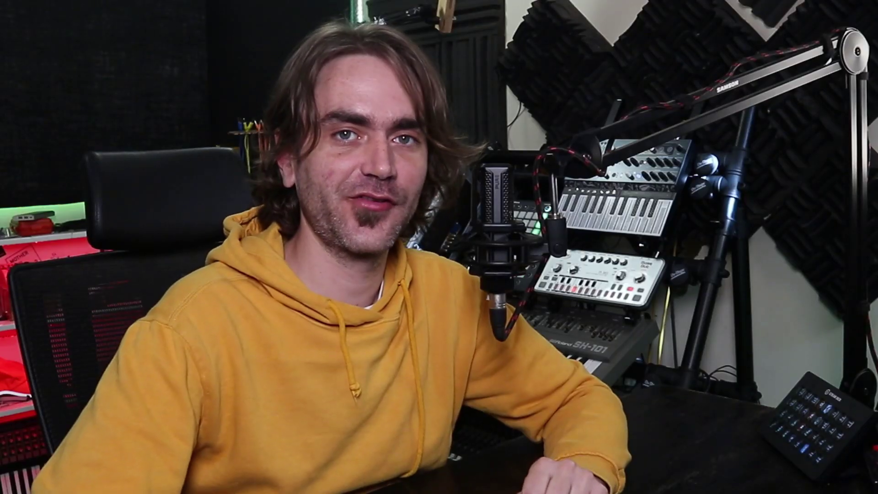